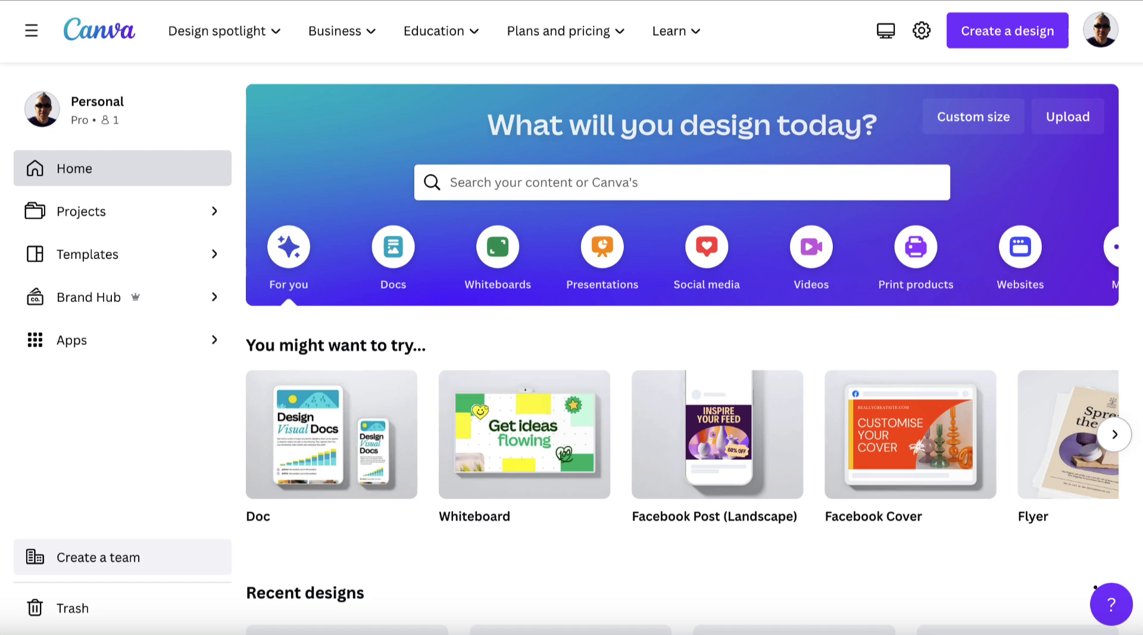
Step: Open the 1200 x 628 px template design and delete the yellow comic burst from the red background
scroll(479, 465, "down", 5)
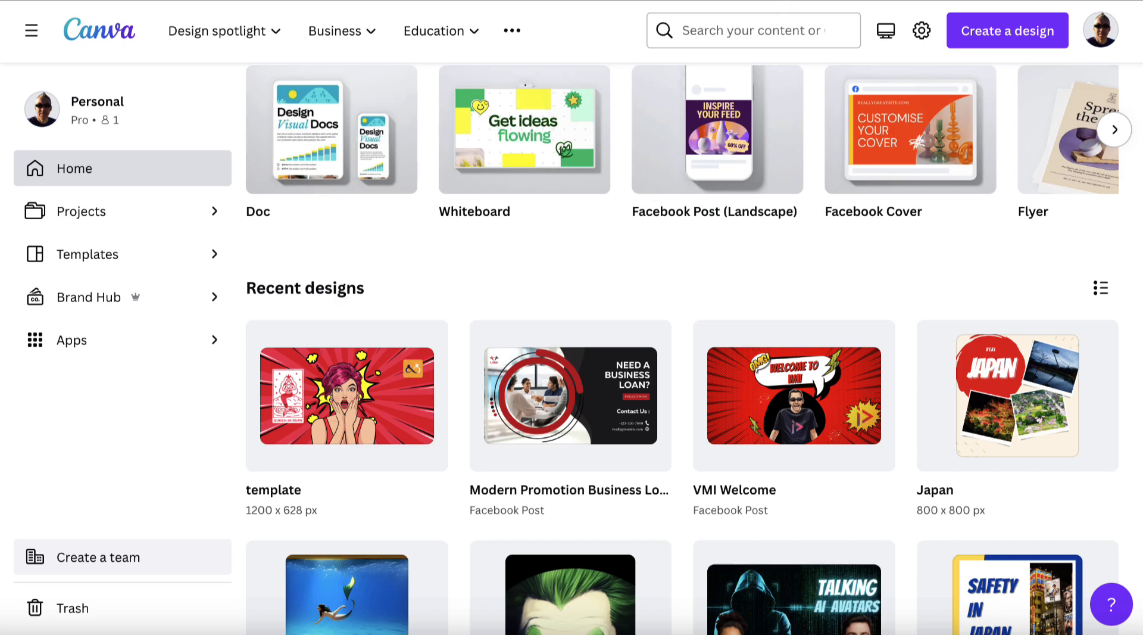
left_click(780, 1)
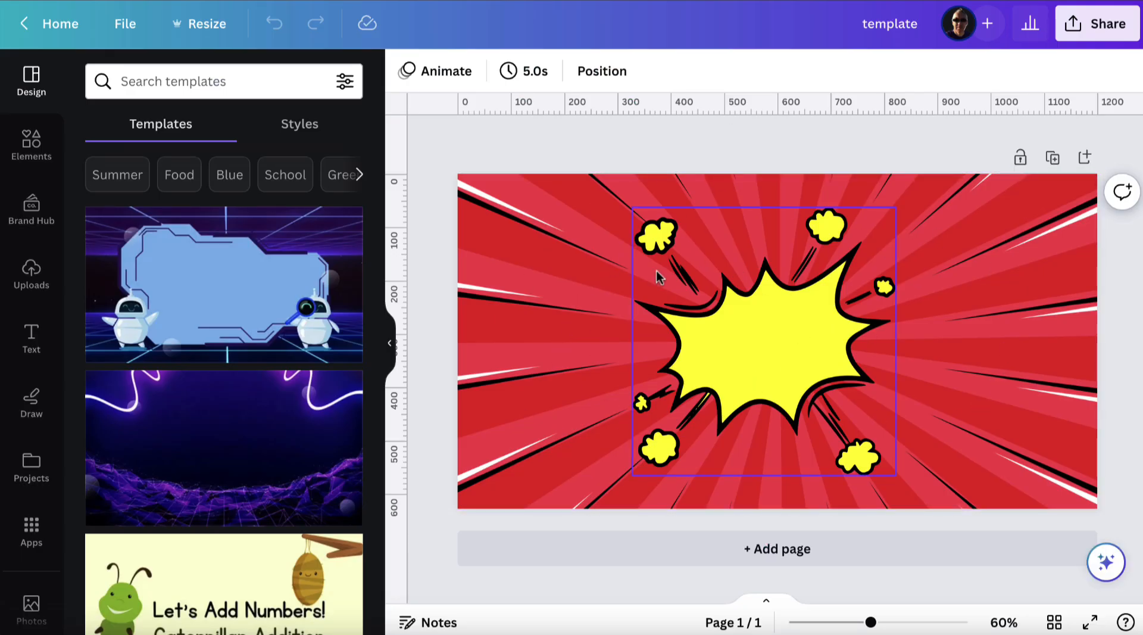
left_click(745, 344)
key("Delete")
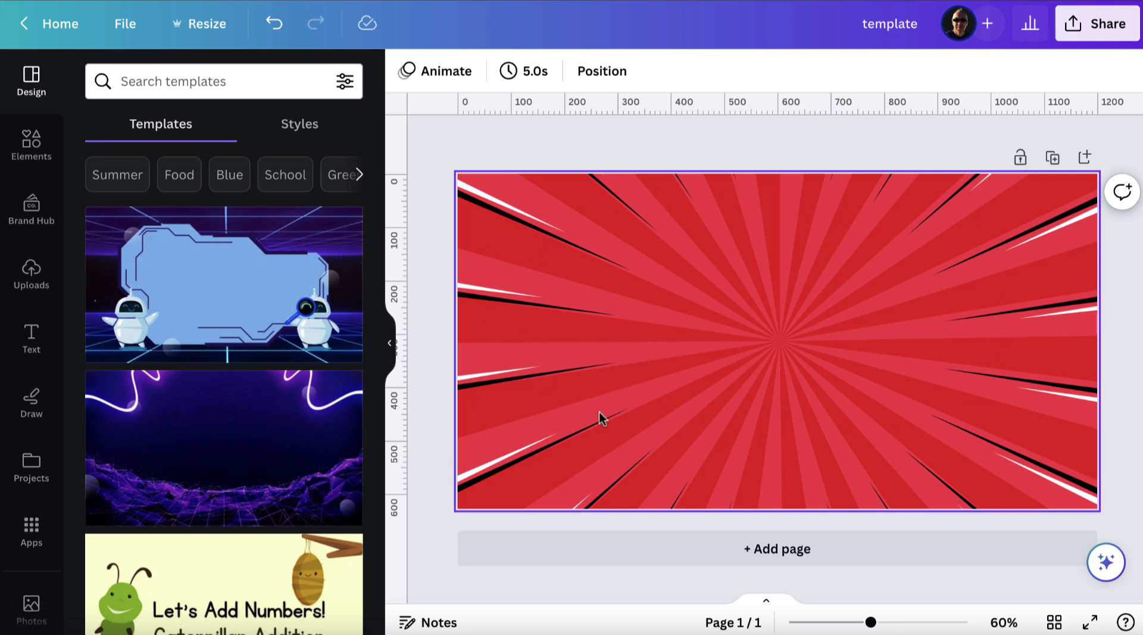
Step: Search the Canva apps for D-ID AI Presenters and open that app
left_click(32, 529)
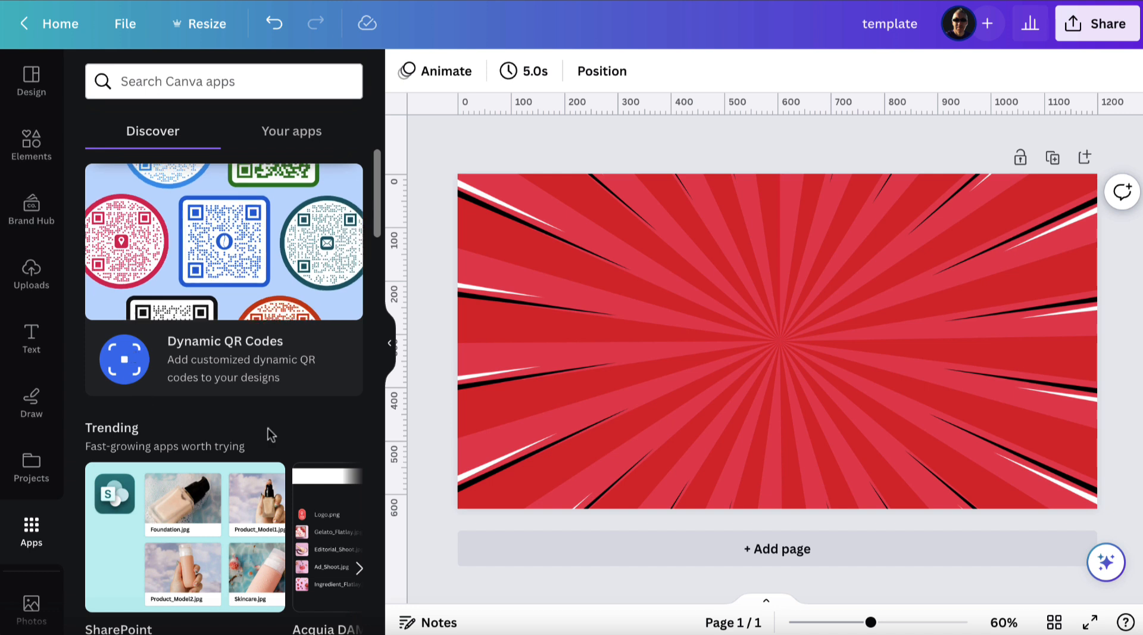
left_click(208, 80)
type("d-")
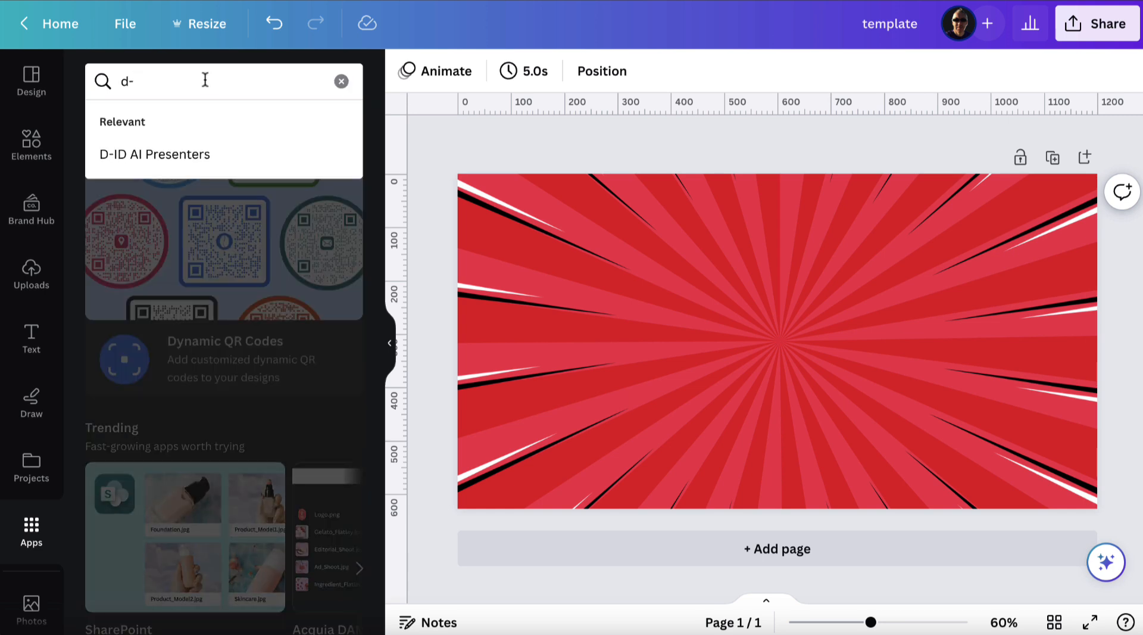
left_click(145, 156)
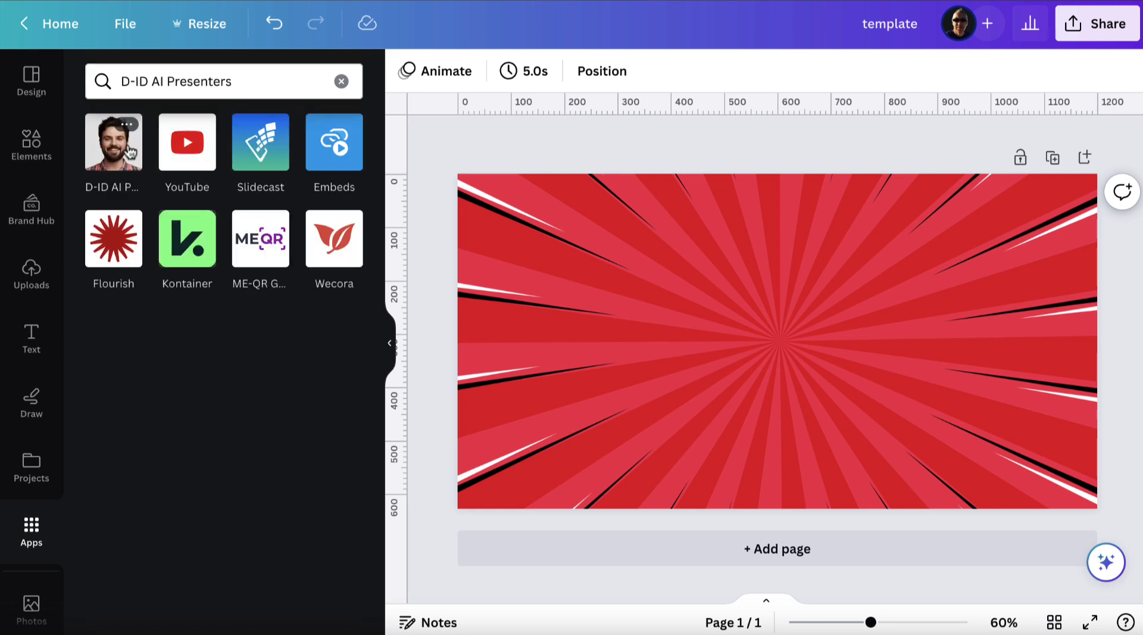
left_click(109, 150)
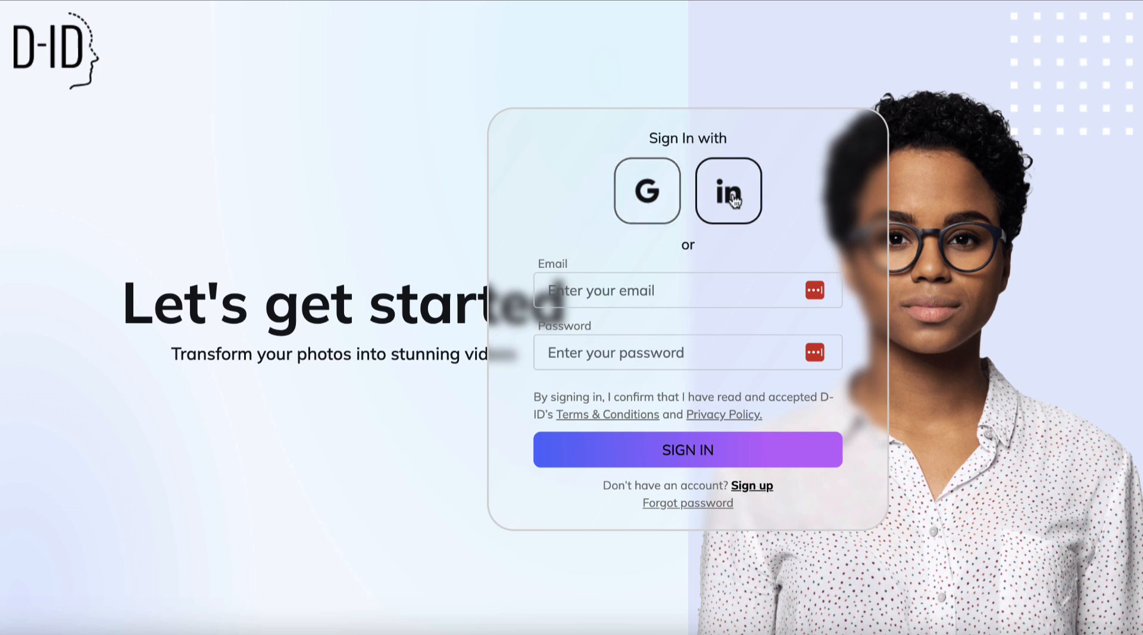
Step: Sign in to D-ID with a Google account and connect it to the AI Presenters app
left_click(646, 201)
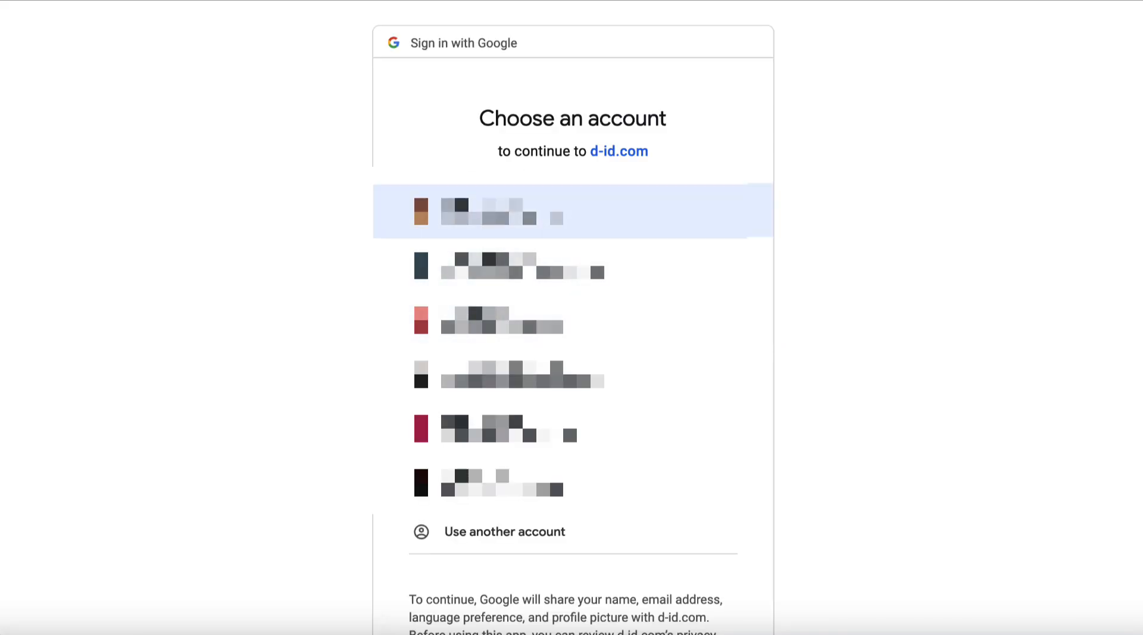
left_click(572, 211)
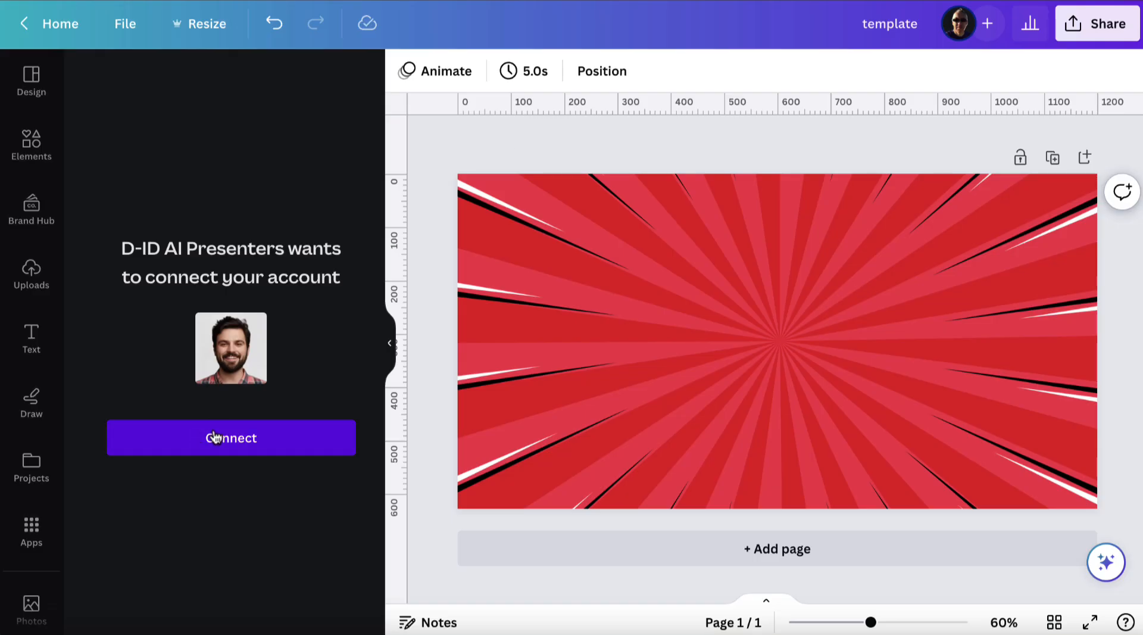
left_click(213, 444)
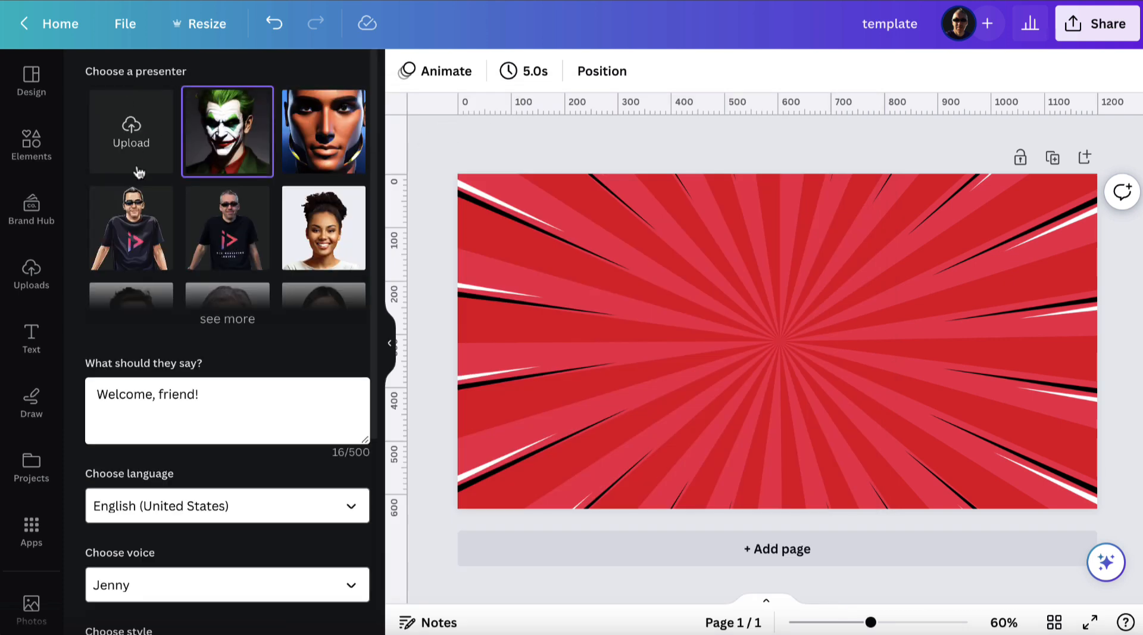
Step: Expand the full presenter list and look through the available presenters
left_click(225, 320)
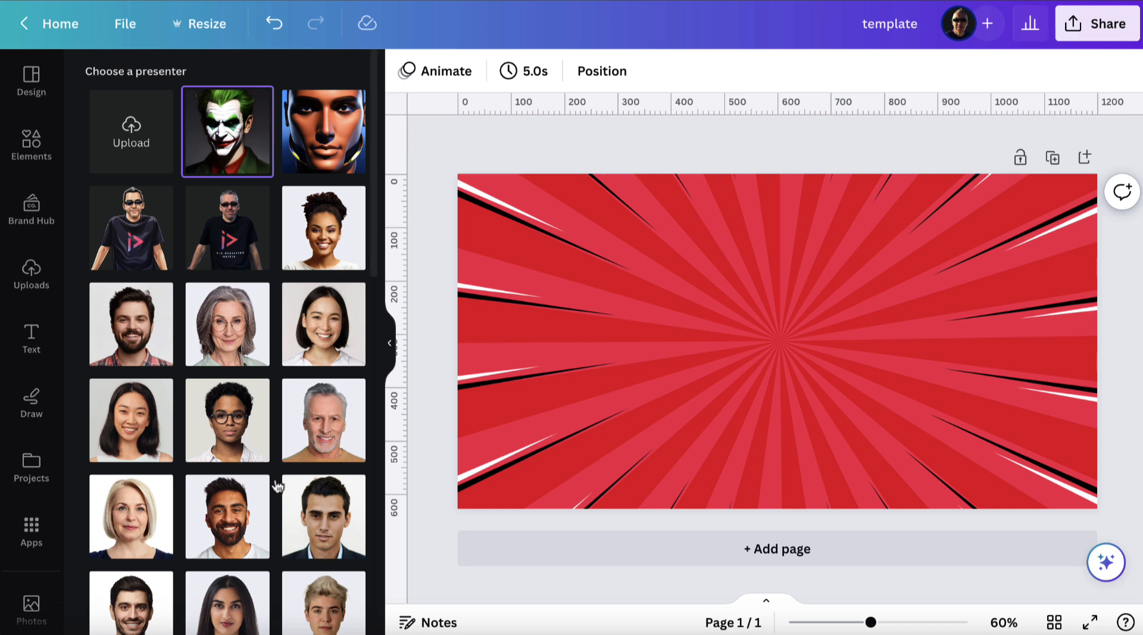
scroll(263, 432, "down", 4)
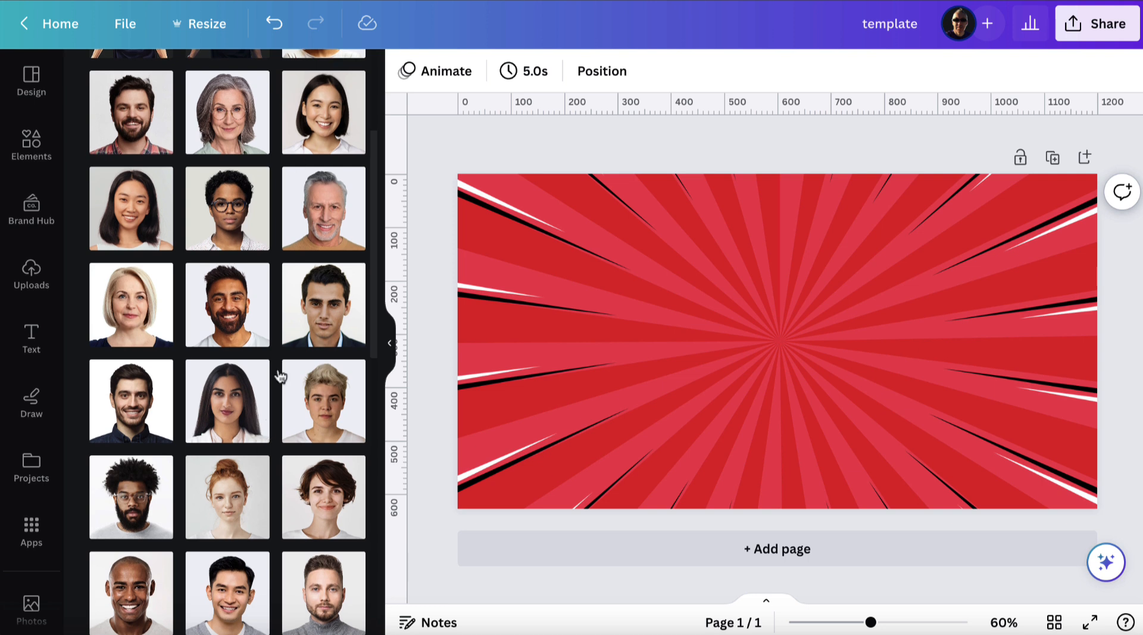
scroll(227, 366, "down", 2)
scroll(224, 384, "up", 3)
scroll(222, 383, "up", 3)
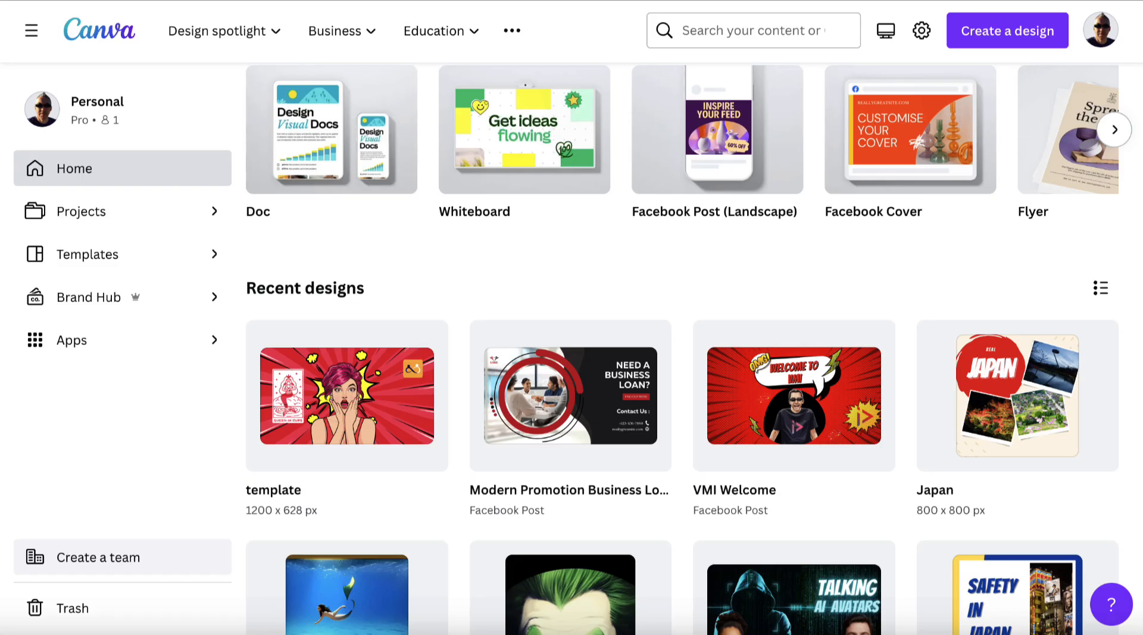
Step: Create a new custom-size design of 500 × 500 px from the home page
left_click(1006, 37)
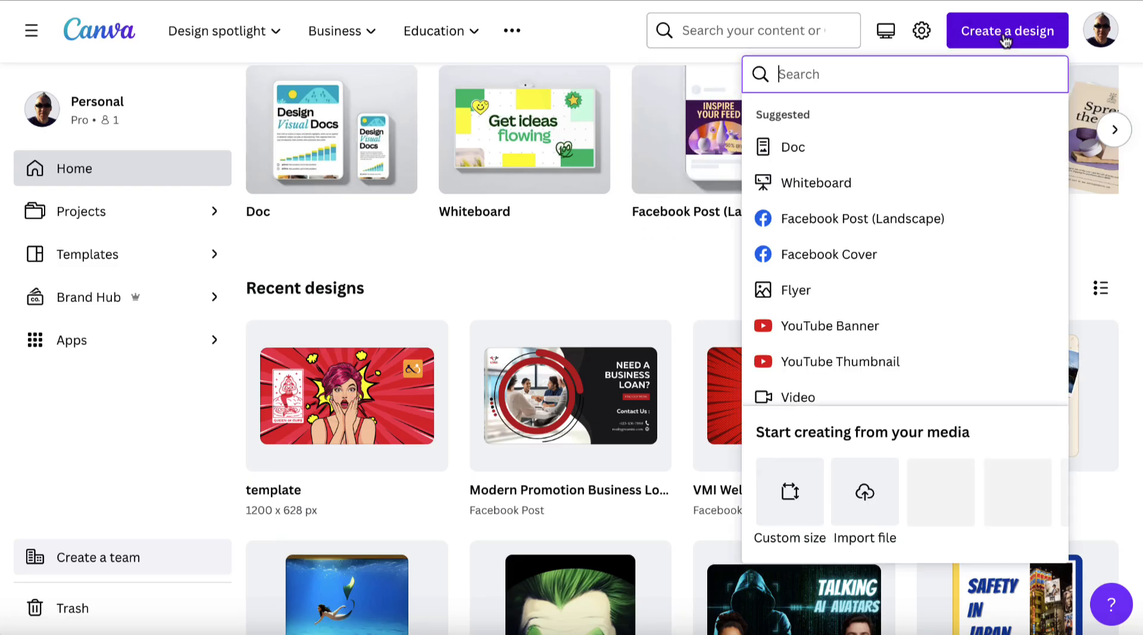
left_click(796, 494)
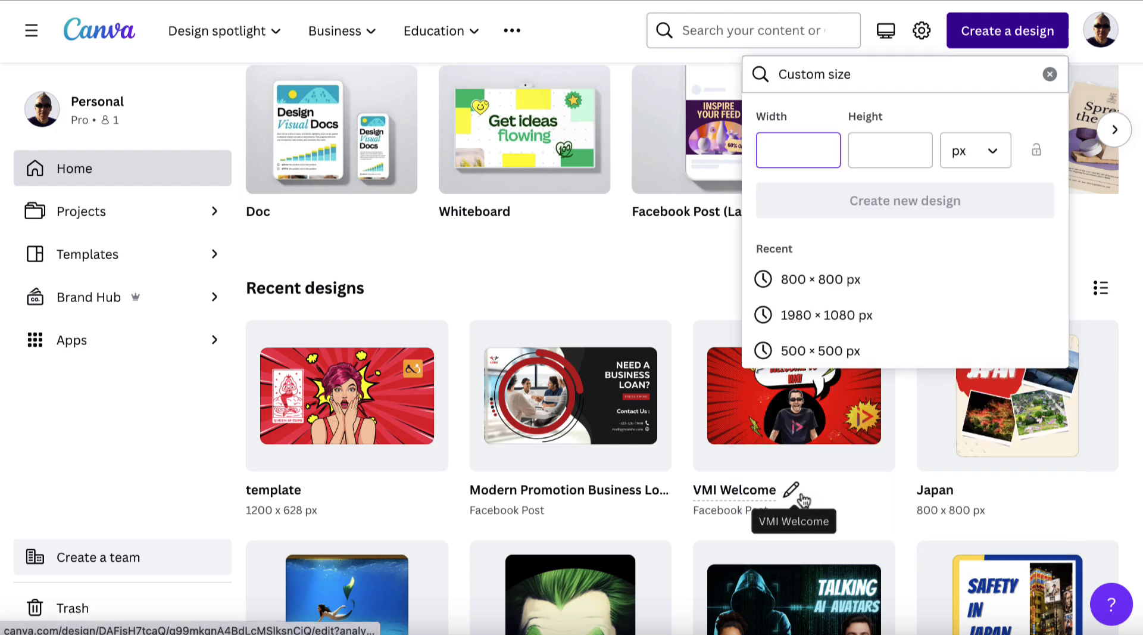
left_click(830, 352)
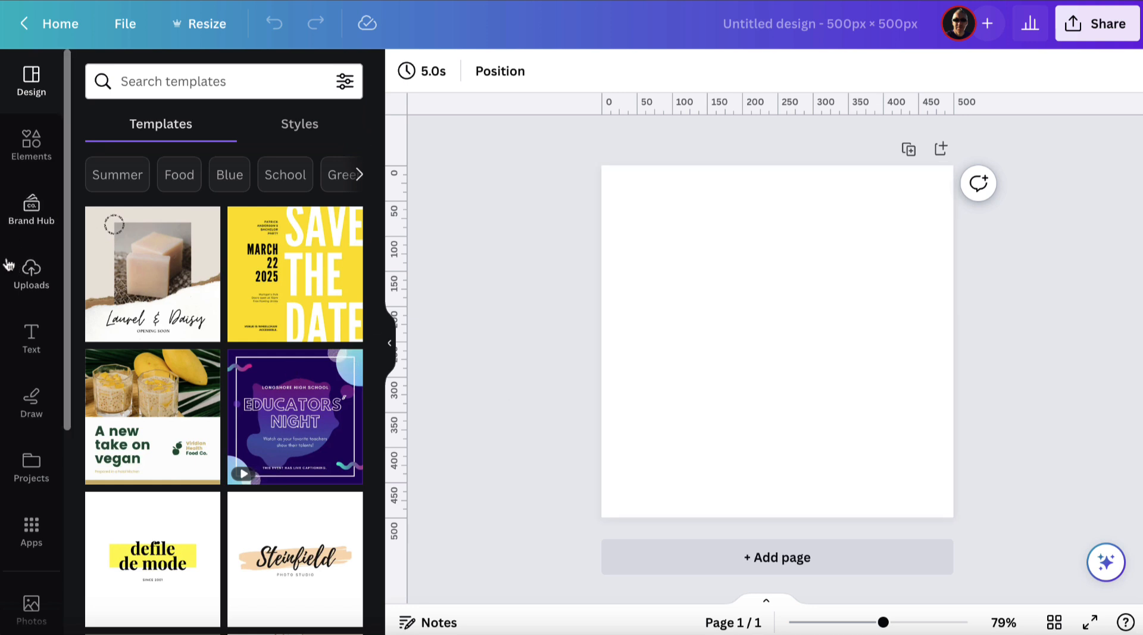
Step: Add the uploaded image of the girl in a blue mask and enlarge it to fill the whole page
left_click(26, 285)
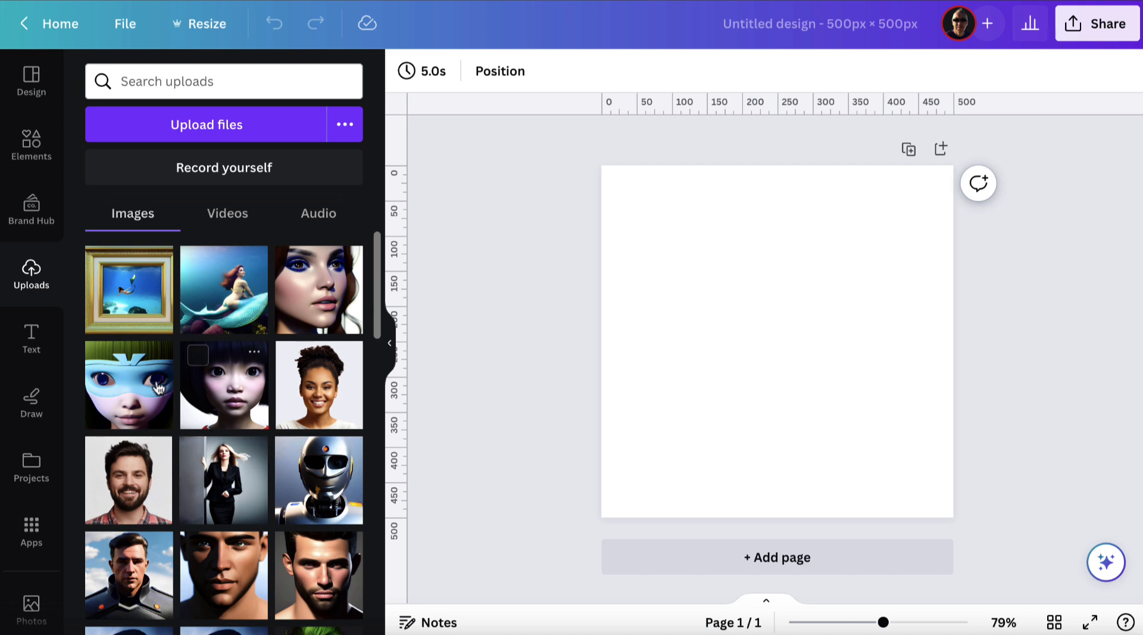
left_click(126, 396)
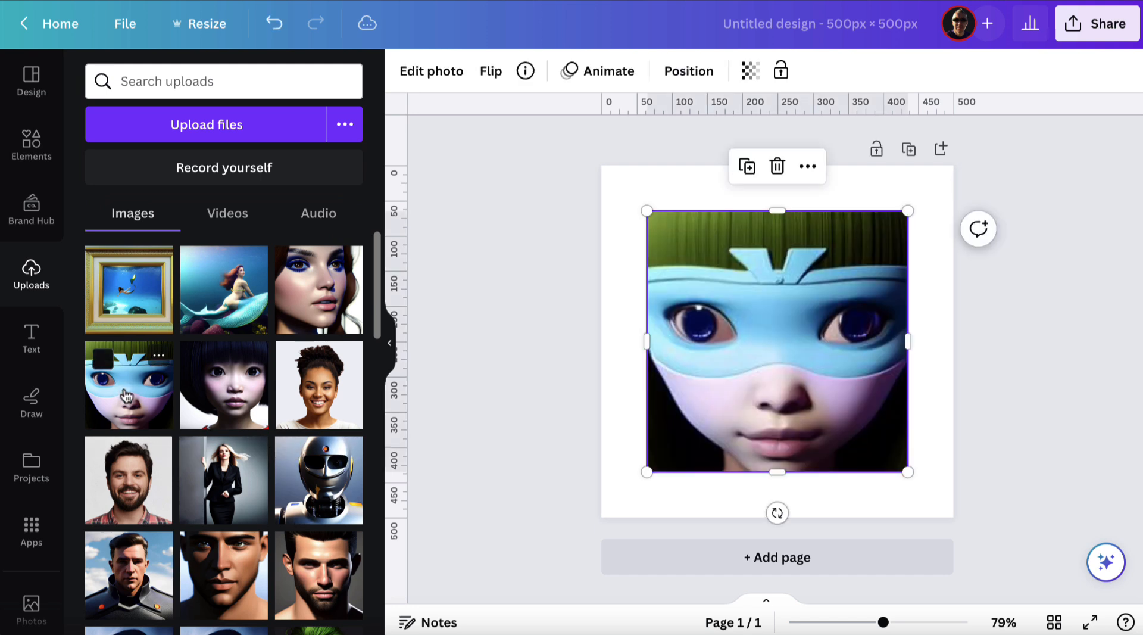
left_click_drag(648, 212, 600, 174)
left_click_drag(907, 471, 955, 510)
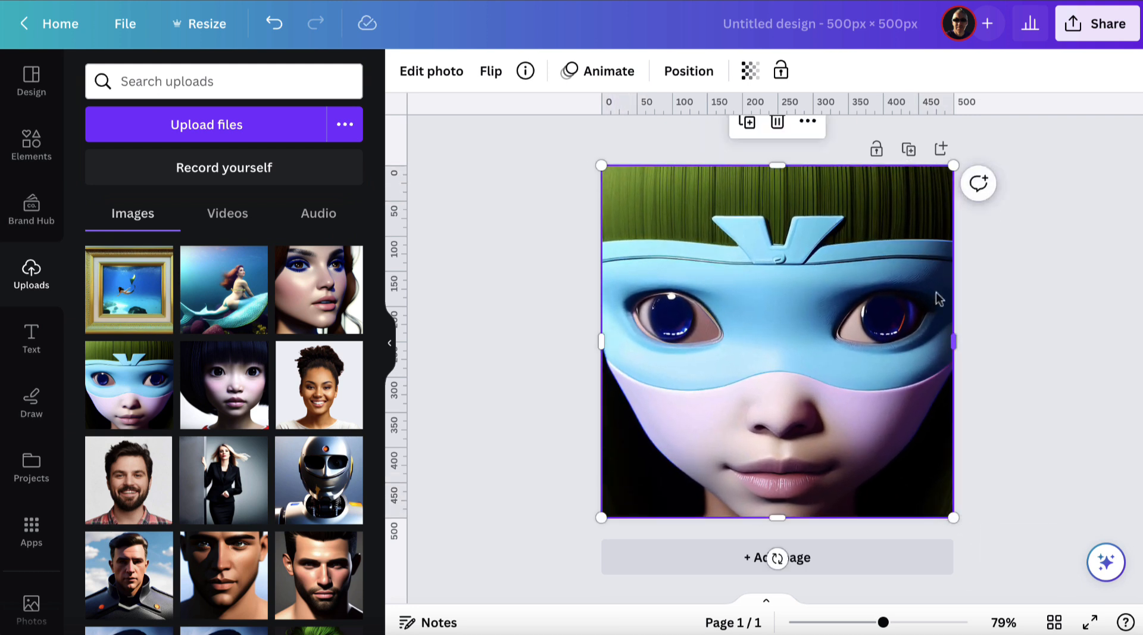
Step: Name the design "cartoon girl" and download it as a PNG at 500 × 500 px
left_click(908, 24)
type("cartoon girl")
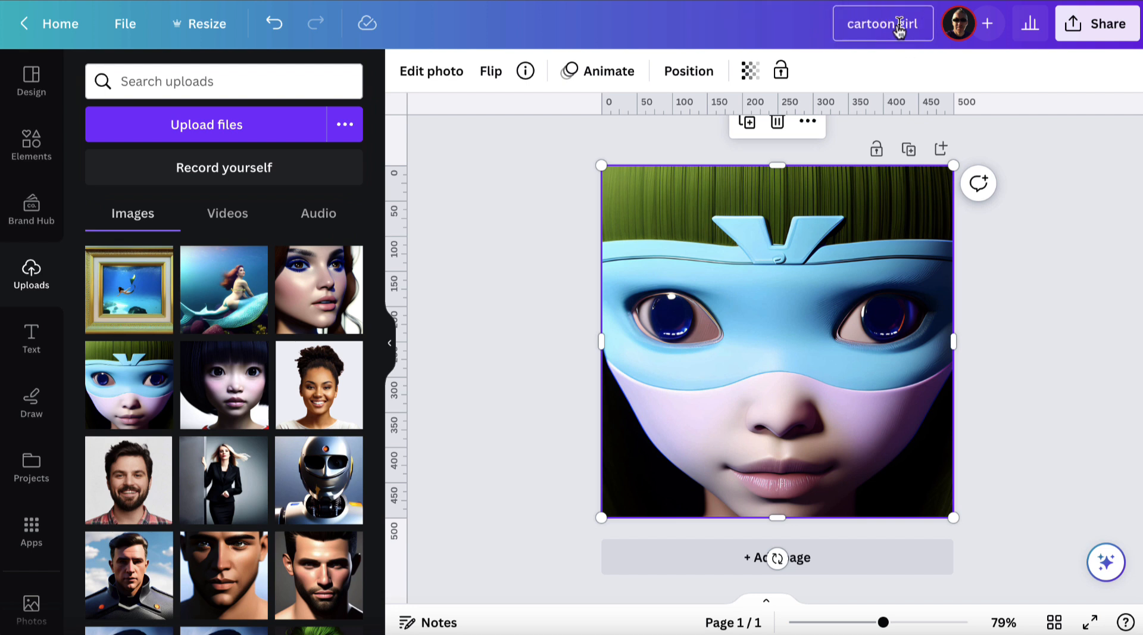
left_click(1098, 35)
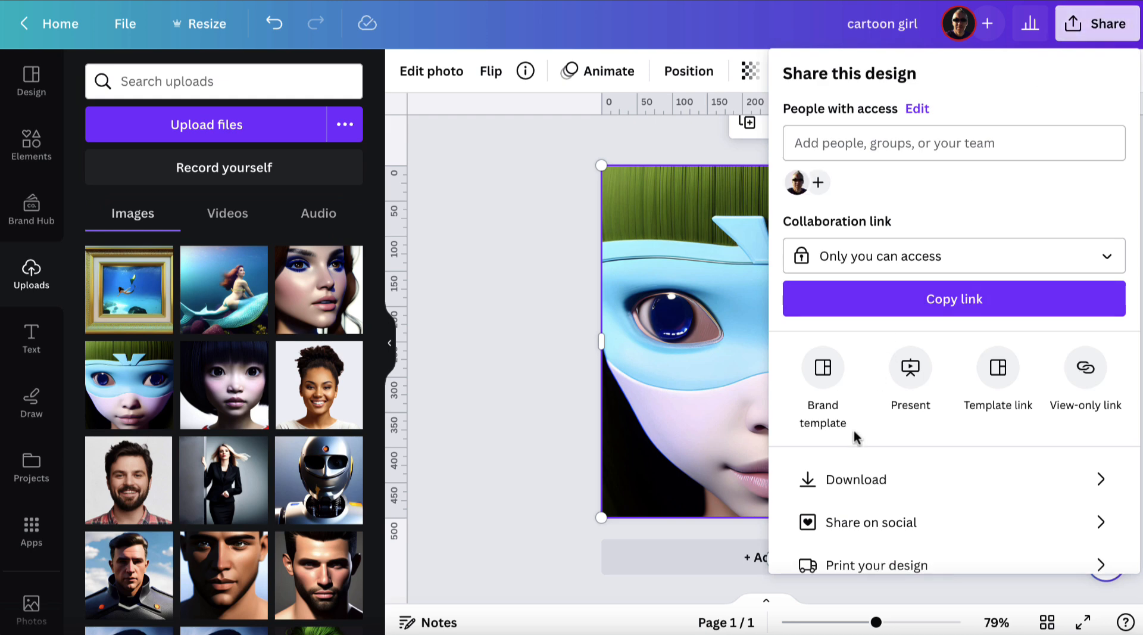
left_click(843, 478)
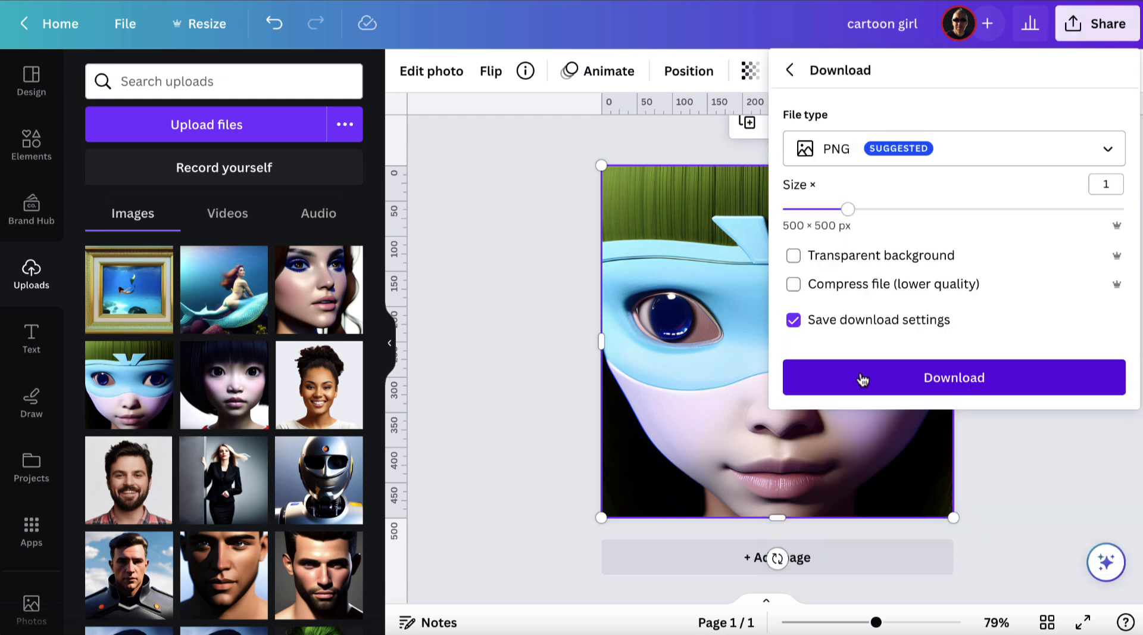
left_click(860, 376)
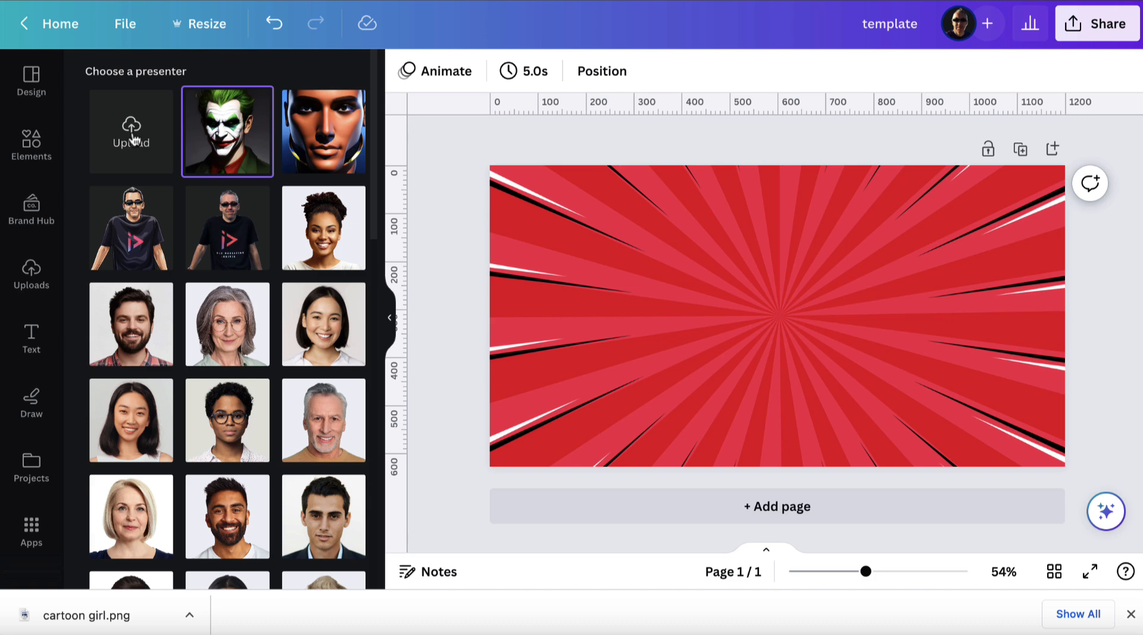
Step: In the template design, upload cartoon girl.png from the Desktop as a presenter and select it
left_click(106, 143)
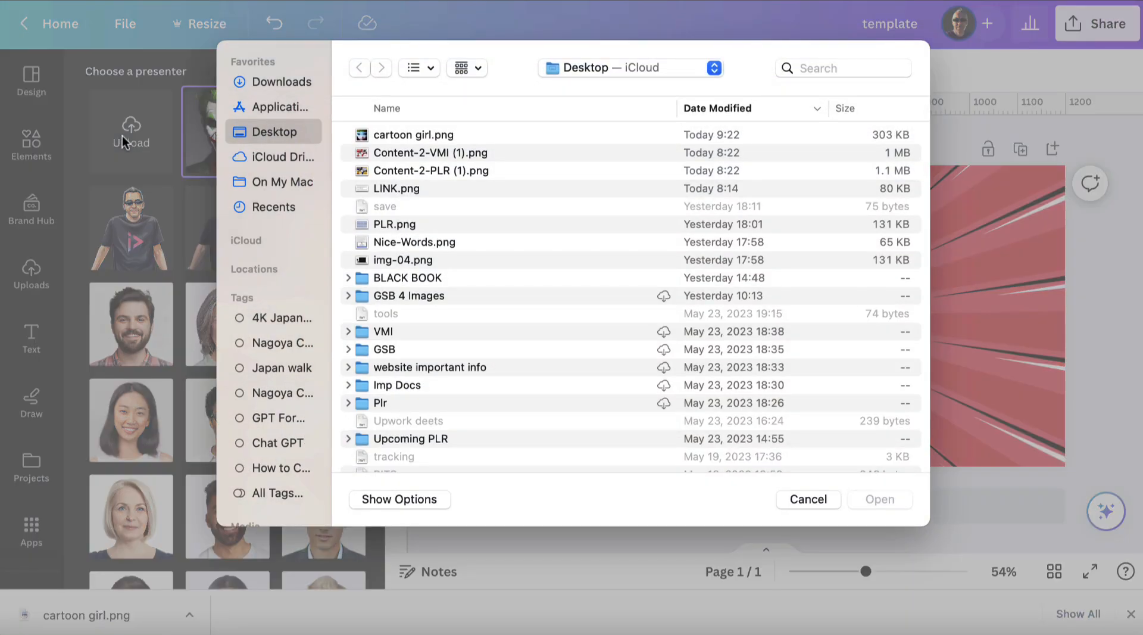
left_click(383, 137)
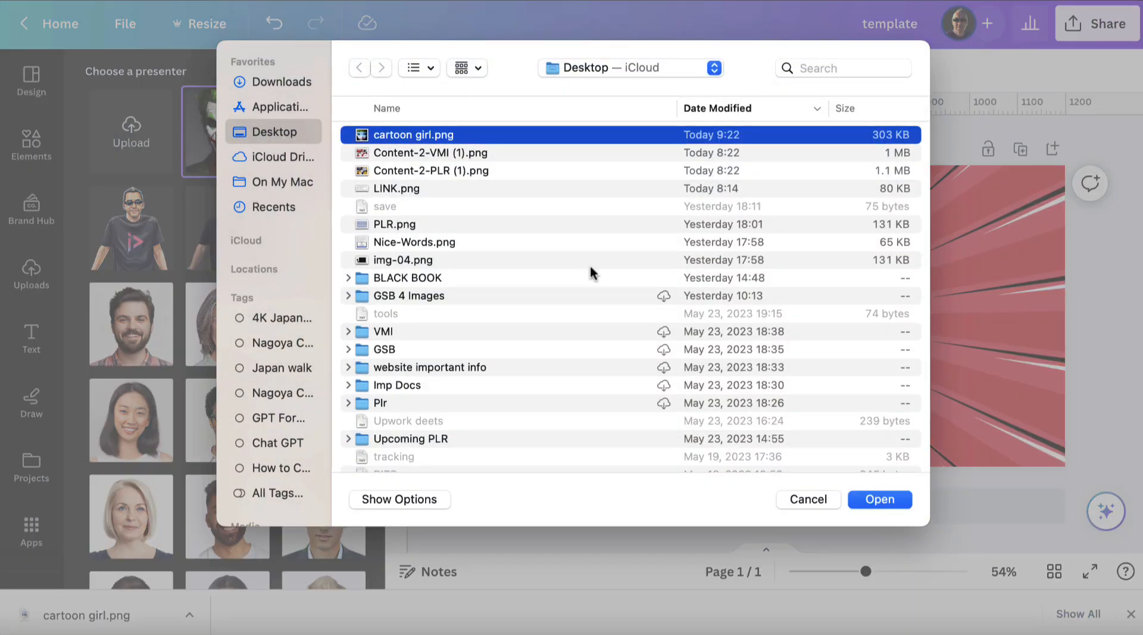
left_click(881, 500)
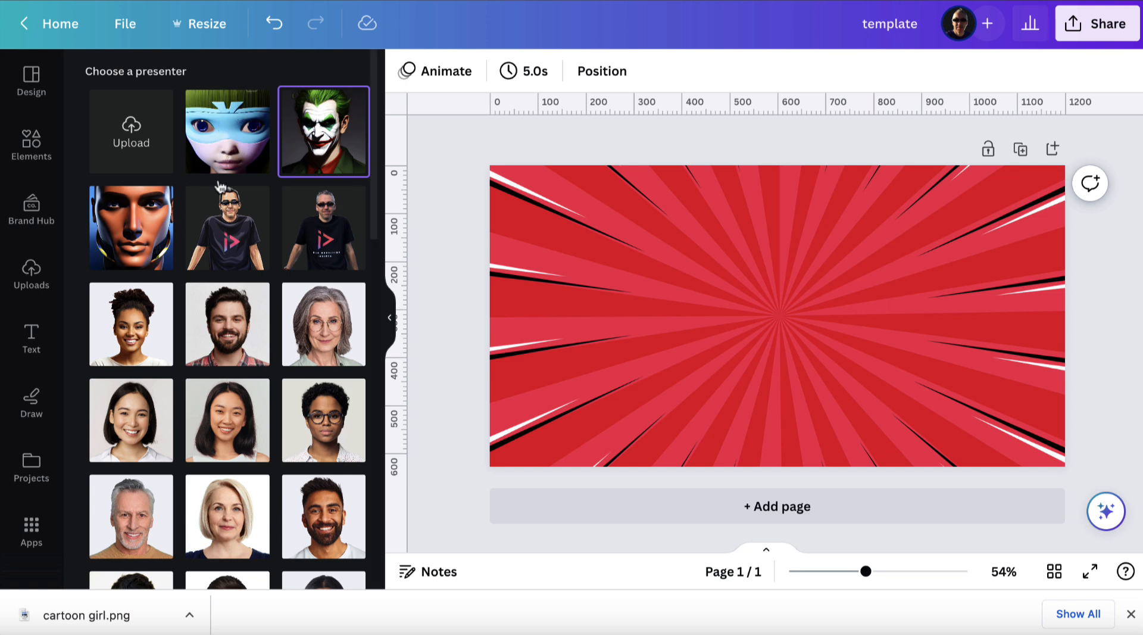
left_click(223, 158)
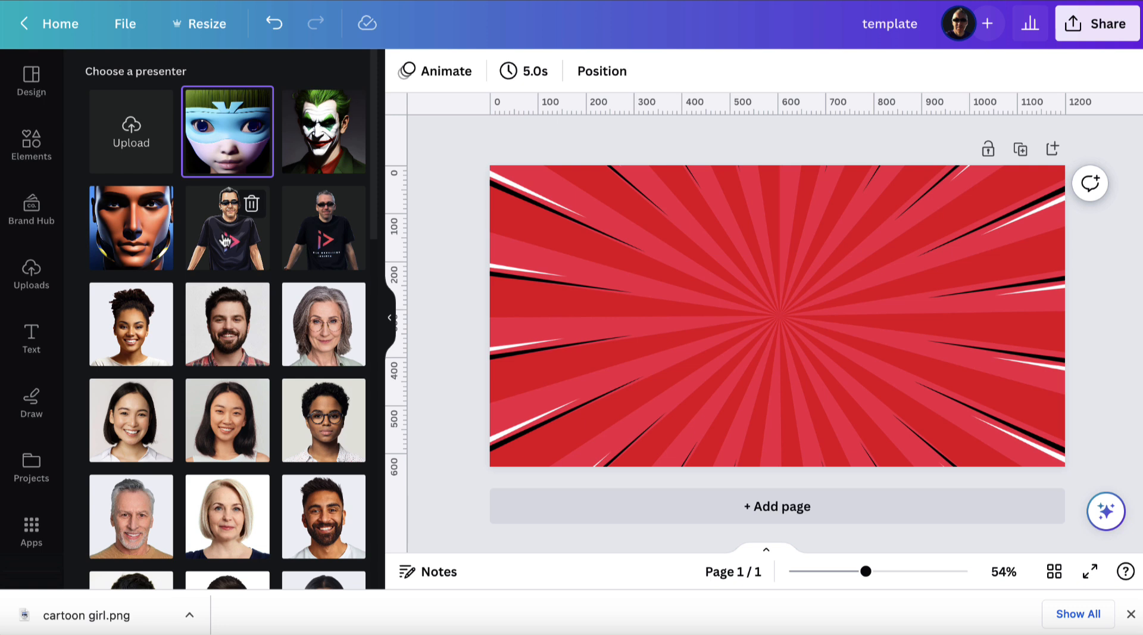
left_click(234, 247)
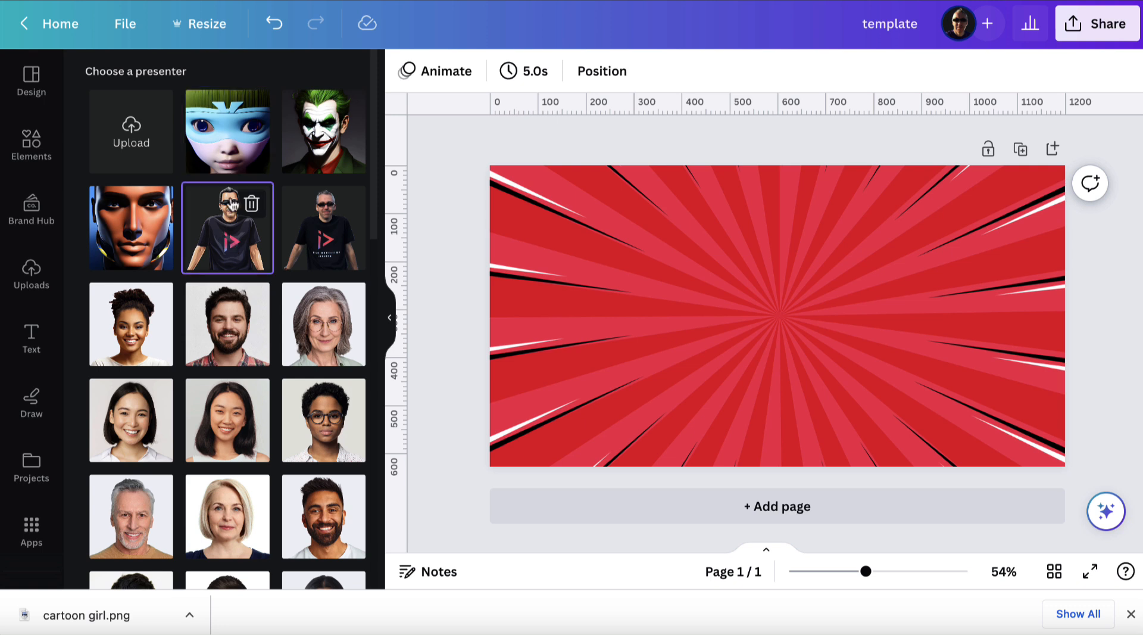
left_click(231, 160)
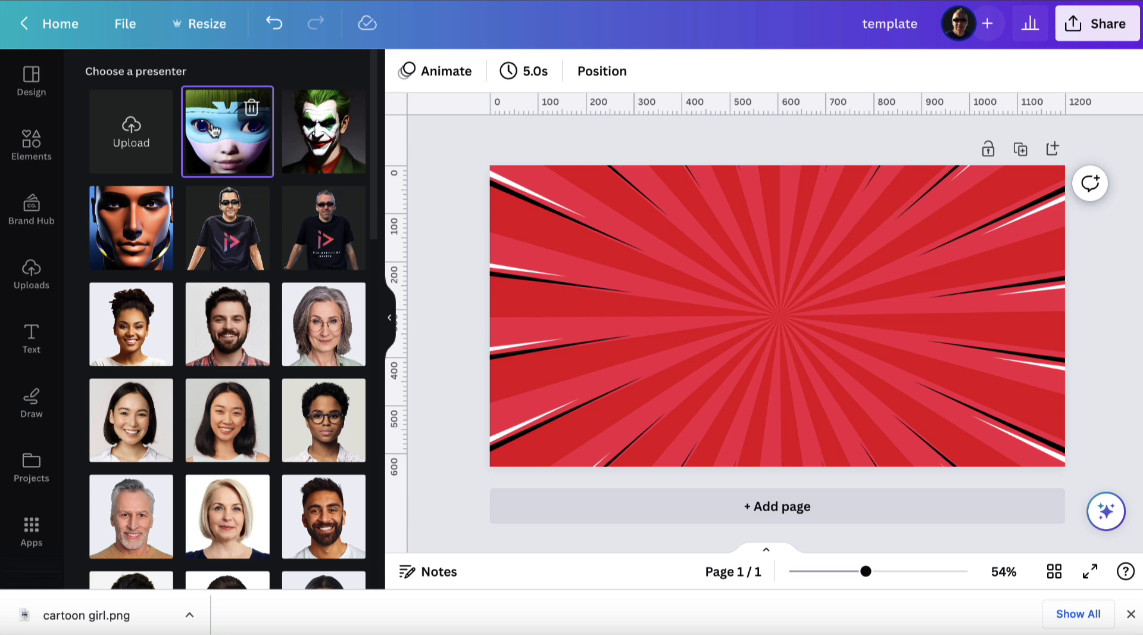
Step: Dismiss the browser's downloads bar and collapse the presenter list to reach the speech settings
scroll(226, 379, "down", 5)
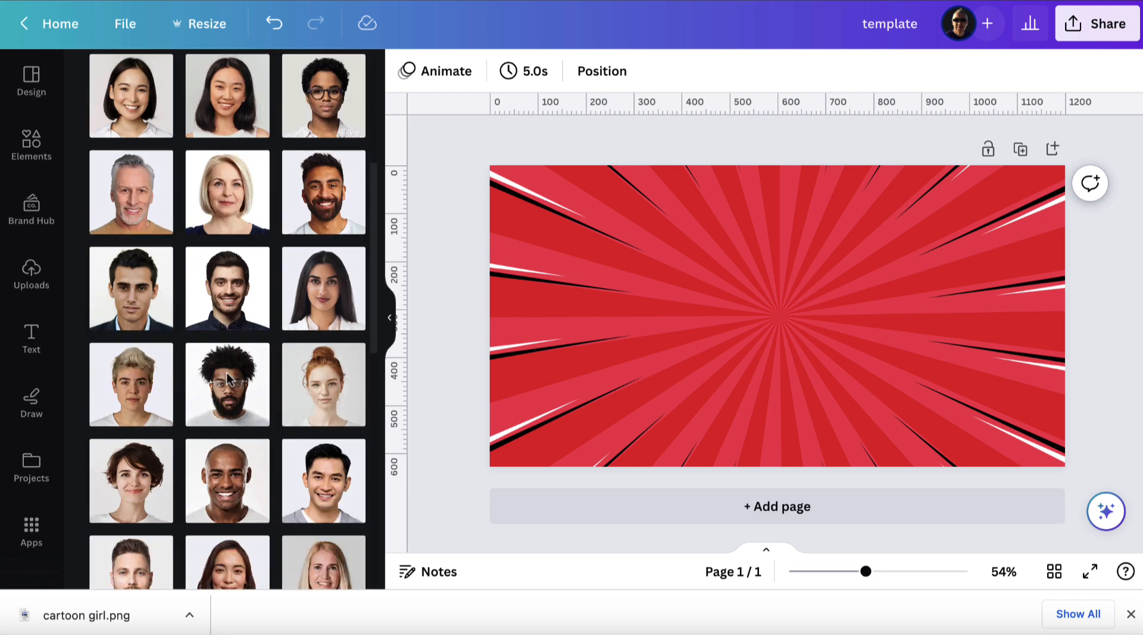
left_click(1130, 613)
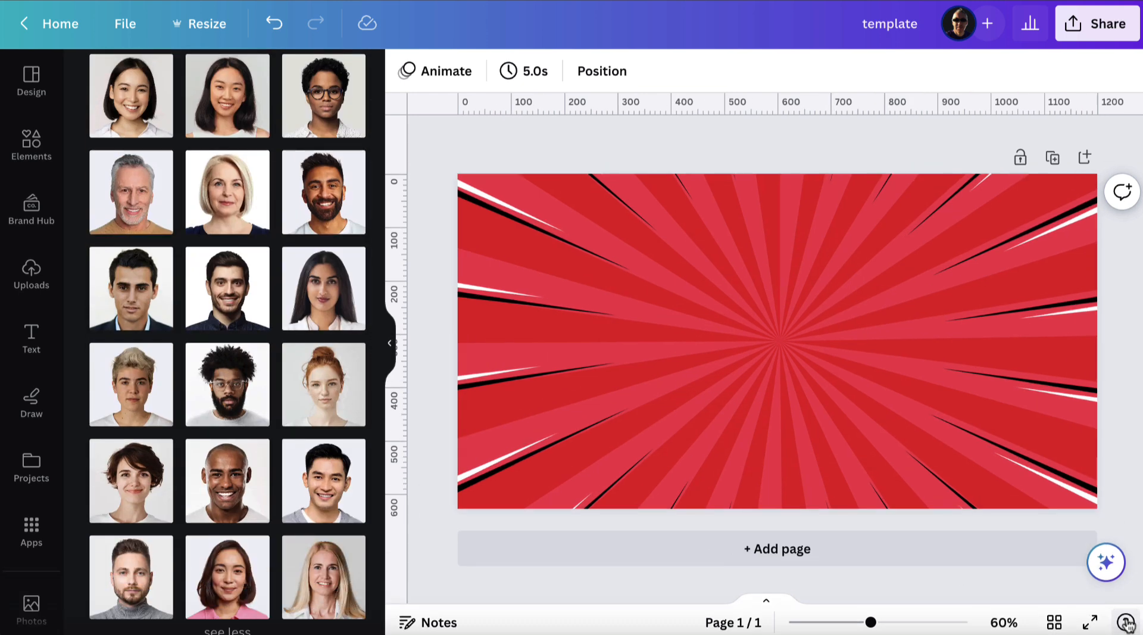
scroll(226, 500, "down", 2)
left_click(227, 500)
scroll(227, 416, "down", 5)
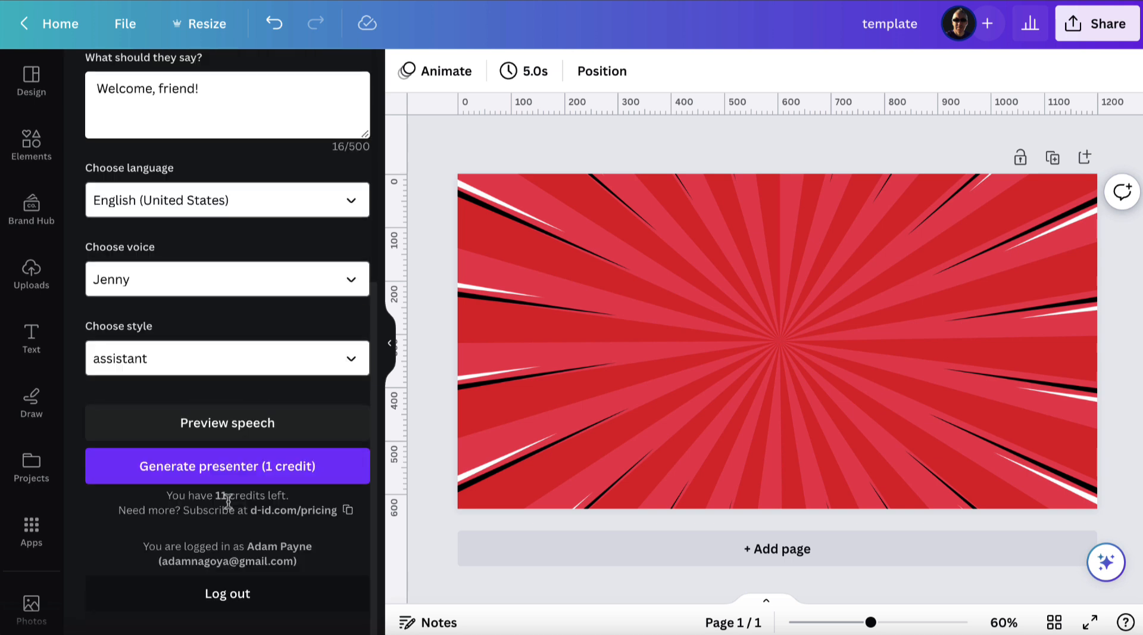
Step: Set the presenter's language to English (United Kingdom)
scroll(221, 306, "up", 1)
scroll(222, 306, "up", 1)
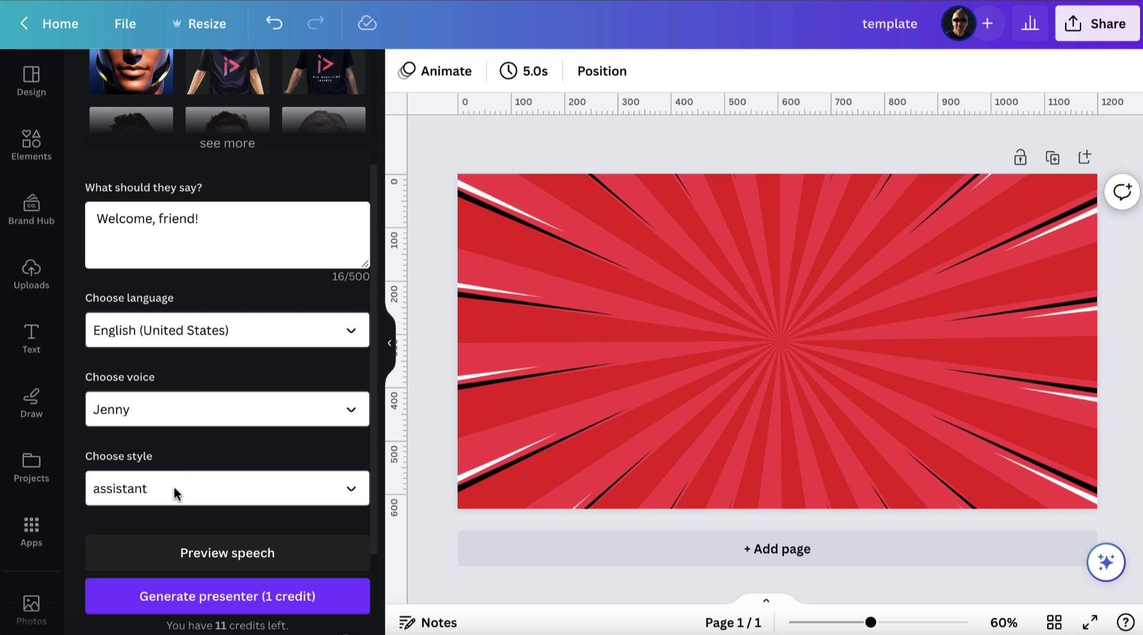
left_click(241, 340)
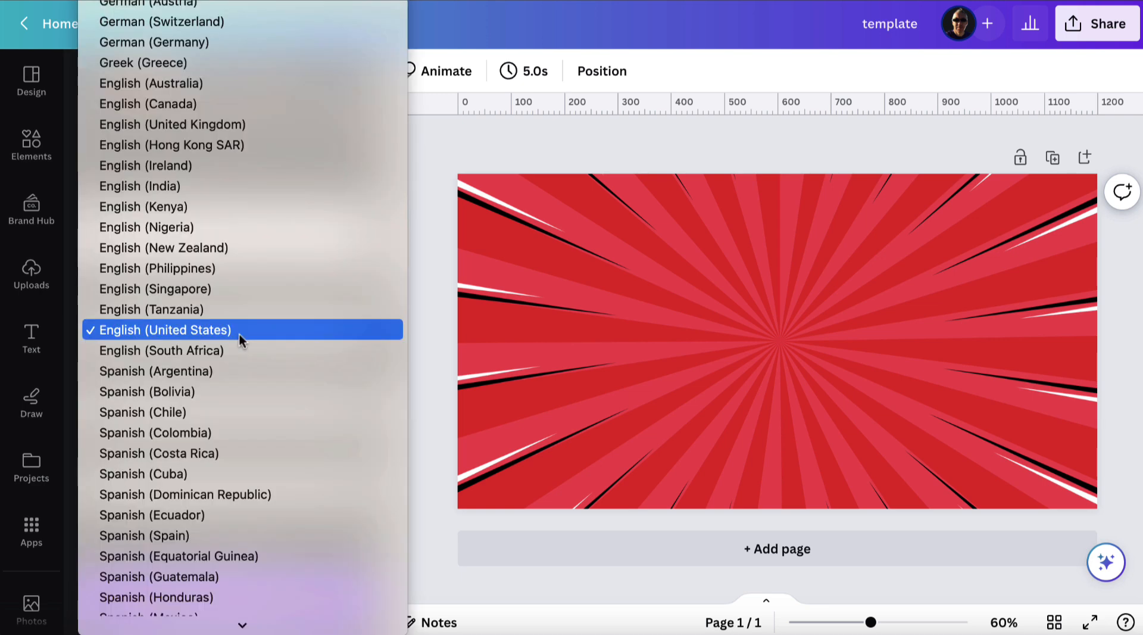
left_click(217, 126)
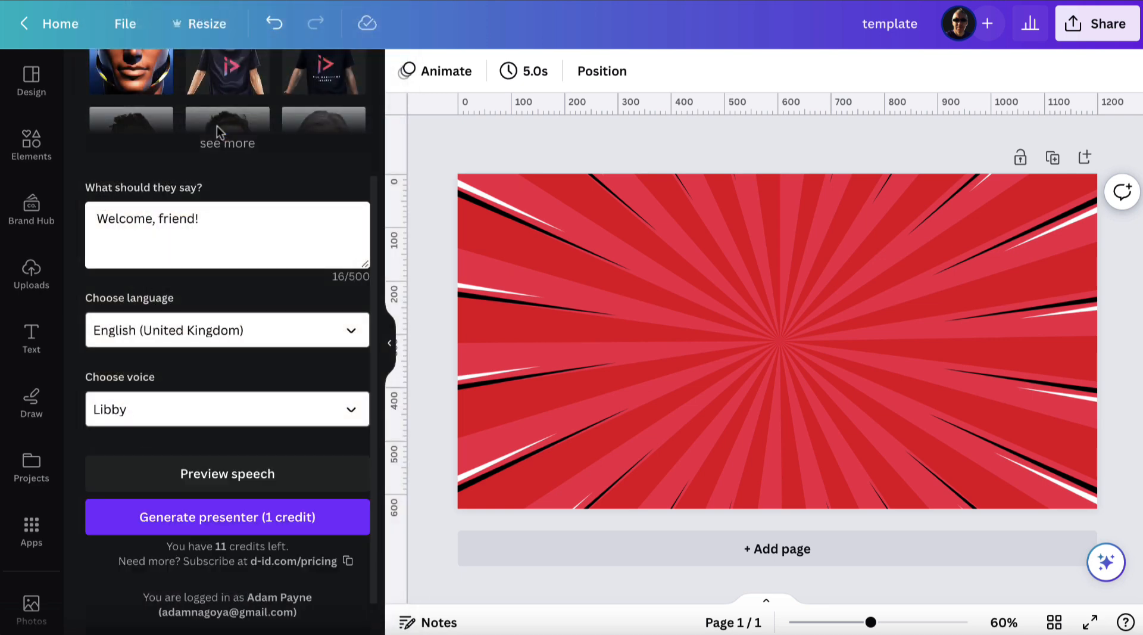
scroll(245, 395, "up", 3)
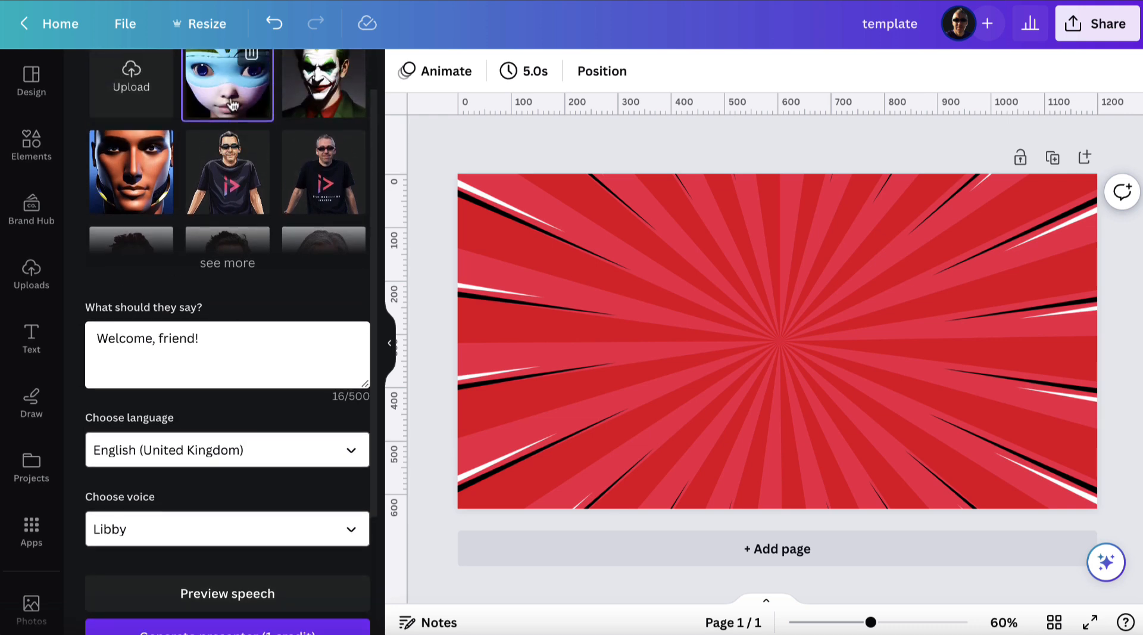
scroll(226, 411, "down", 1)
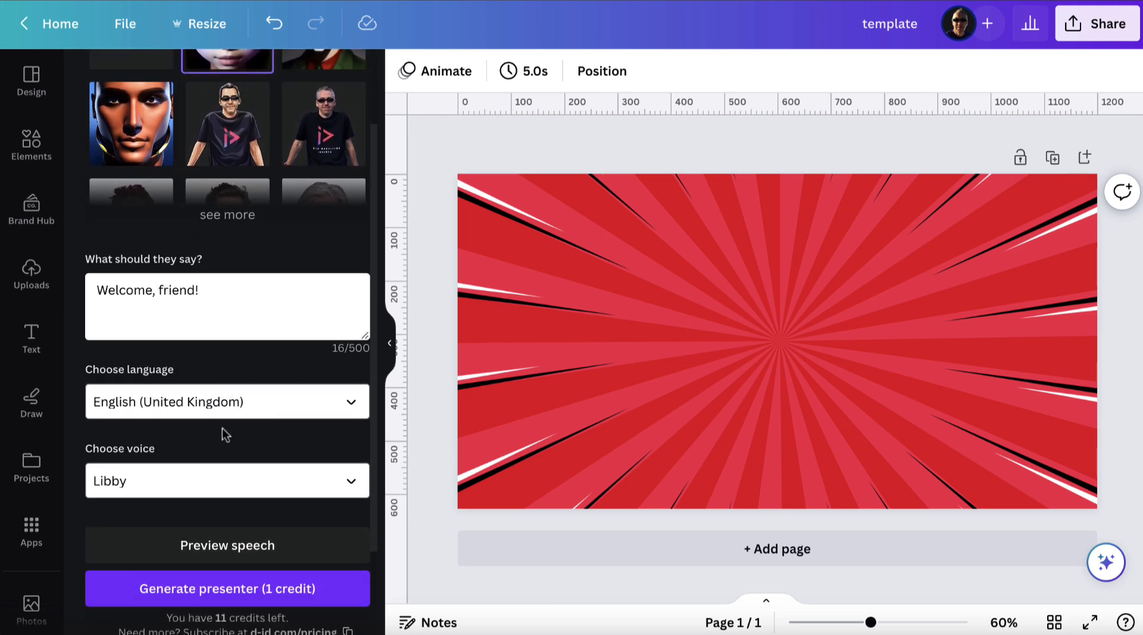
left_click(240, 404)
left_click(241, 403)
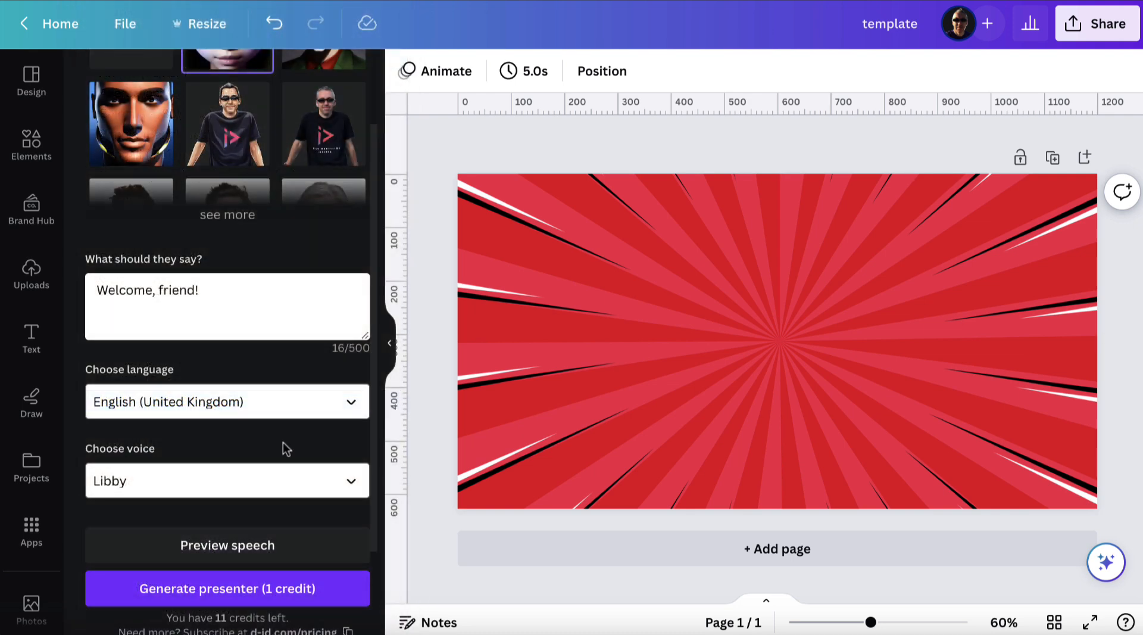
left_click(210, 480)
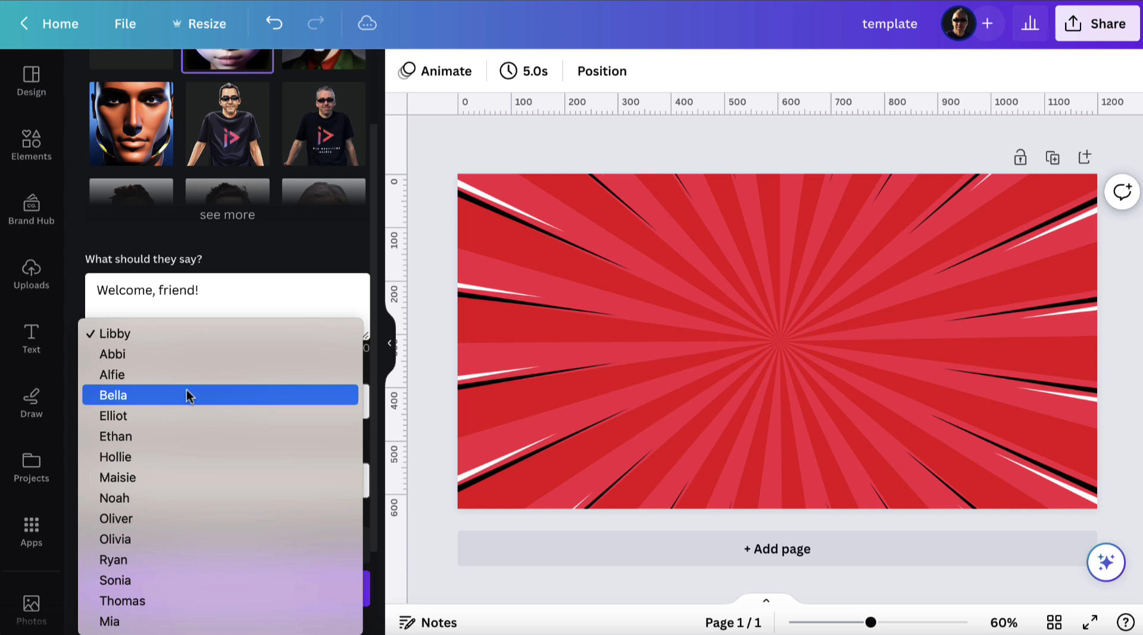
left_click(274, 280)
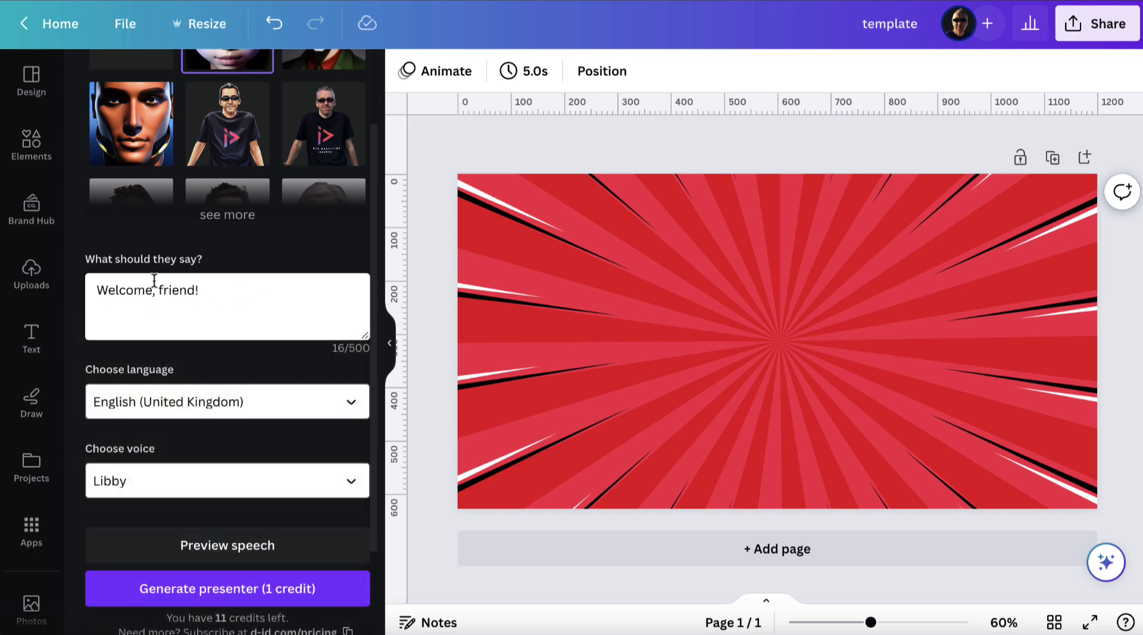
Step: Replace "Welcome, friend!" with the copied YouTube tutorial invitation in an enlarged script box and delete its "Check it out." sentence
scroll(199, 297, "up", 1)
left_click(200, 298)
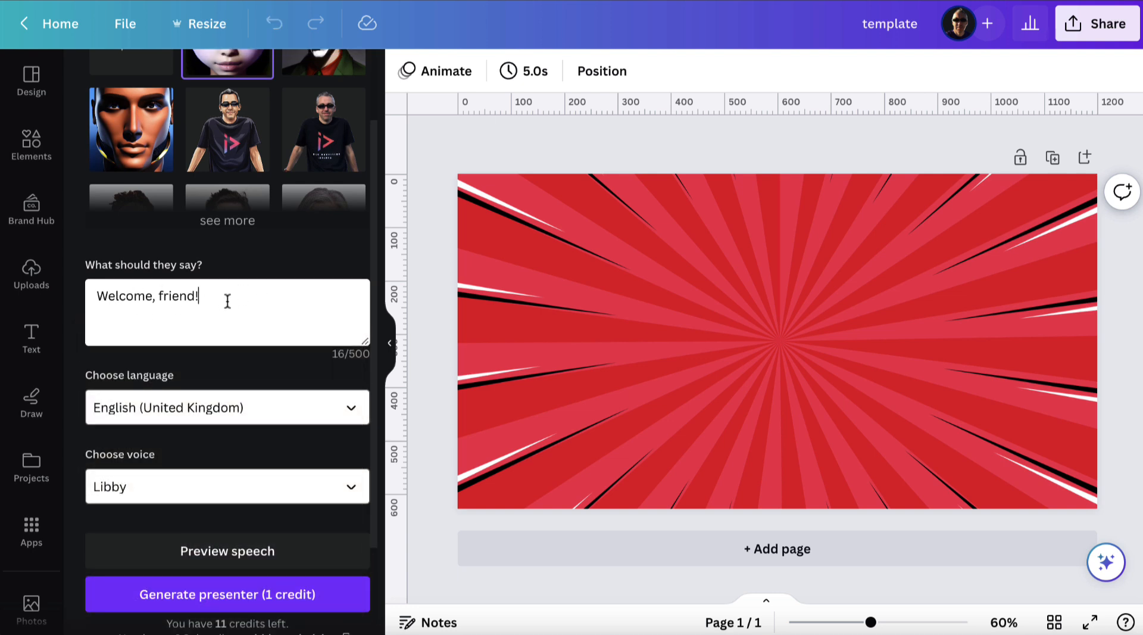
left_click_drag(224, 301, 91, 300)
key("BackSpace")
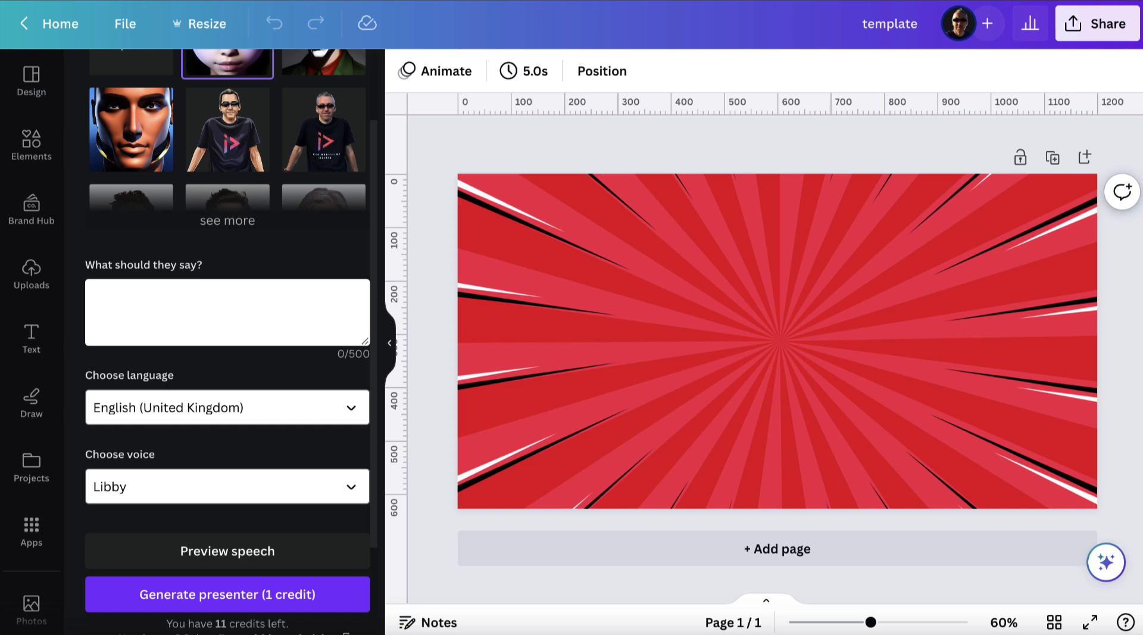
key("ctrl+v")
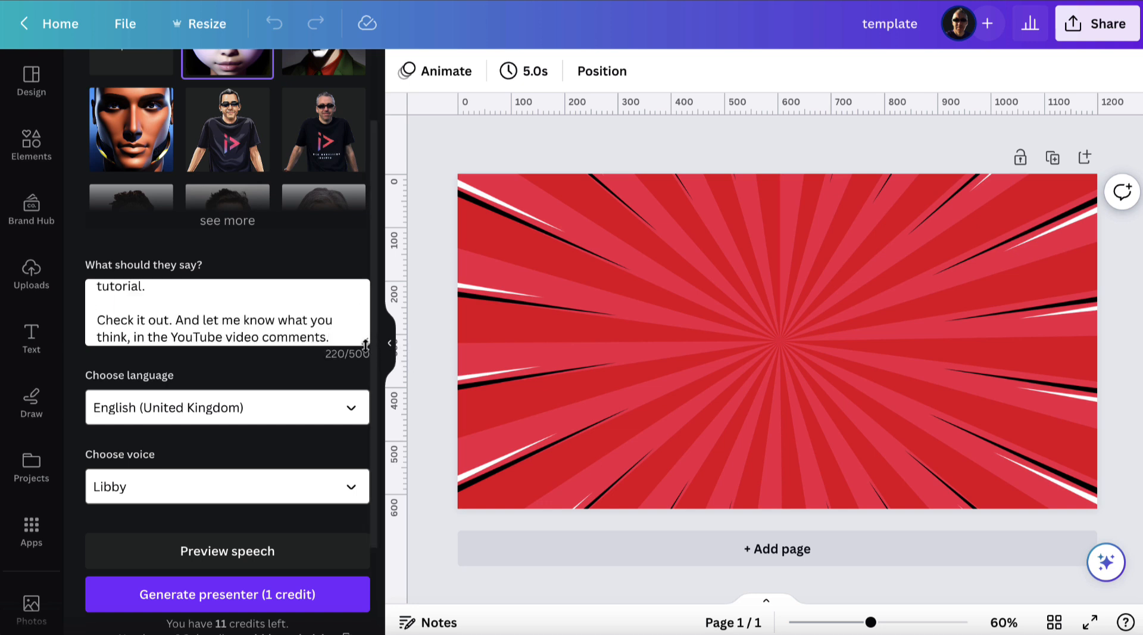
left_click_drag(365, 343, 363, 444)
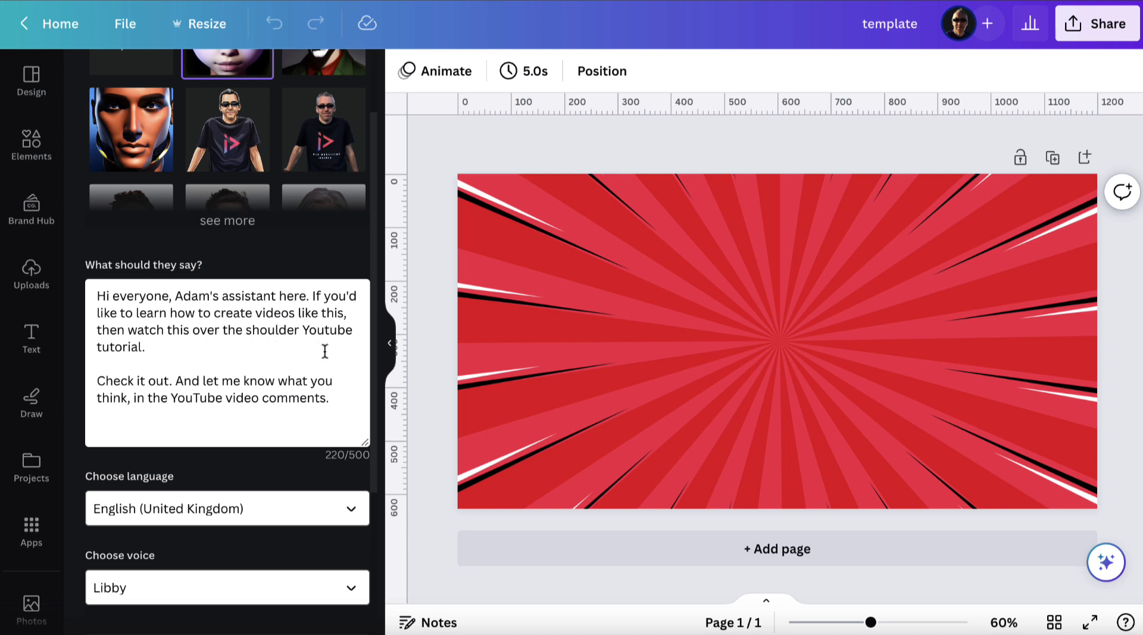
left_click_drag(174, 382, 95, 382)
key("BackSpace")
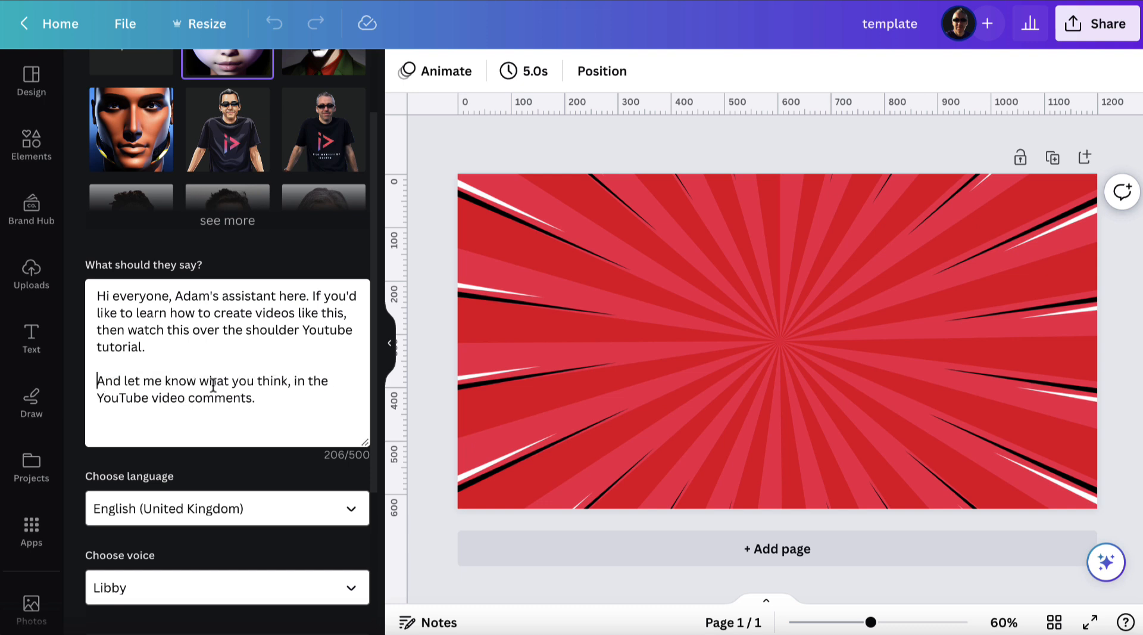
Step: Set the presenter's voice to Maisie
scroll(213, 384, "down", 3)
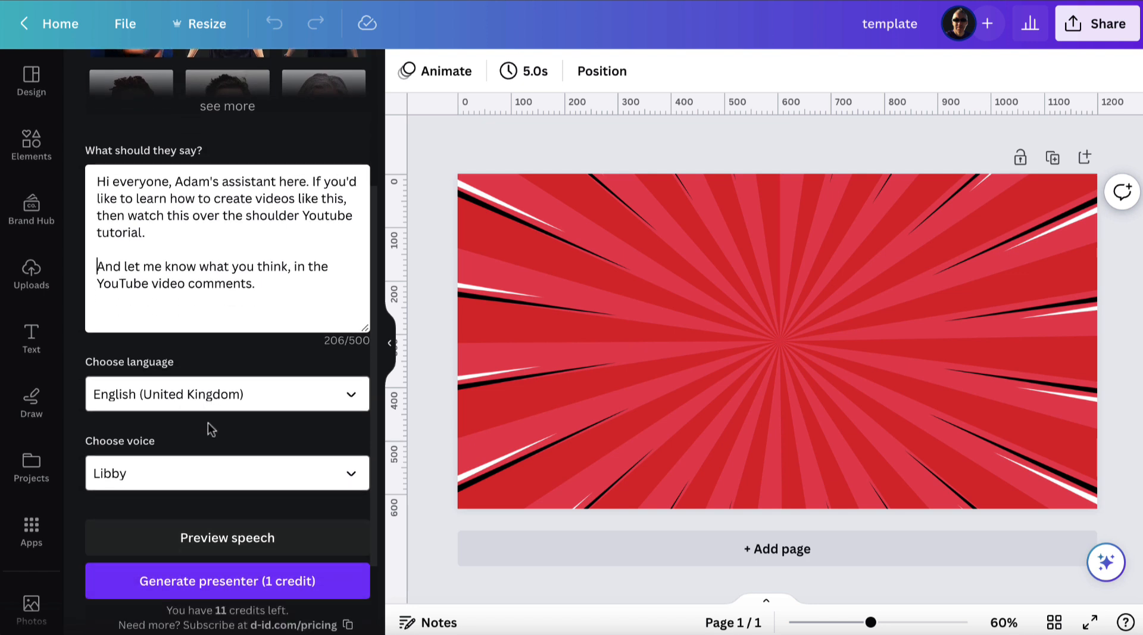
scroll(208, 423, "down", 1)
left_click(185, 429)
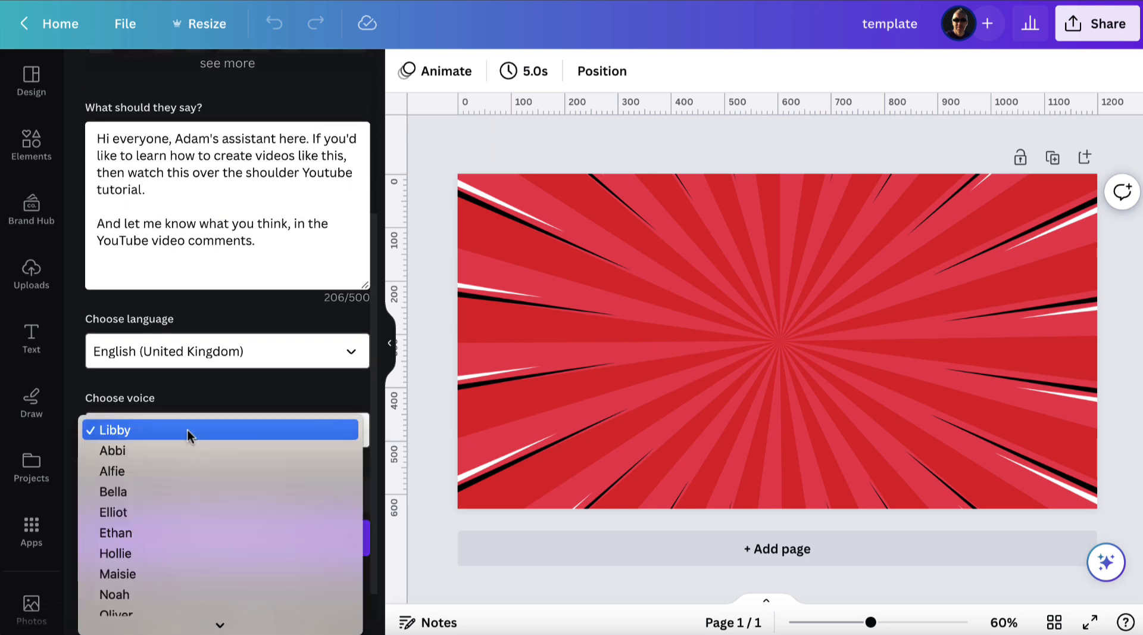
scroll(185, 487, "down", 2)
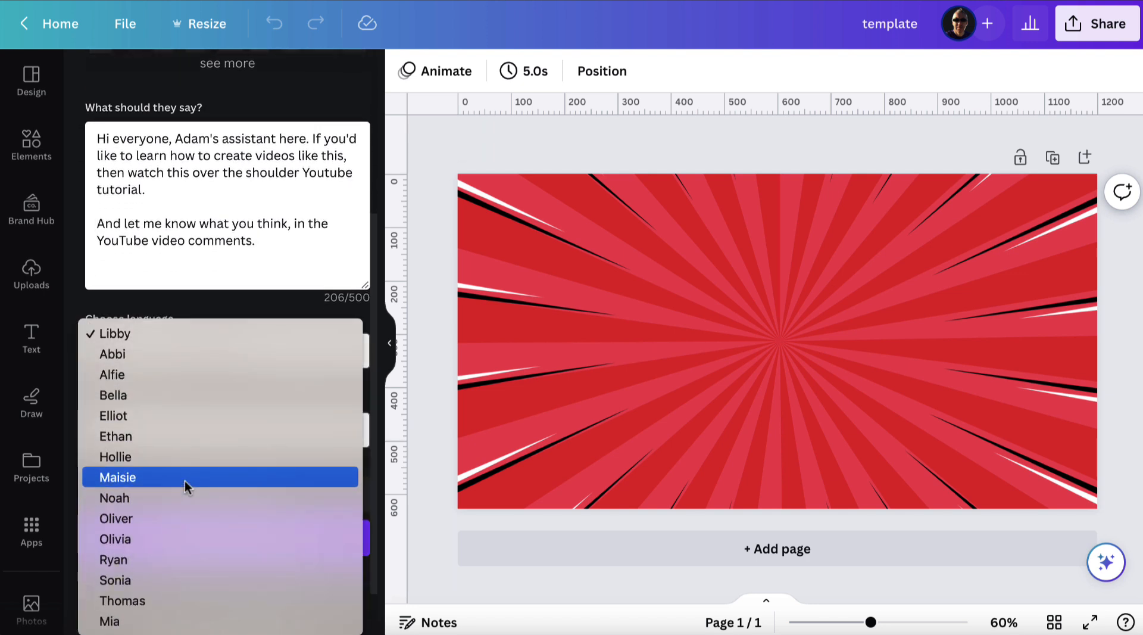
left_click(184, 480)
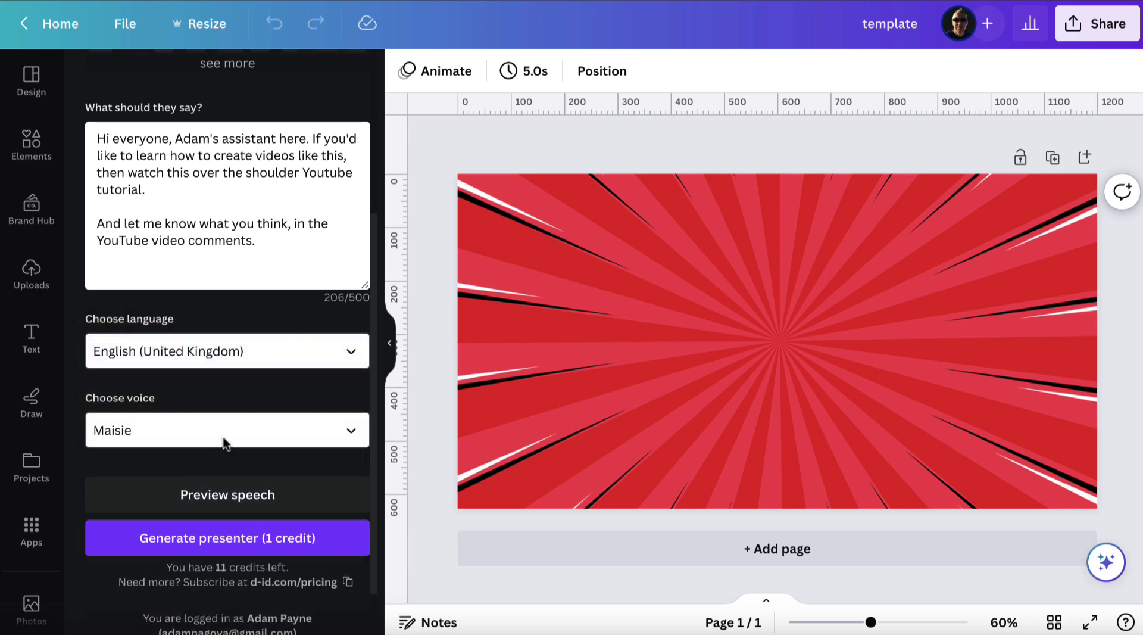
Step: Break the script into a new paragraph before "If you'd like to learn", leaving a blank line after the greeting
scroll(223, 437, "up", 2)
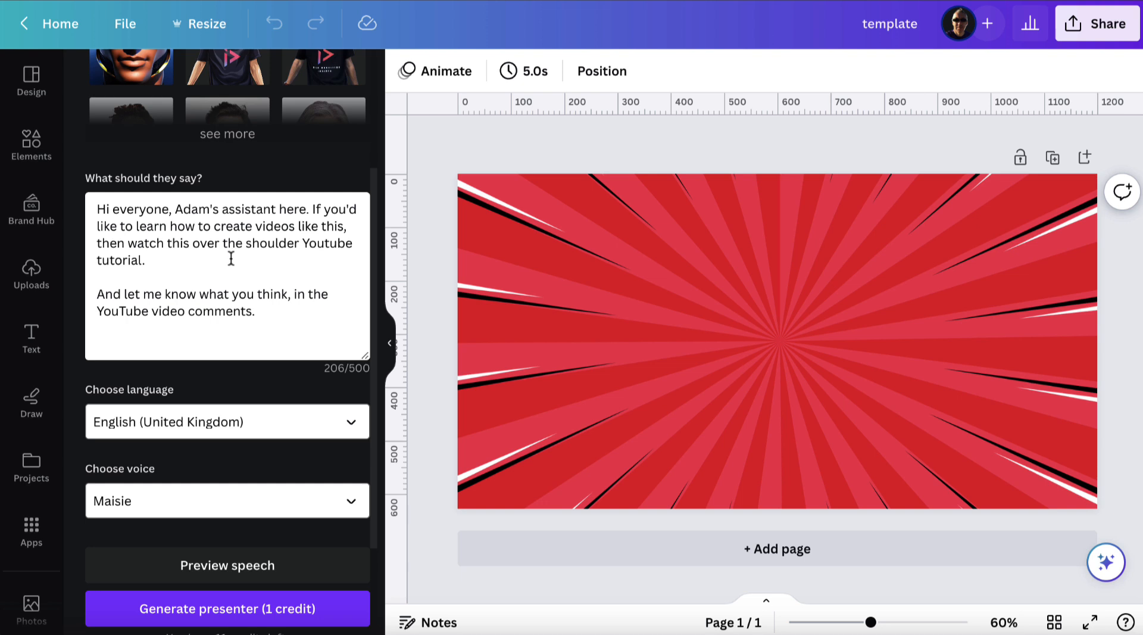
left_click(310, 210)
key("Return")
key("Return")
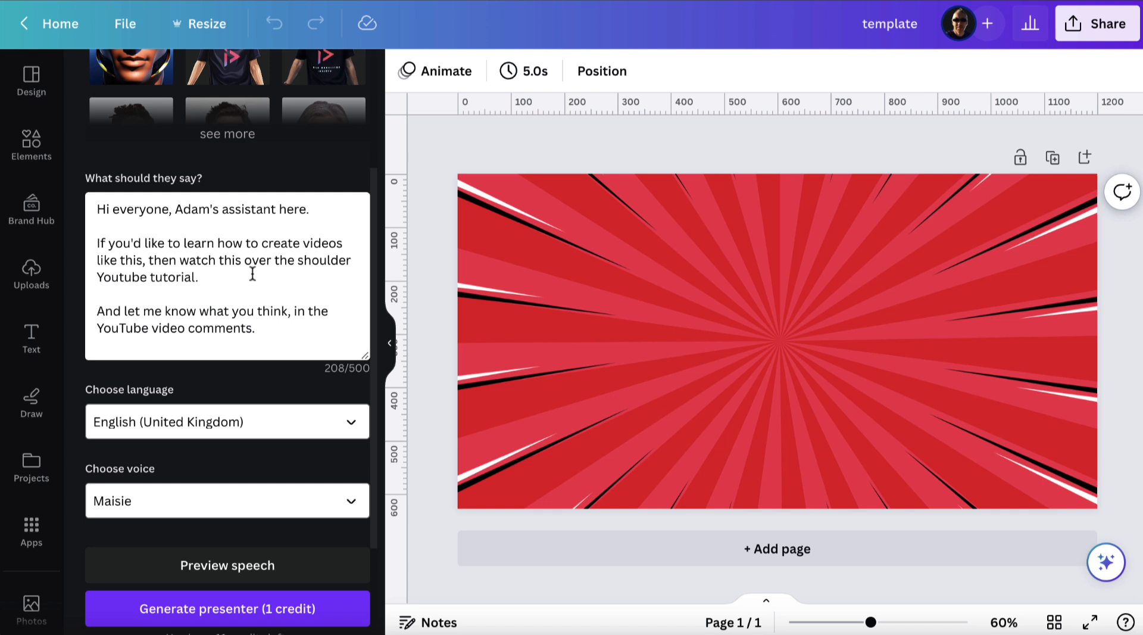
Step: Preview the speech and generate the presenter video for 1 credit
left_click(229, 568)
scroll(250, 179, "up", 3)
scroll(248, 330, "down", 3)
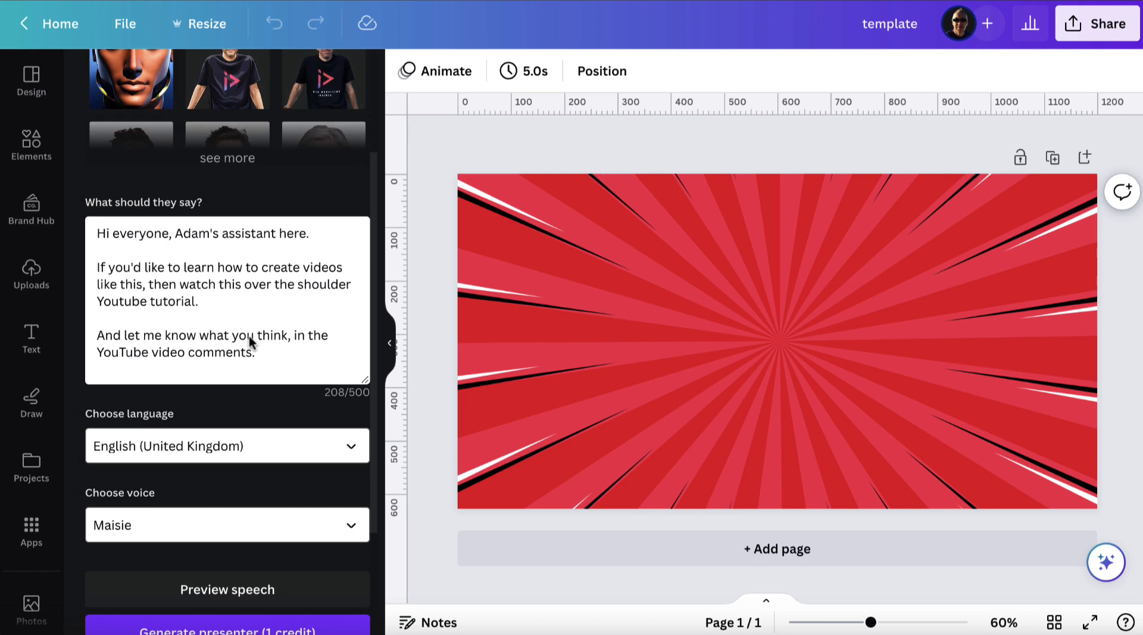
left_click(222, 599)
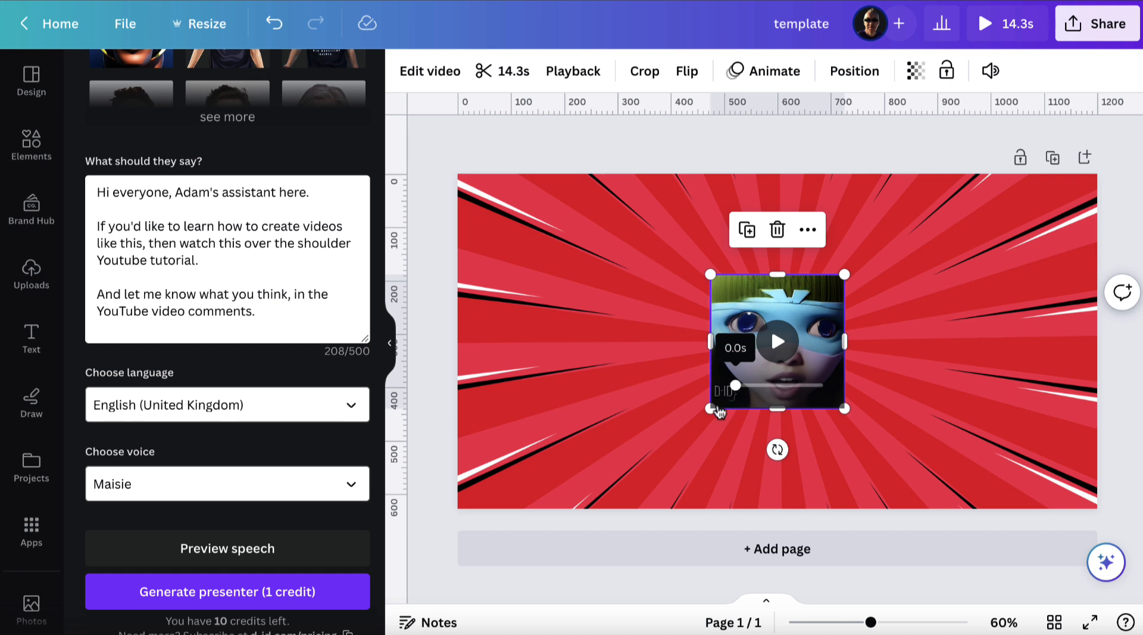
Step: Enlarge the presenter video at the centre of the page to about 450 px square
left_click_drag(712, 408, 672, 460)
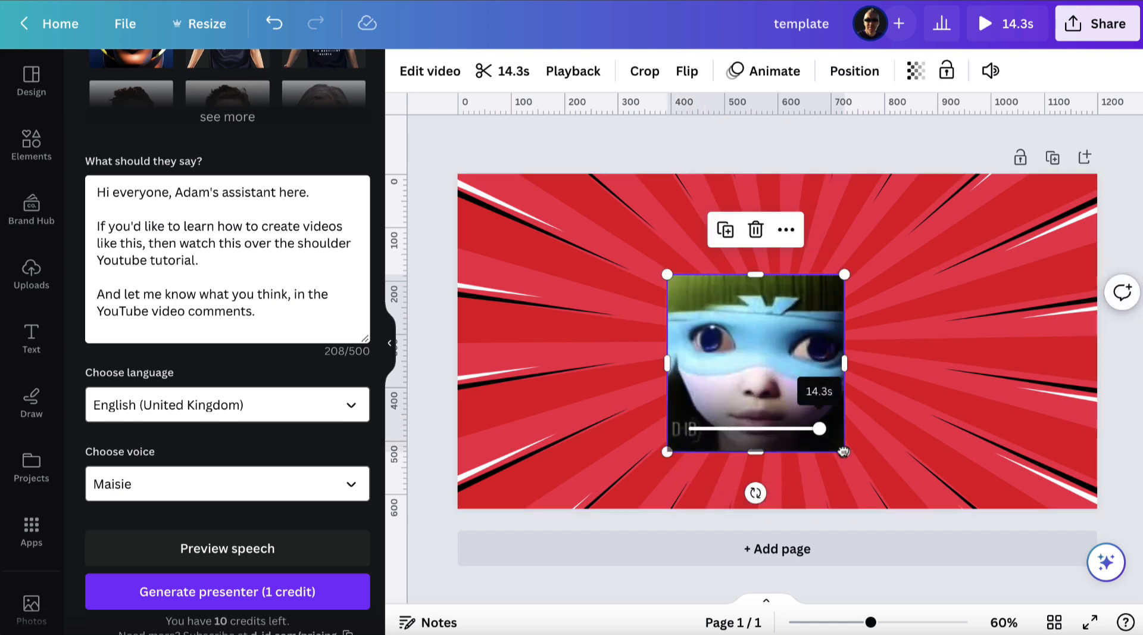
left_click_drag(845, 275, 894, 241)
left_click_drag(660, 226, 640, 207)
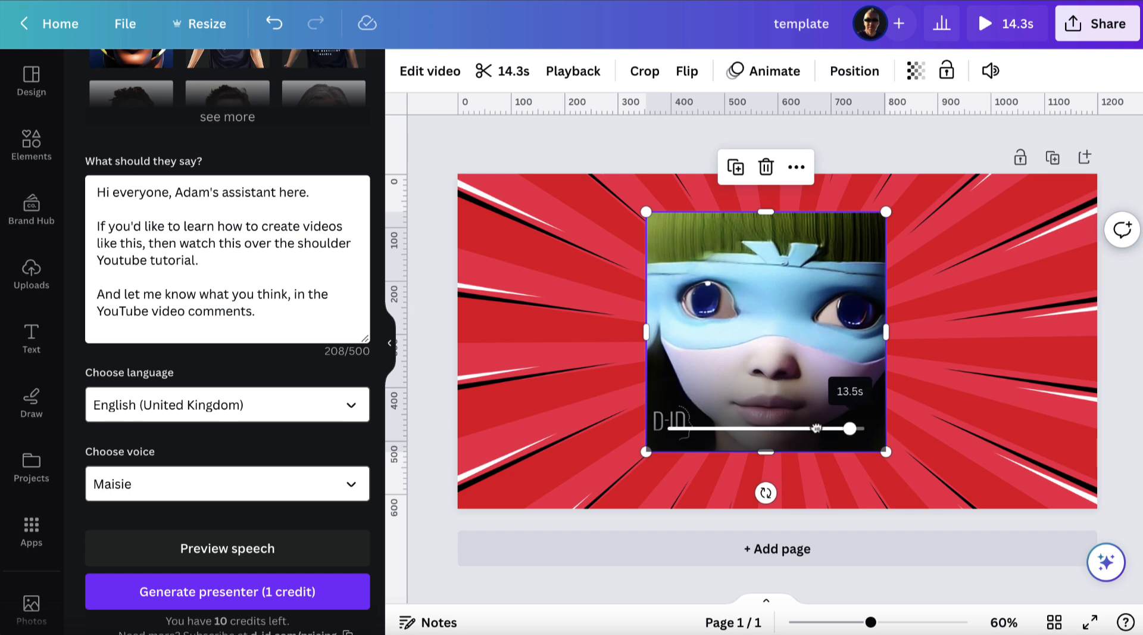
Step: Rewind the presenter video to 0.0s and play it through on the page
left_click_drag(849, 428, 642, 425)
left_click(942, 411)
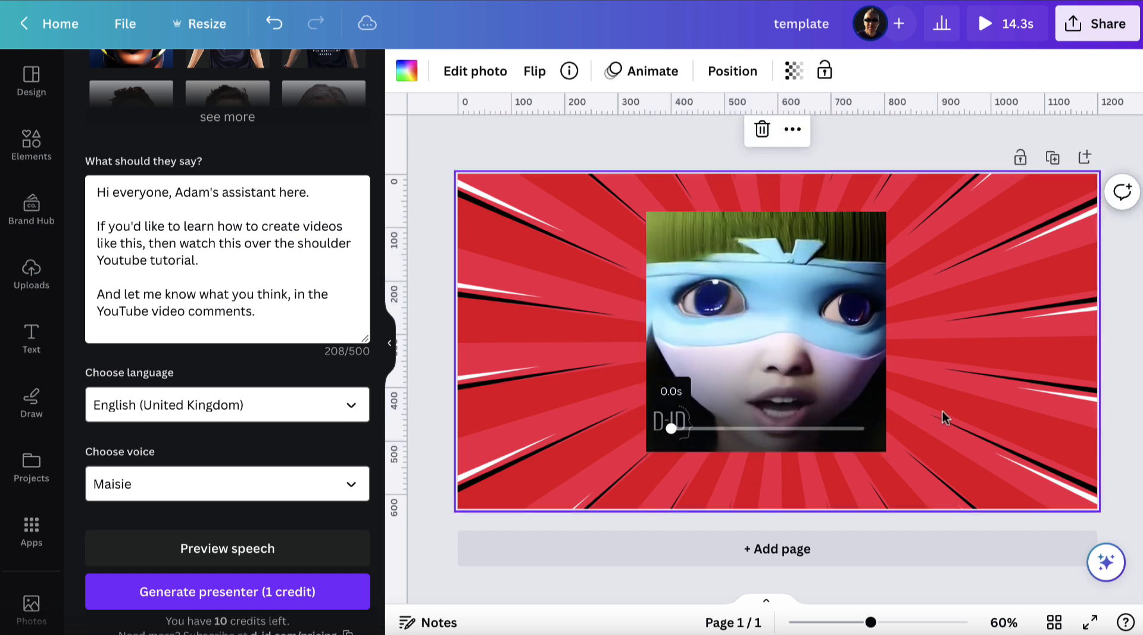
left_click(671, 429)
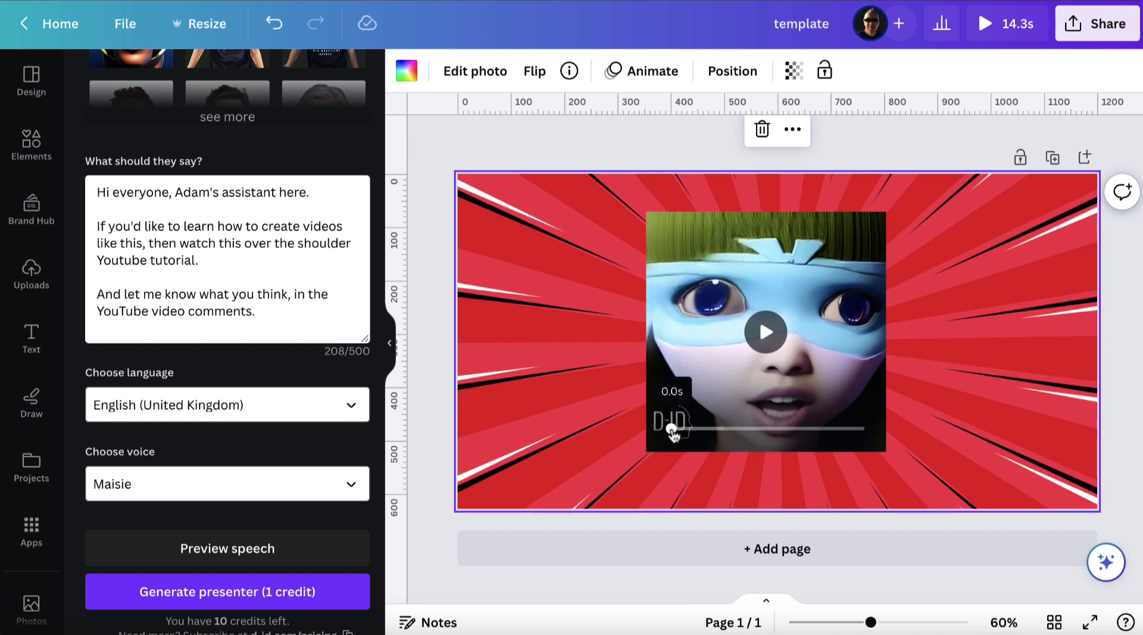
left_click(770, 335)
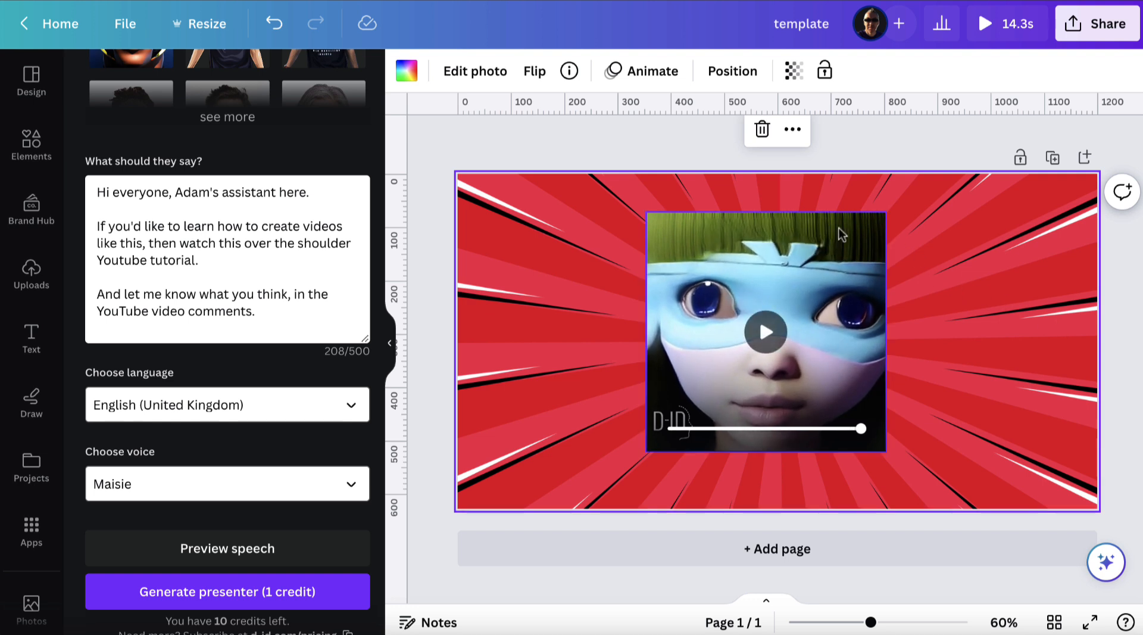
Step: Move the presenter video to the lower right of the page and add a circular frame from the Frames collection
left_click_drag(823, 293, 926, 337)
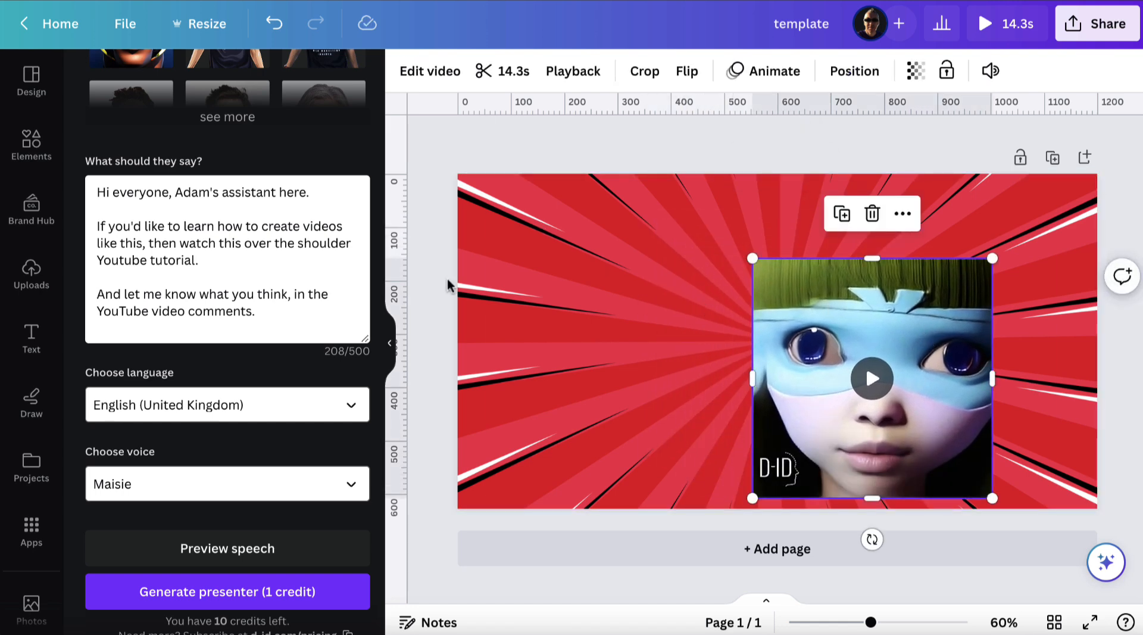
scroll(299, 217, "up", 3)
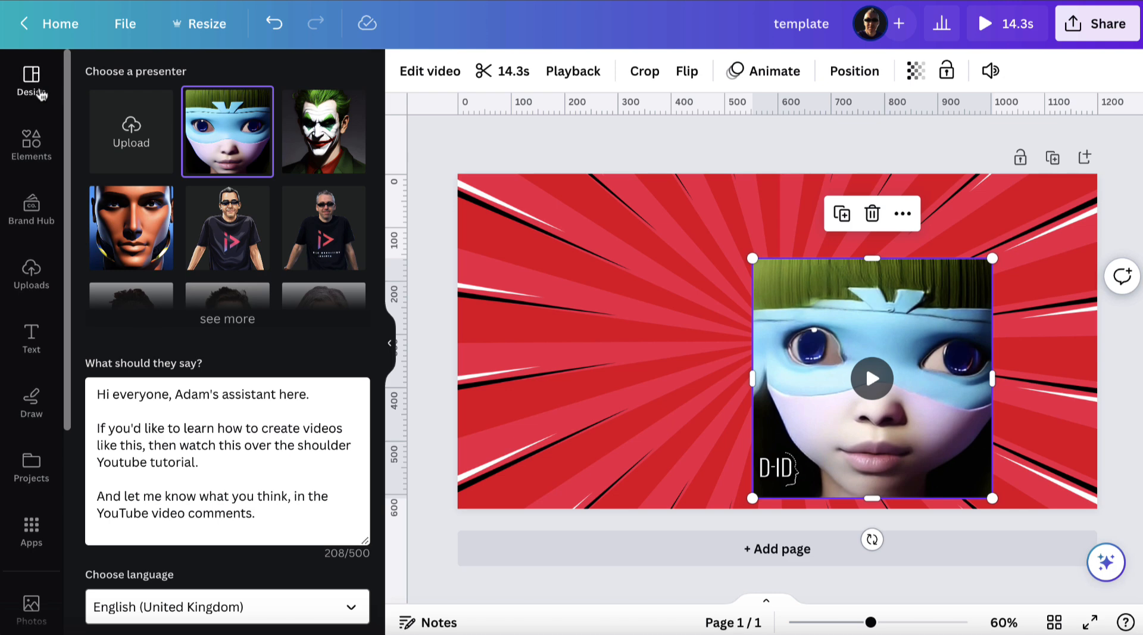
left_click(37, 153)
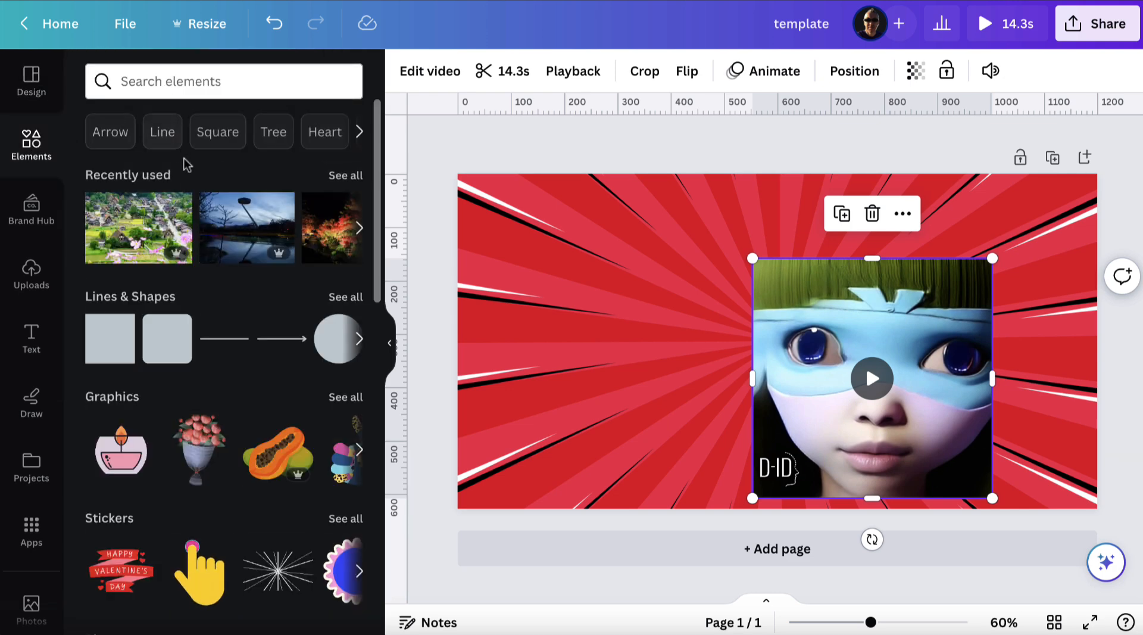
scroll(175, 377, "down", 10)
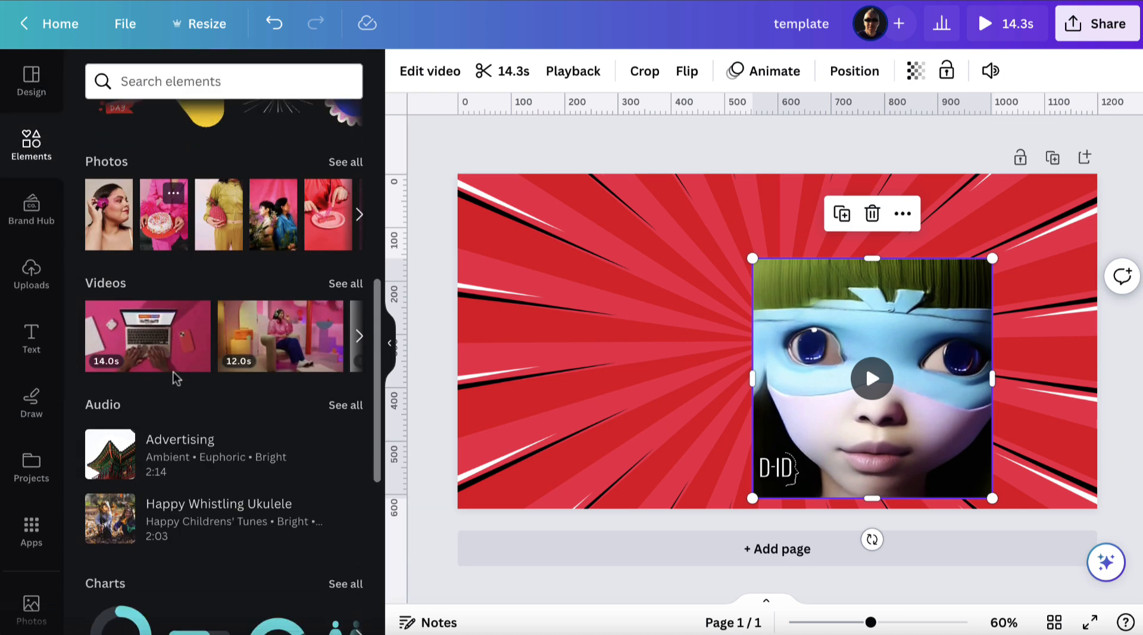
scroll(175, 378, "down", 5)
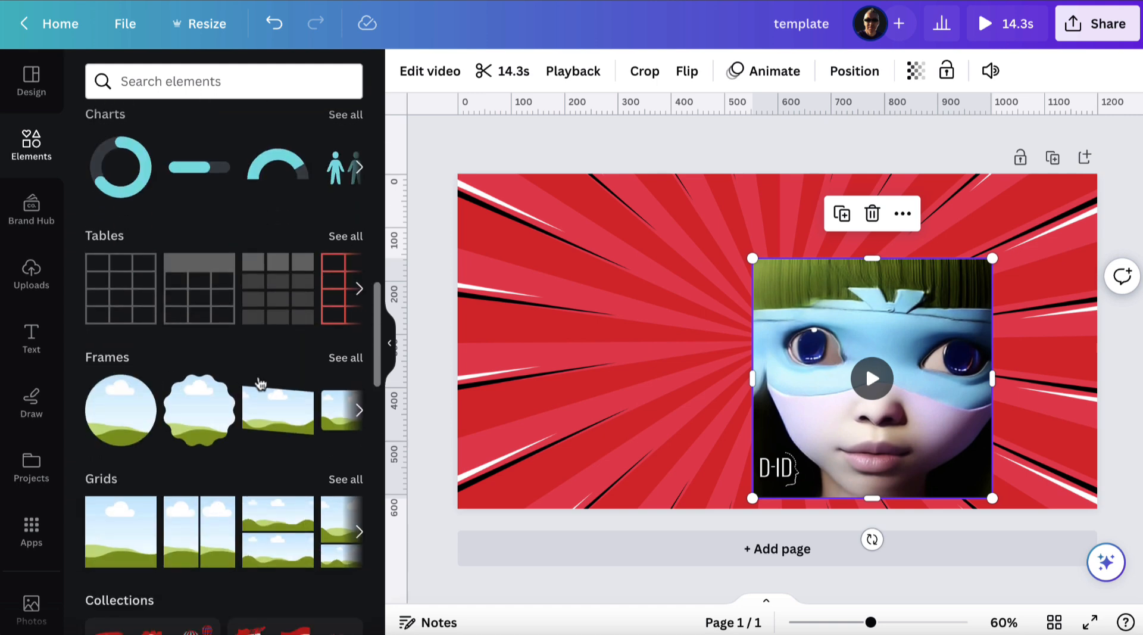
left_click(355, 358)
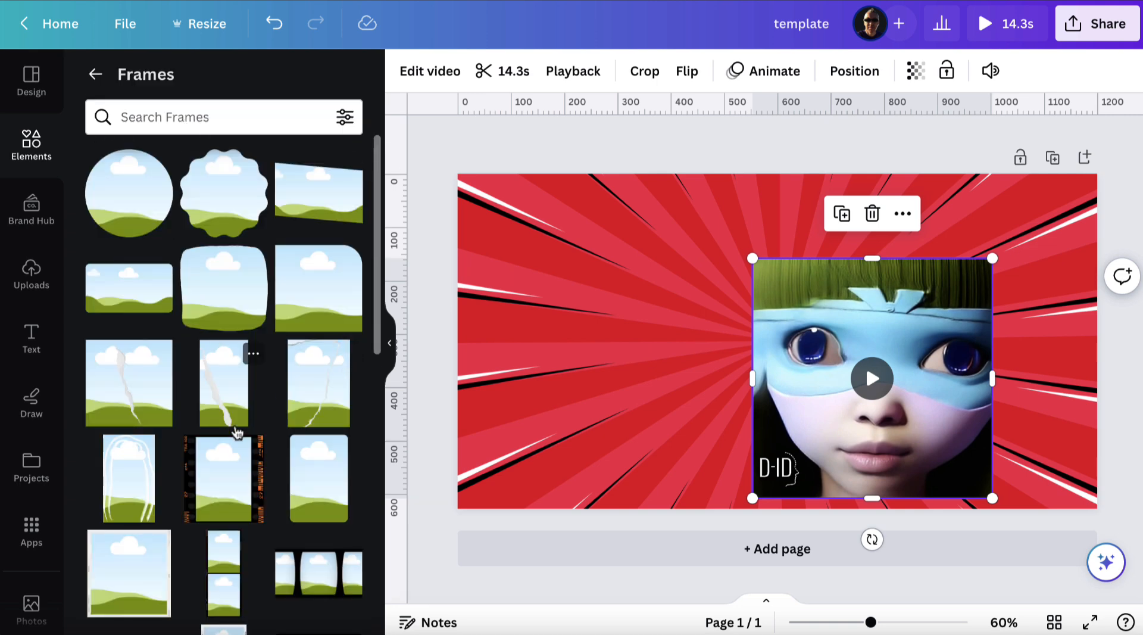
scroll(237, 432, "down", 2)
scroll(236, 428, "down", 8)
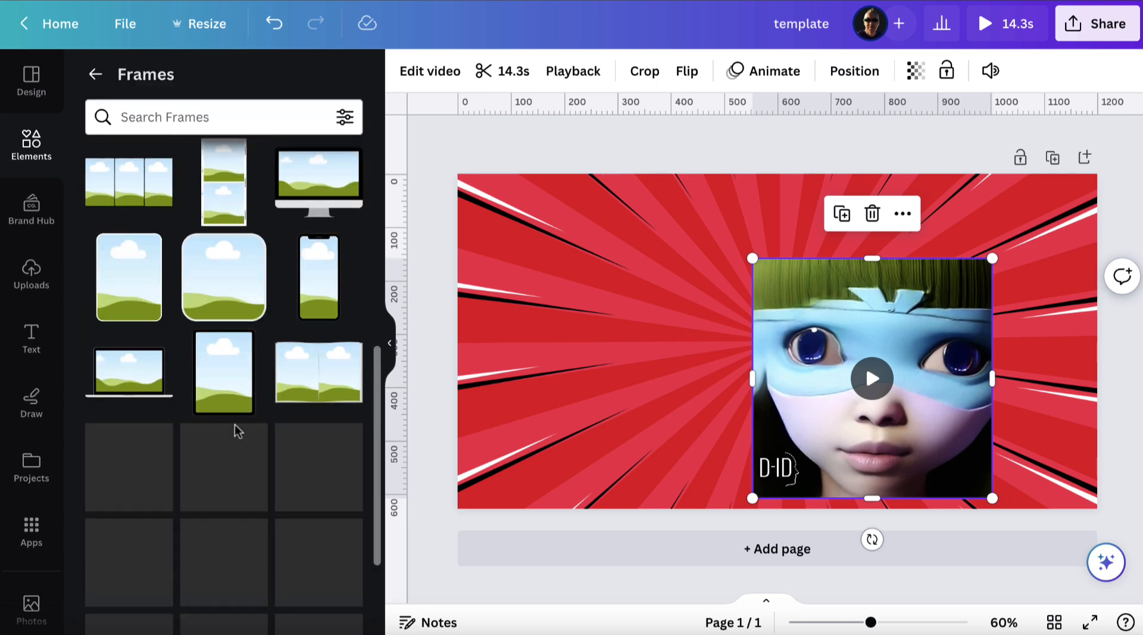
scroll(237, 430, "up", 6)
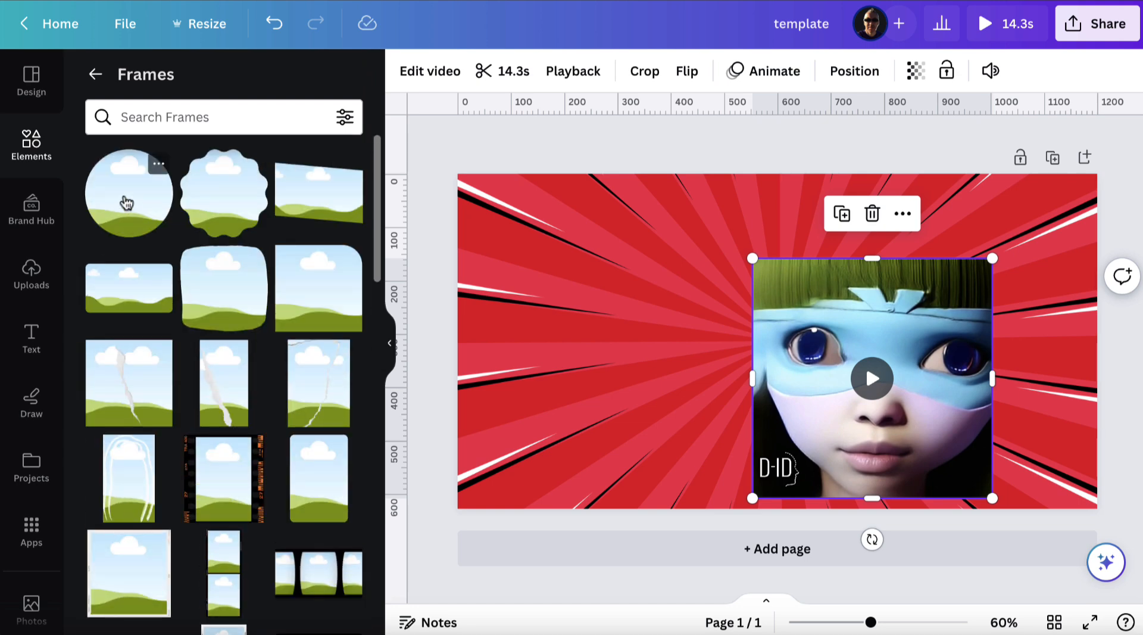
left_click(126, 203)
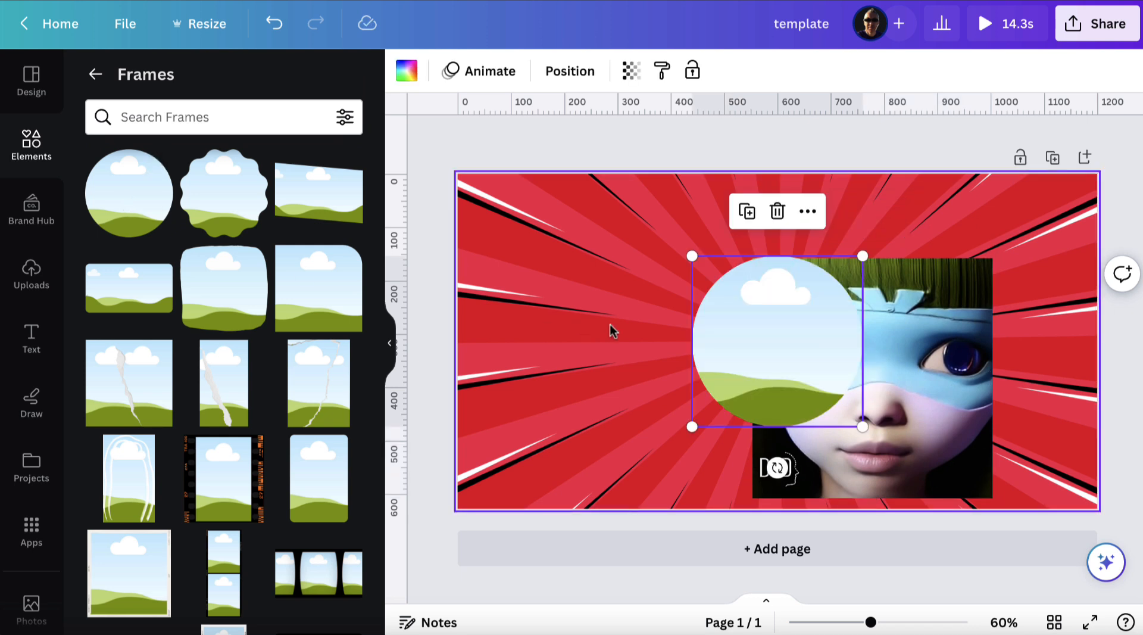
Step: Enlarge the circular frame to about 385 px on the page's left half and place the presenter video inside it
left_click_drag(752, 339, 602, 327)
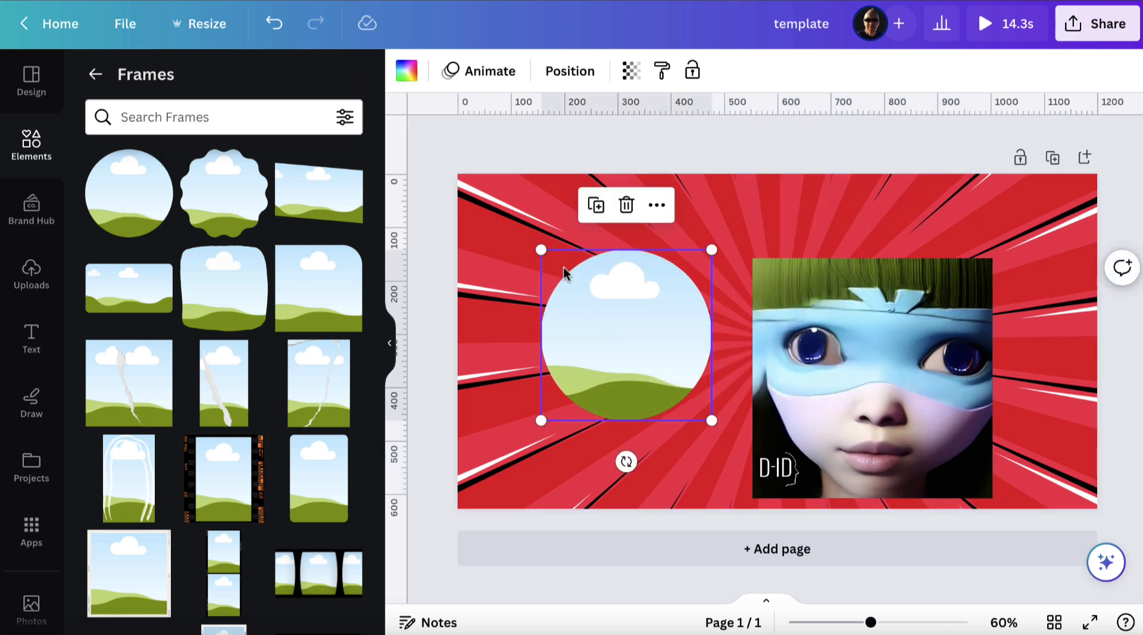
left_click_drag(541, 250, 506, 215)
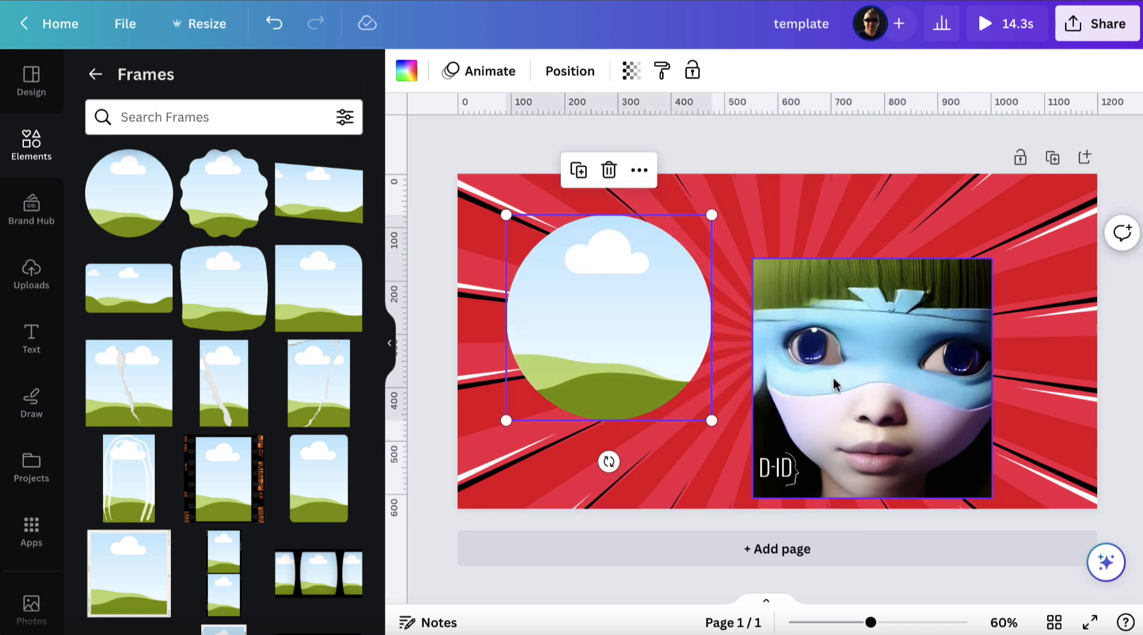
left_click(897, 365)
left_click_drag(897, 365, 647, 318)
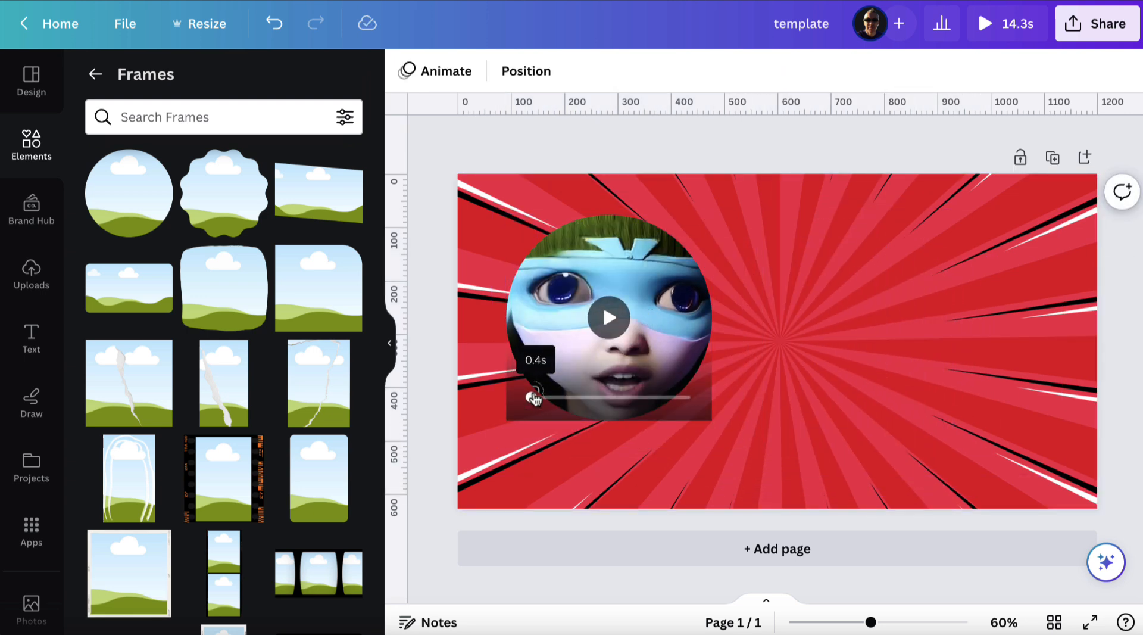
Step: Move the framed presenter video near the page's centre, preview its playback, and shrink it to about 305 px square
left_click_drag(650, 274, 806, 292)
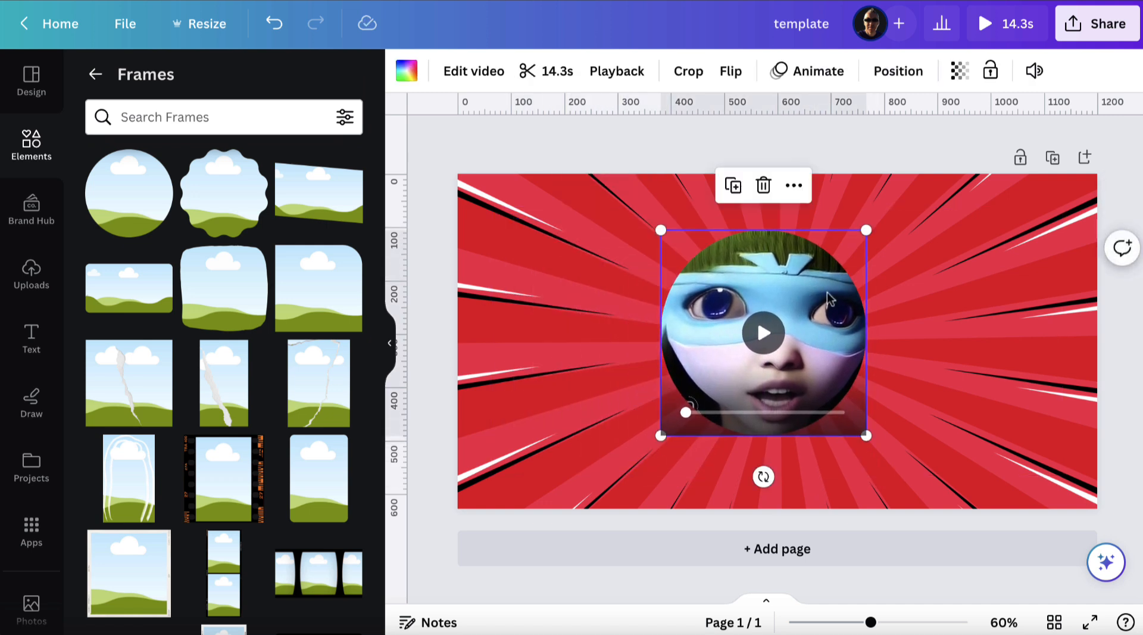
left_click(762, 337)
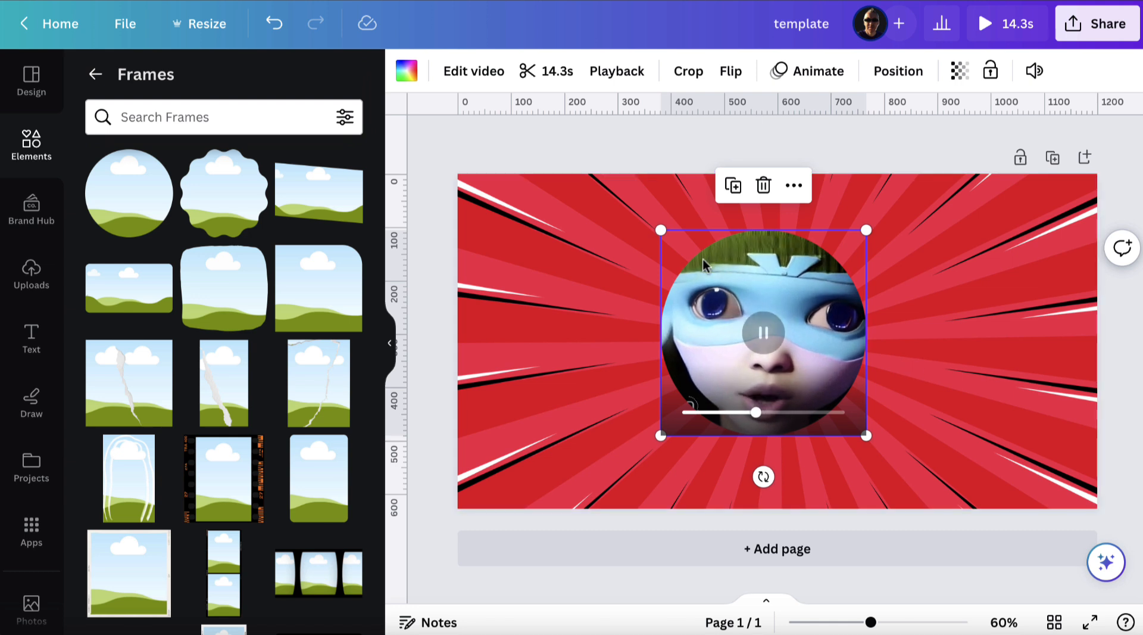
left_click(764, 333)
left_click_drag(660, 230, 724, 259)
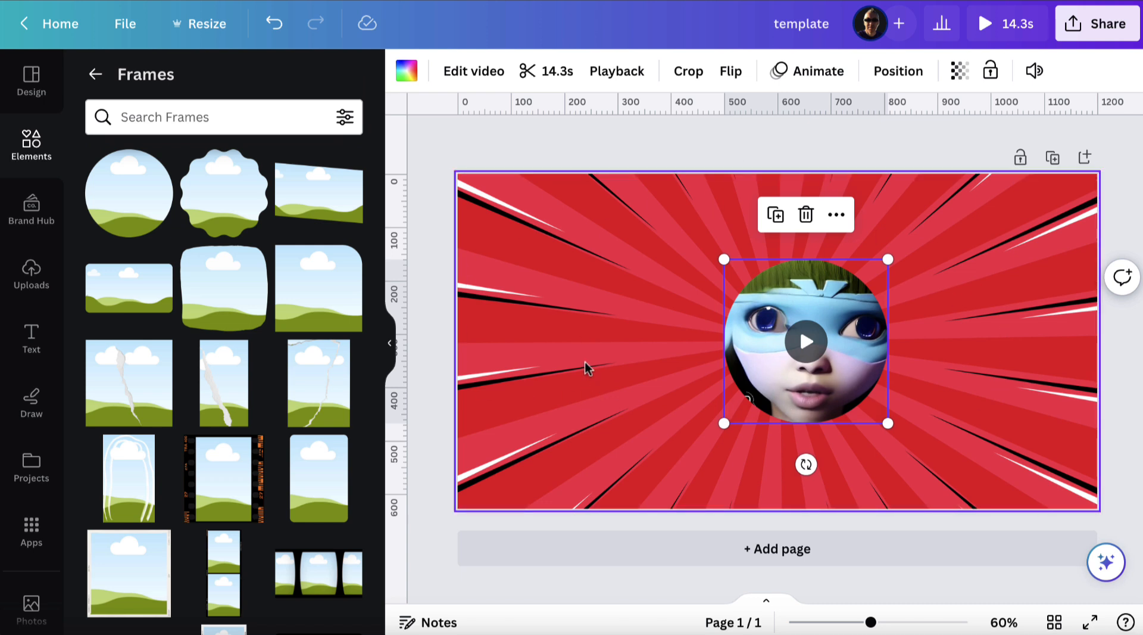
Step: Look through the element categories and search the elements for "retro"
left_click(95, 75)
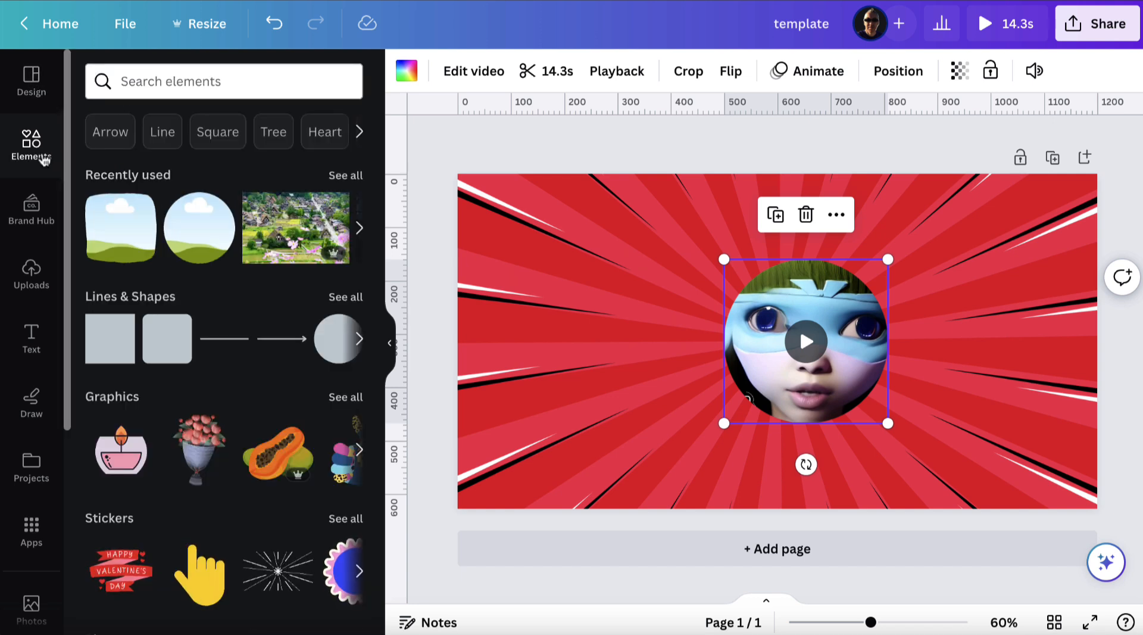
scroll(140, 191, "down", 3)
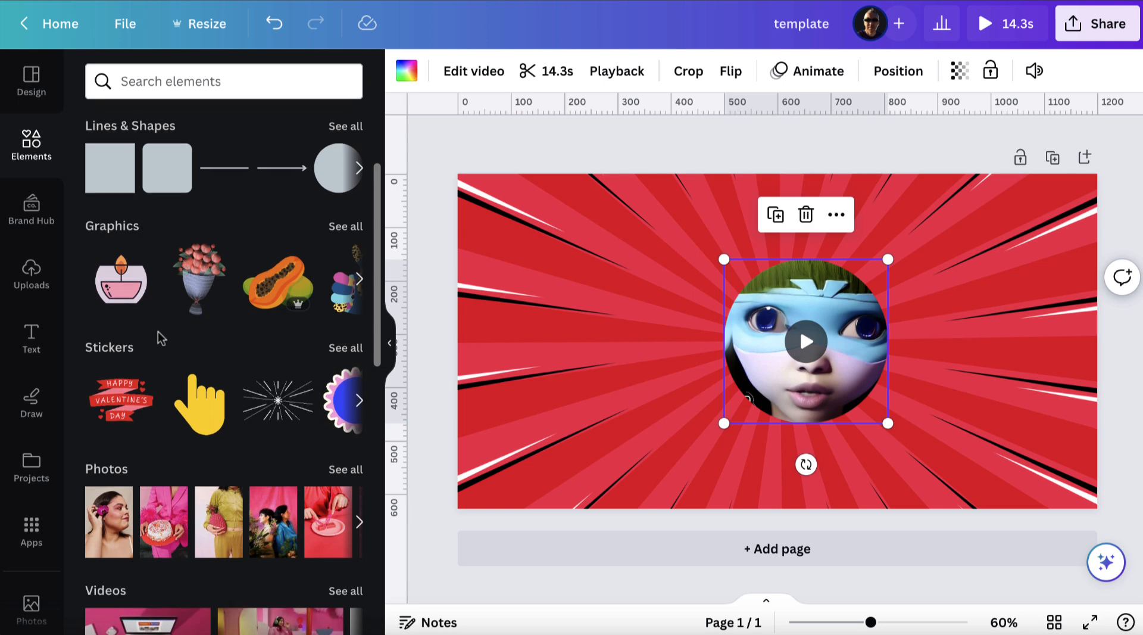
scroll(161, 338, "down", 9)
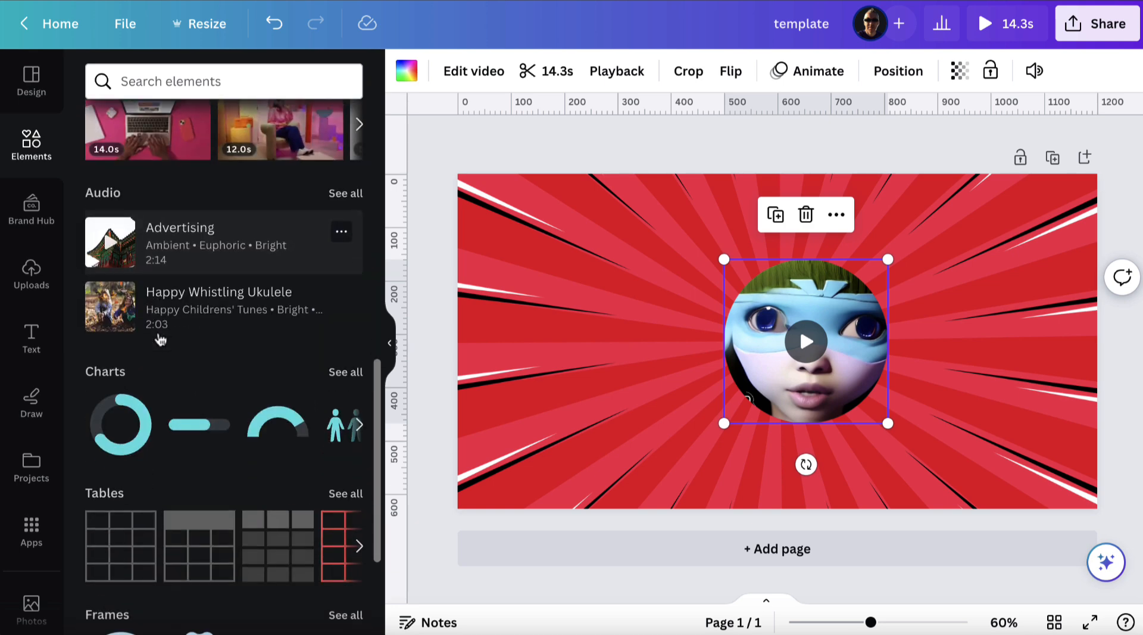
scroll(159, 340, "down", 11)
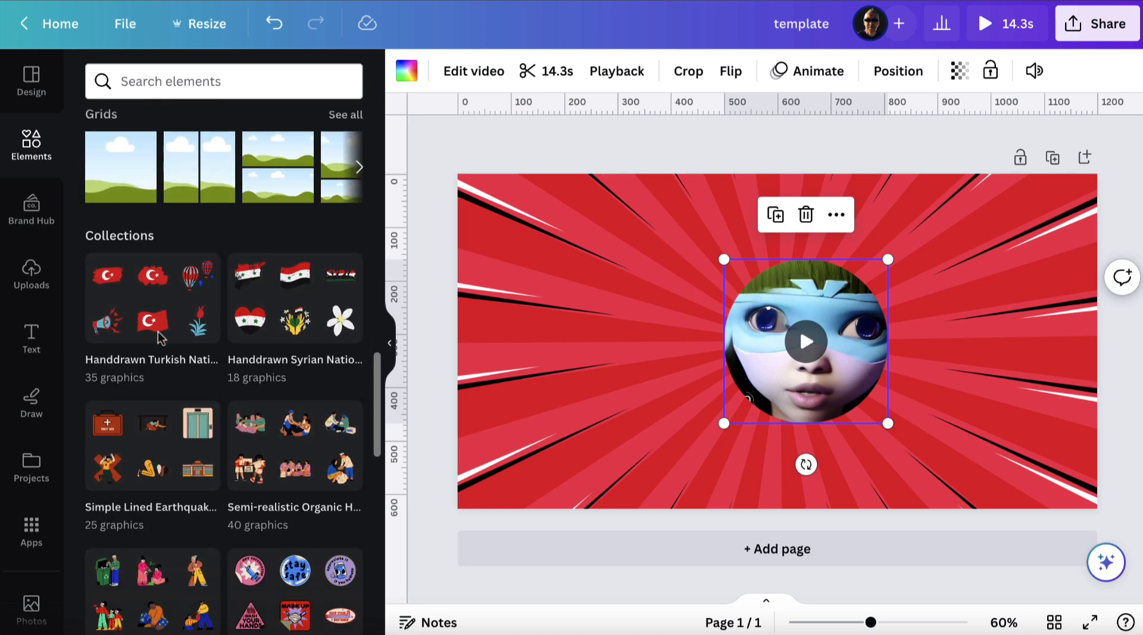
scroll(160, 338, "down", 4)
scroll(161, 338, "up", 20)
scroll(161, 339, "up", 4)
left_click(178, 80)
type("retro")
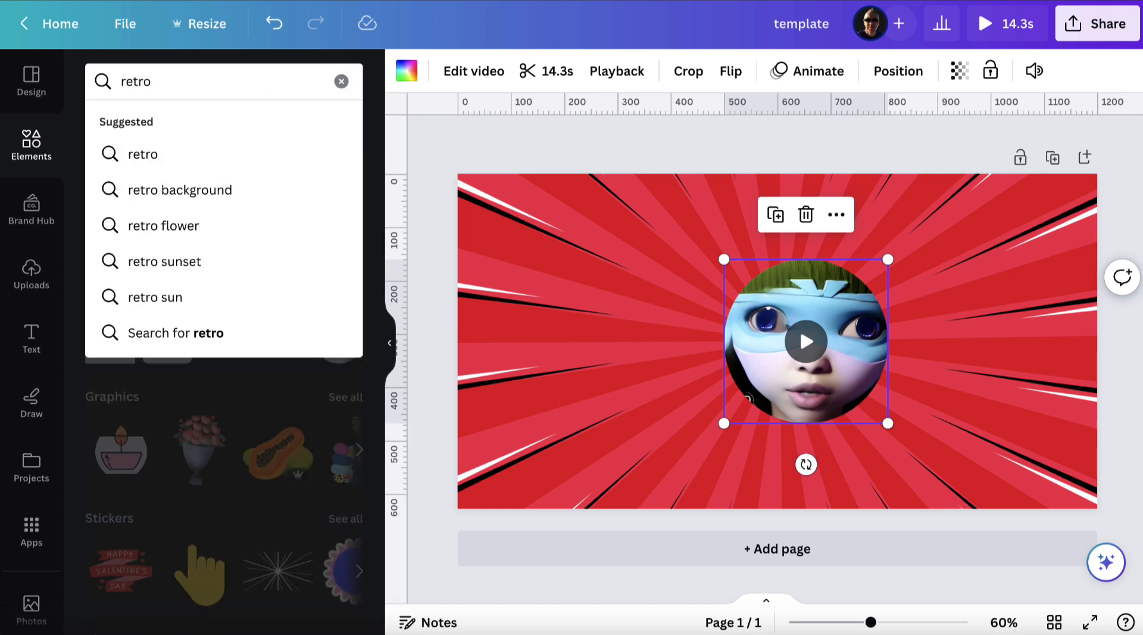
key("Return")
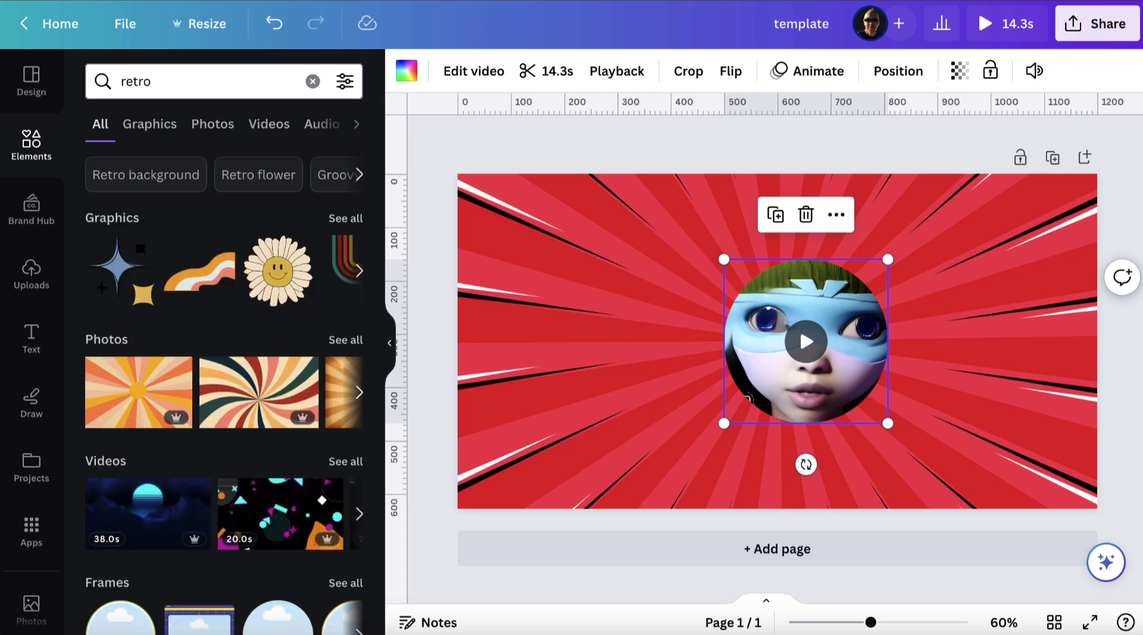
scroll(223, 331, "down", 3)
scroll(223, 331, "up", 2)
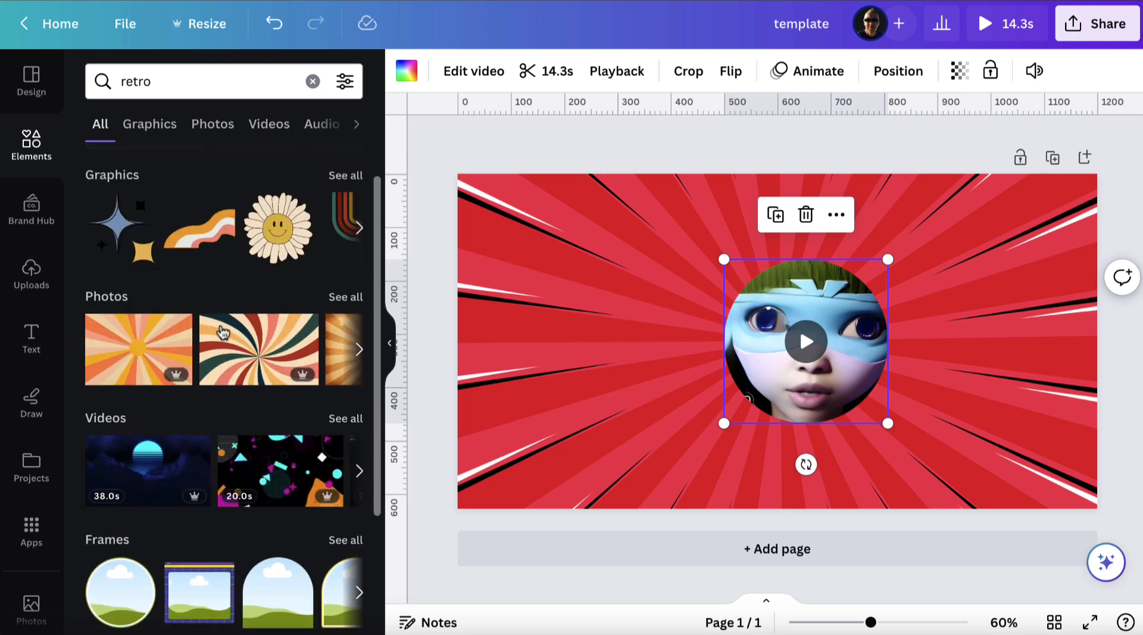
Step: Add the orange double-drop graphic from the retro graphics and place it about 130 px wide in the page's upper right corner
left_click(164, 133)
scroll(243, 390, "down", 6)
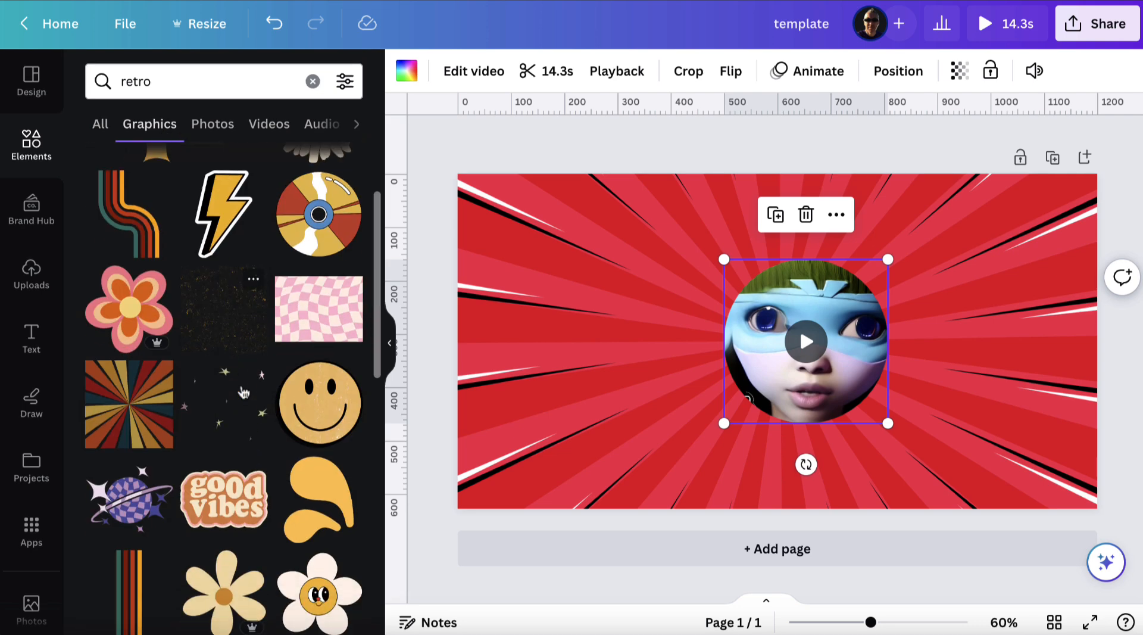
scroll(244, 391, "down", 2)
scroll(244, 390, "up", 3)
left_click(319, 313)
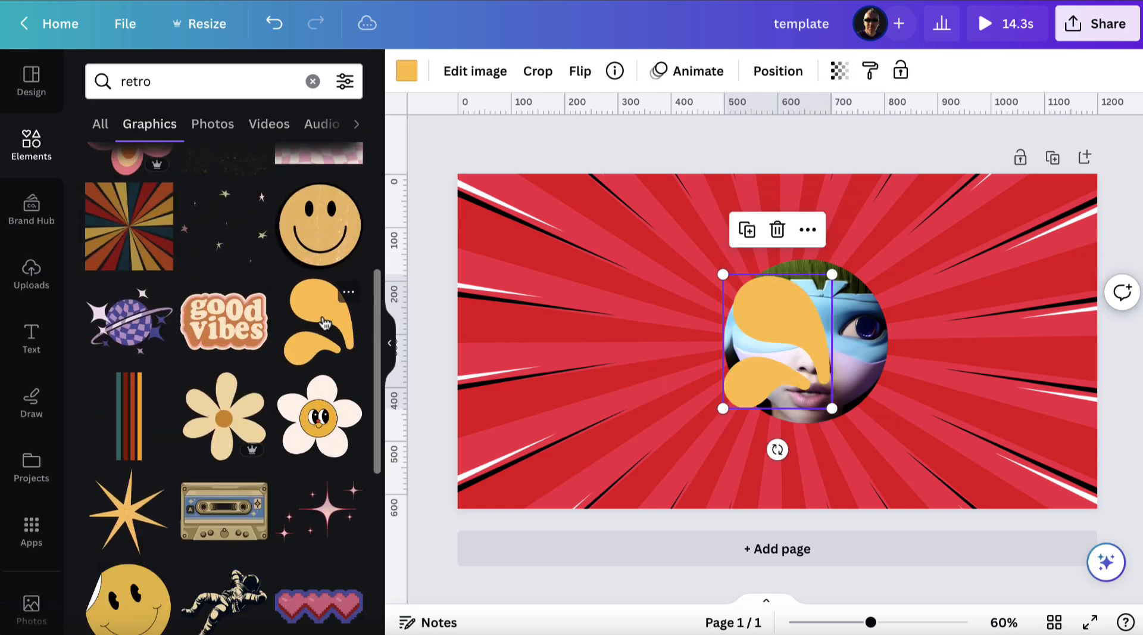
left_click_drag(782, 319, 997, 217)
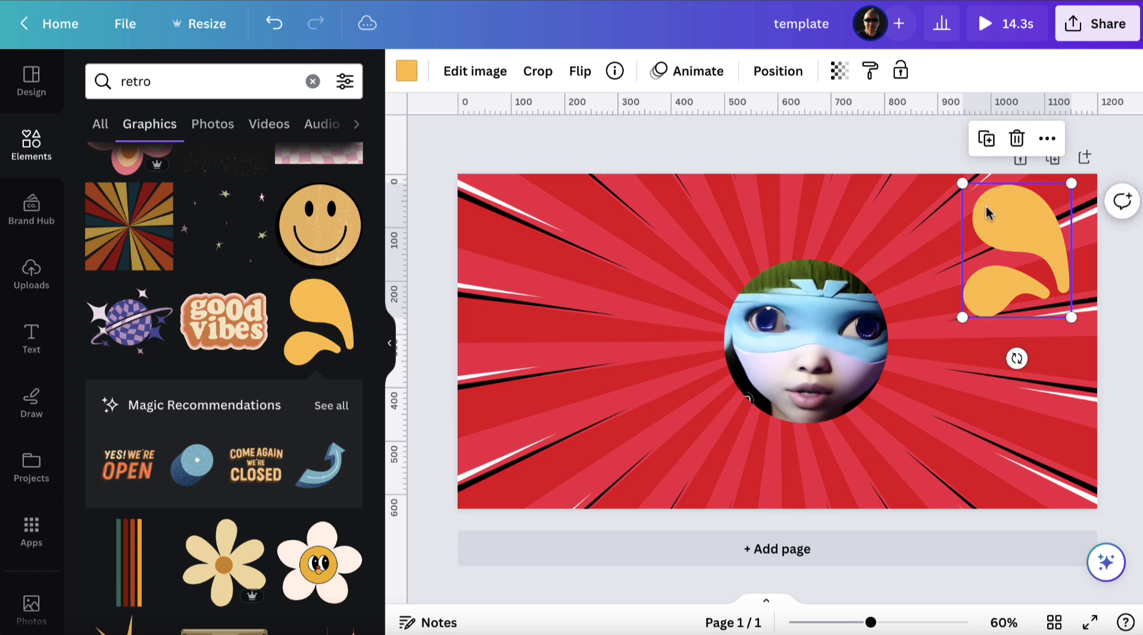
left_click_drag(962, 183, 1009, 224)
left_click_drag(1033, 262, 1026, 231)
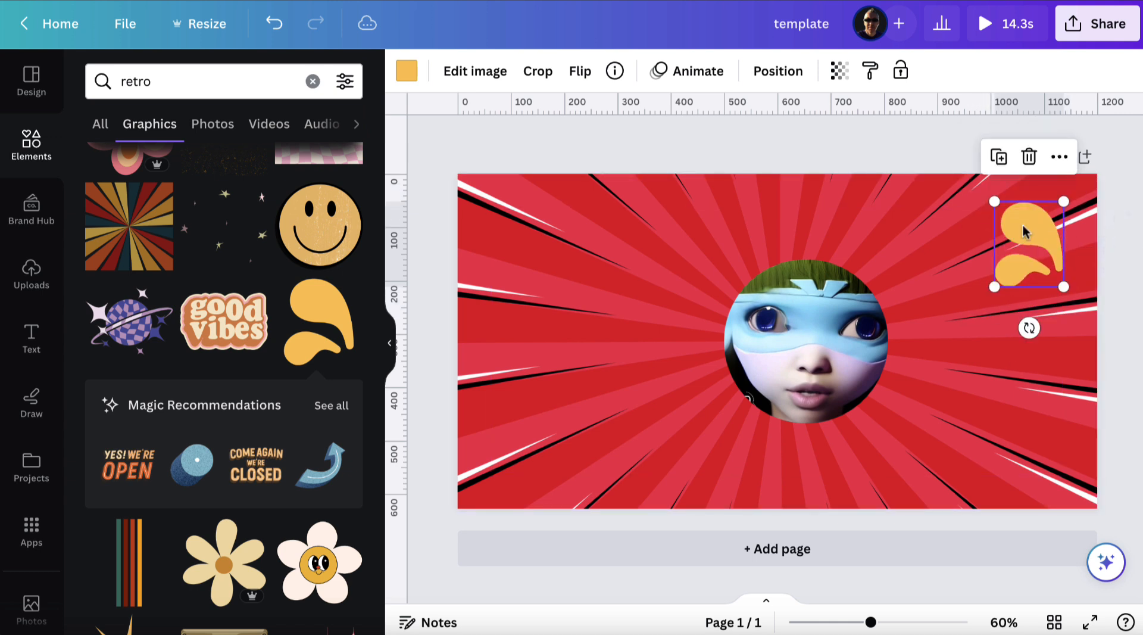
Step: Search the uploads for "logo" and place the red arrow logo about 120 px wide in the page's upper left corner
left_click(31, 274)
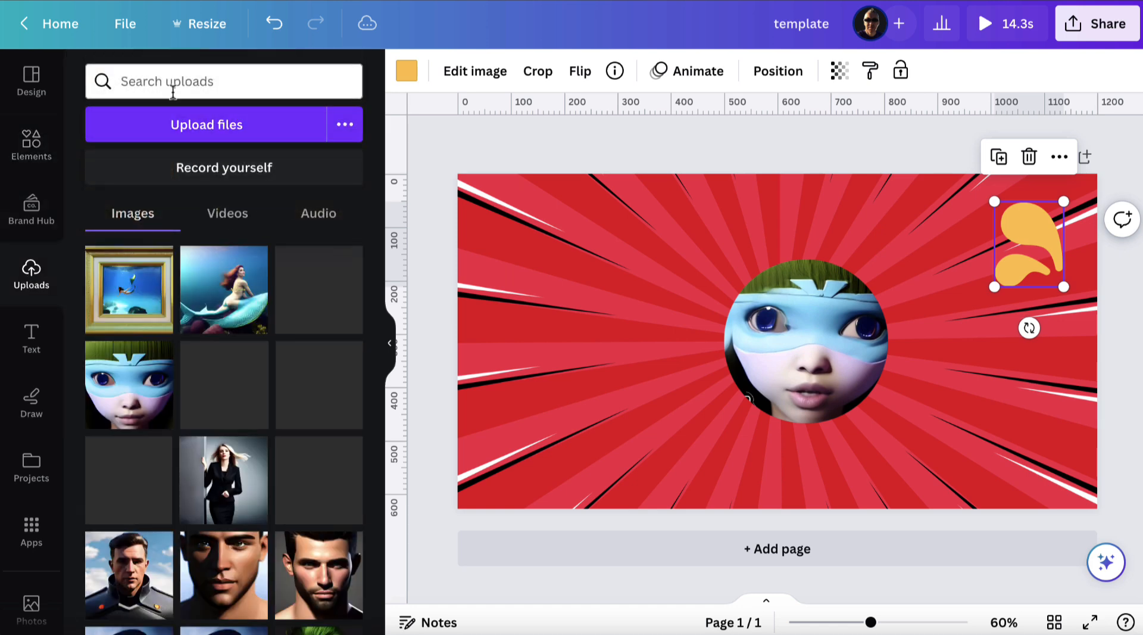
key("Return")
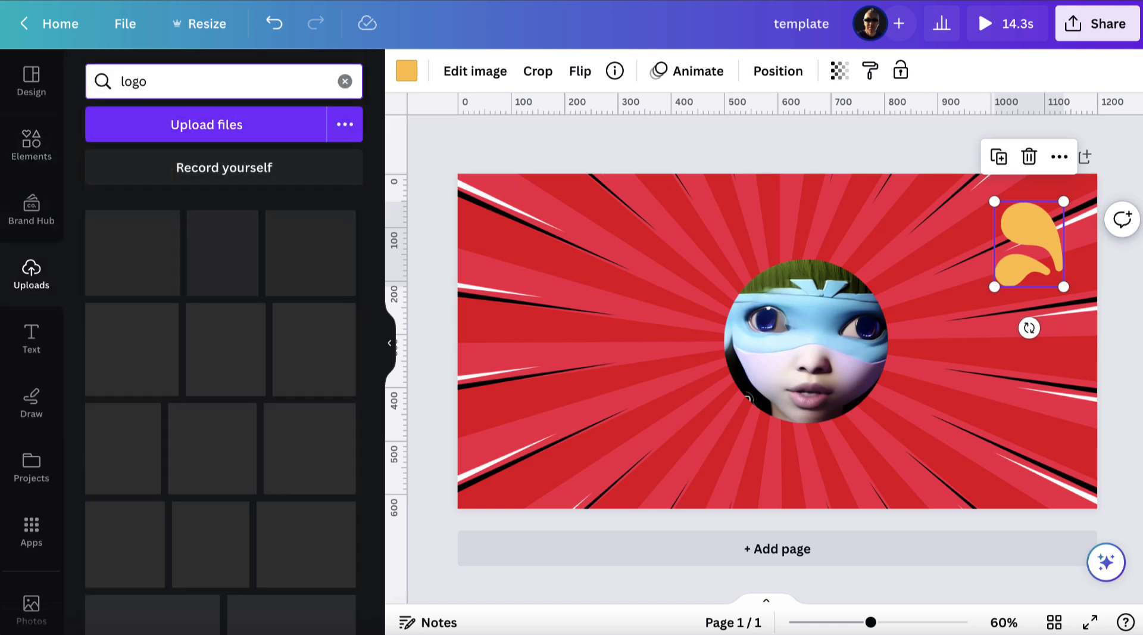
scroll(199, 452, "down", 10)
scroll(200, 453, "up", 3)
left_click_drag(111, 349, 500, 303)
left_click_drag(684, 440, 507, 271)
left_click_drag(494, 208, 516, 213)
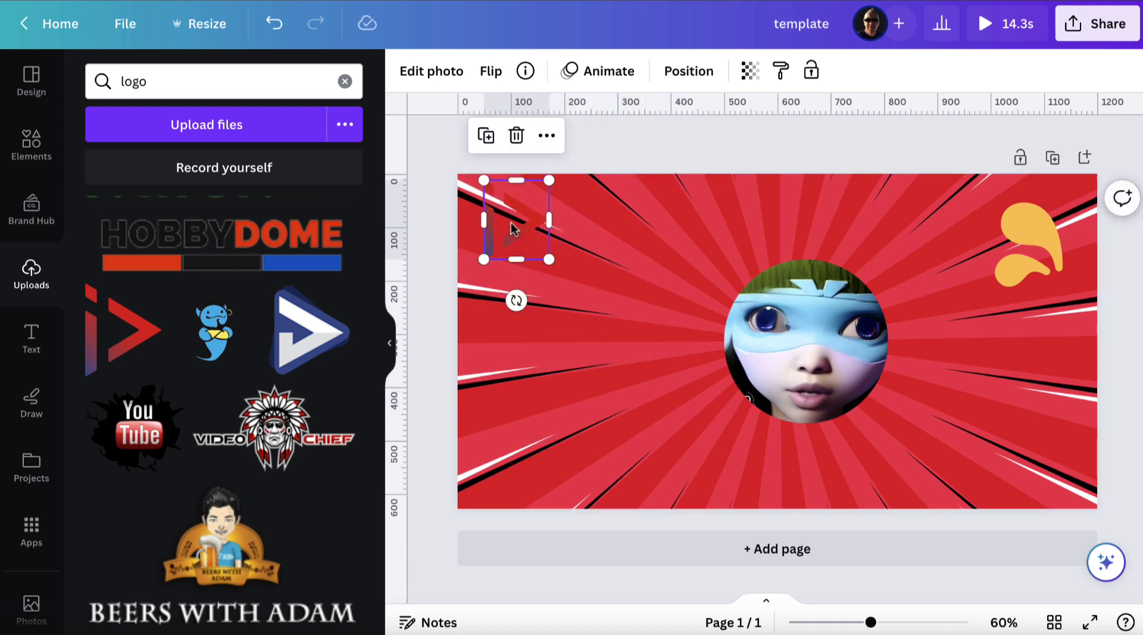
Step: Try the Latte filter and the Vinto filter on the arrow logo
left_click(445, 83)
left_click(338, 310)
scroll(234, 421, "down", 3)
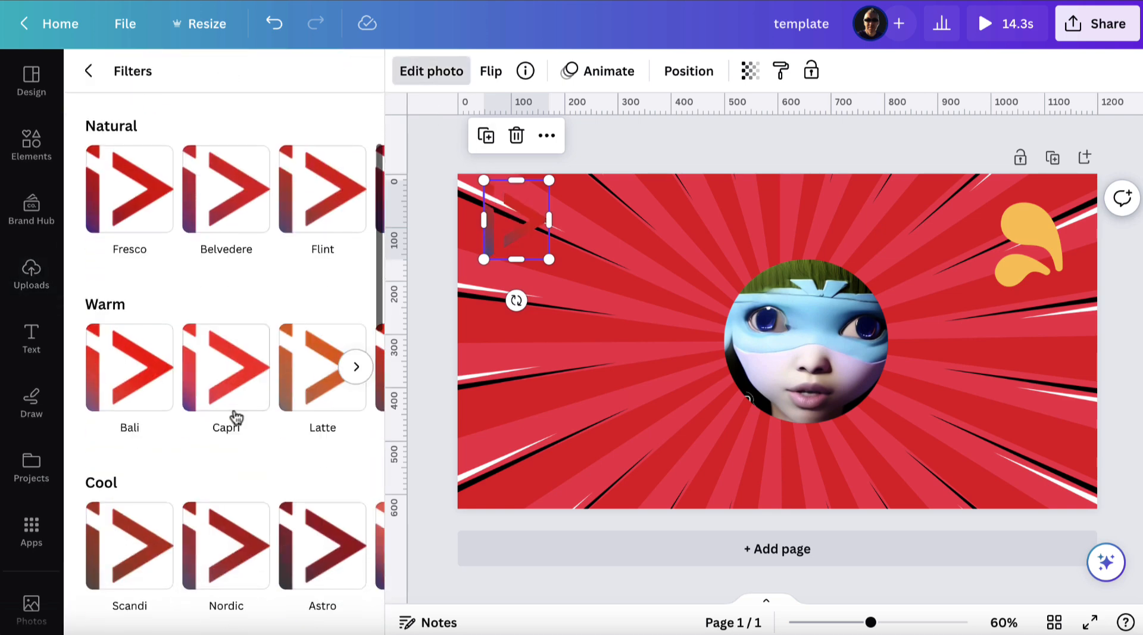
left_click(294, 389)
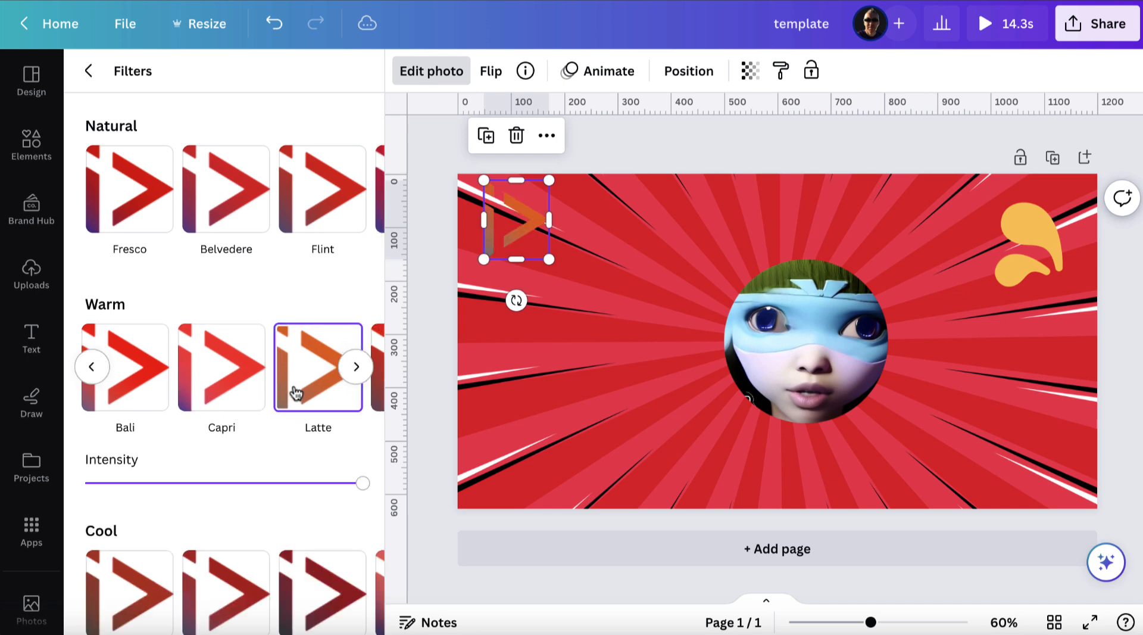
scroll(295, 393, "down", 6)
scroll(296, 392, "down", 5)
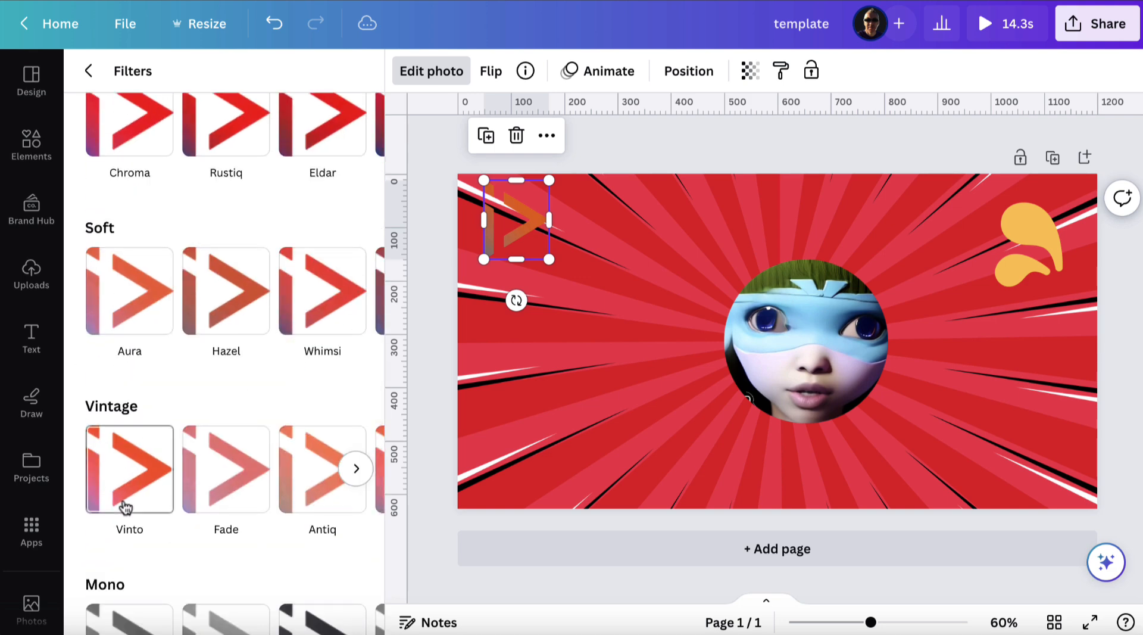
left_click(122, 497)
scroll(119, 491, "down", 5)
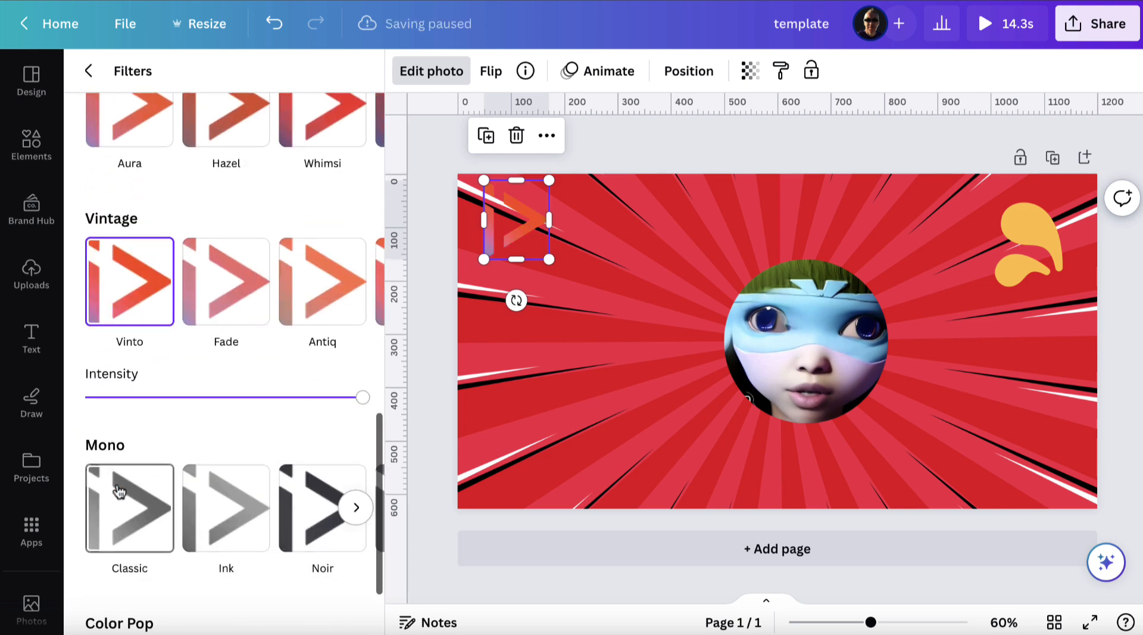
Step: Apply the Vintage filter Nostalg to the arrow logo and shift the logo slightly down and left
scroll(101, 489, "up", 2)
scroll(294, 379, "up", 4)
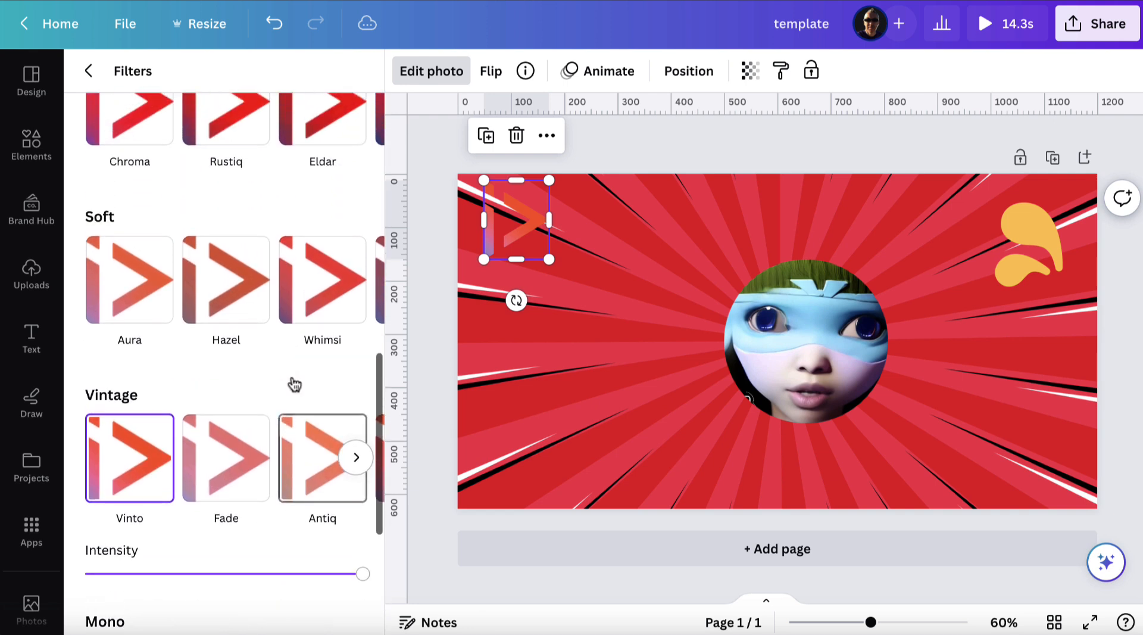
left_click(355, 458)
left_click(127, 471)
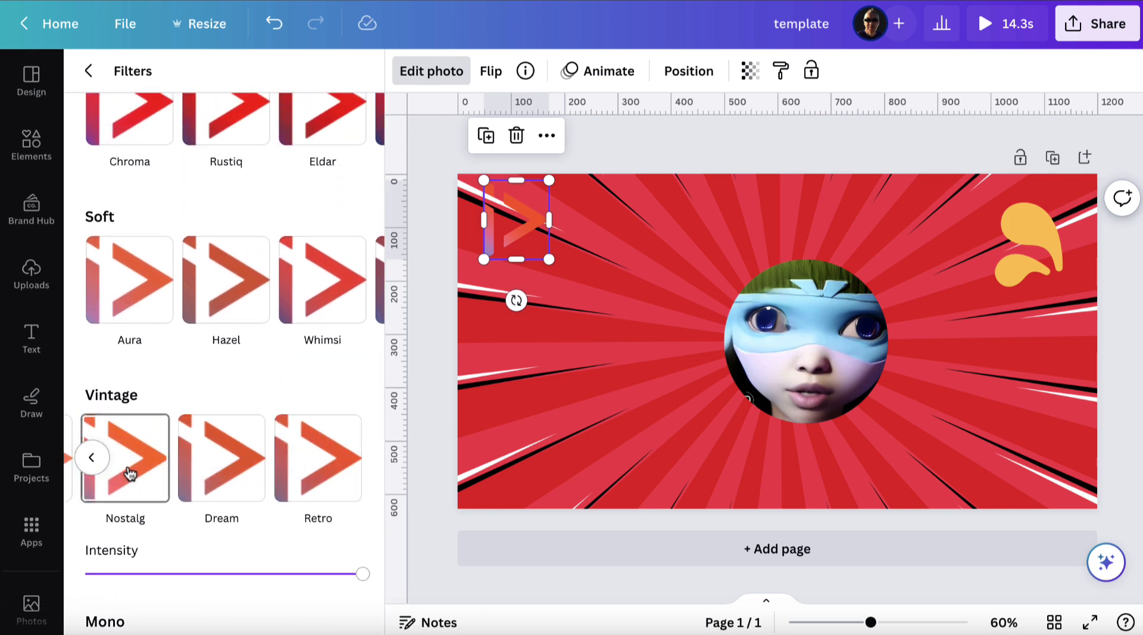
left_click(612, 398)
left_click_drag(505, 216, 500, 237)
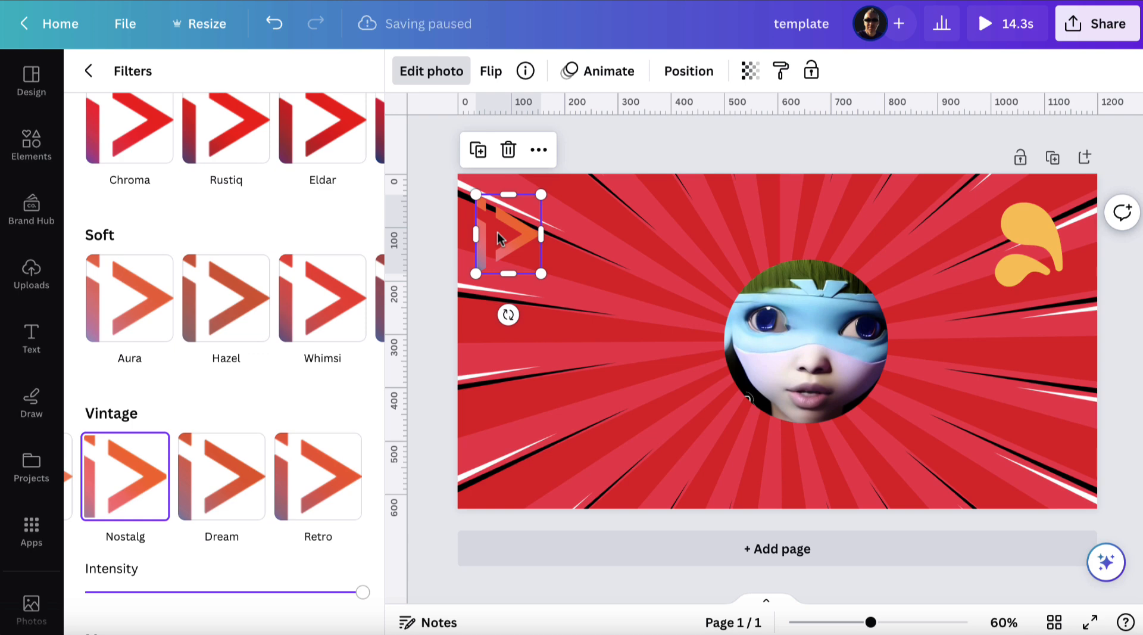
left_click(655, 279)
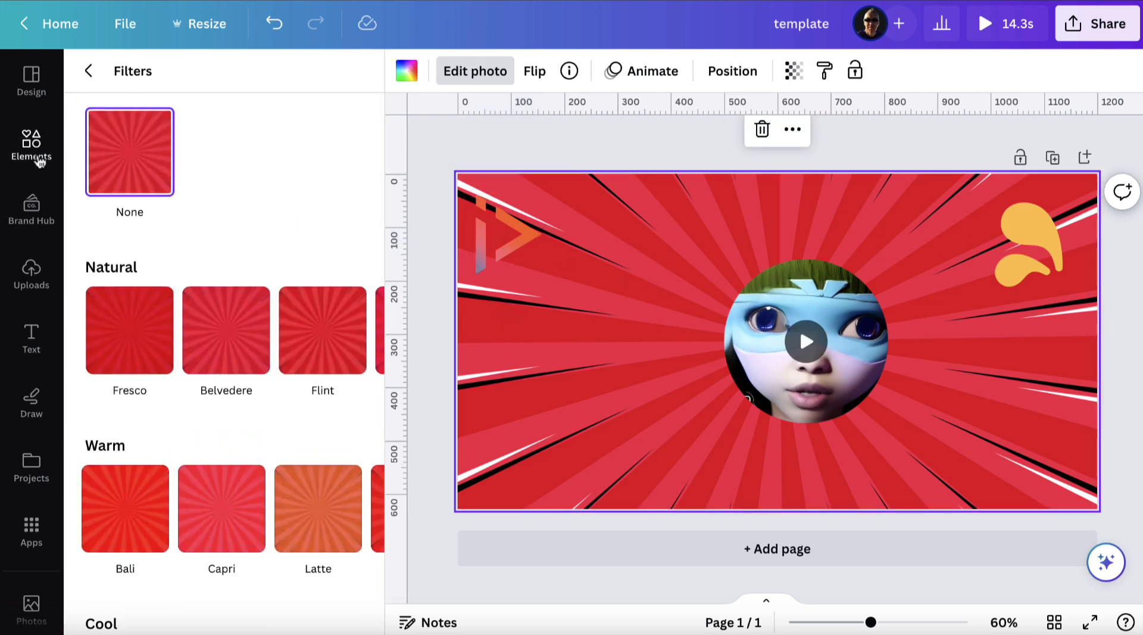
left_click(38, 161)
scroll(209, 286, "down", 2)
scroll(209, 285, "down", 1)
scroll(208, 284, "up", 3)
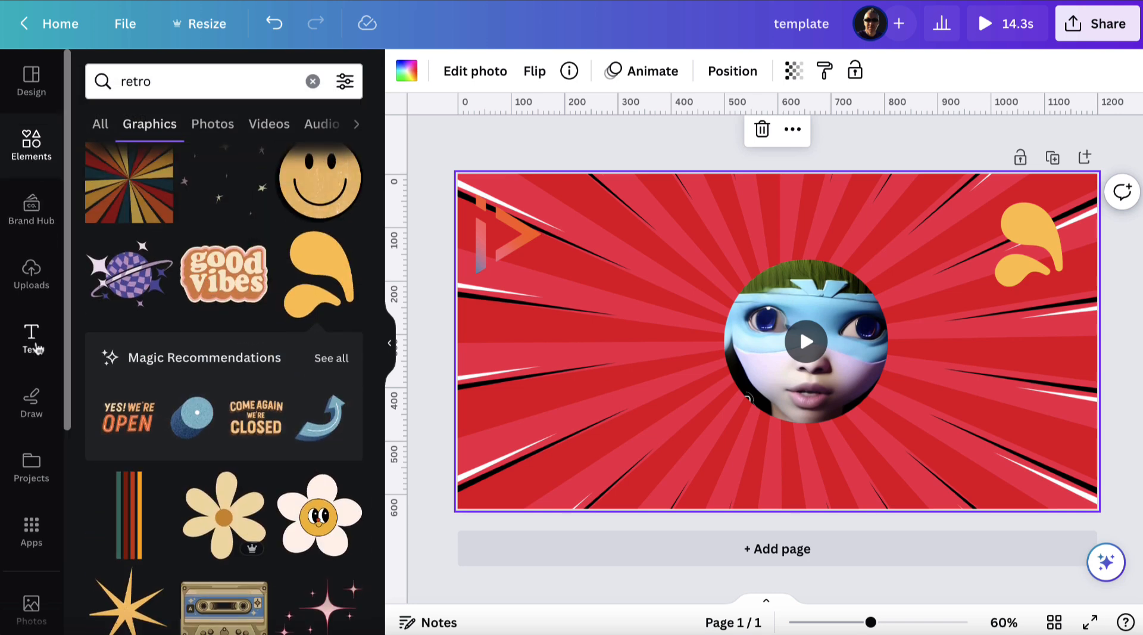
Step: With the text styles open, delete the orange double-drop graphic and move the framed presenter video to the exact centre of the page
left_click(37, 348)
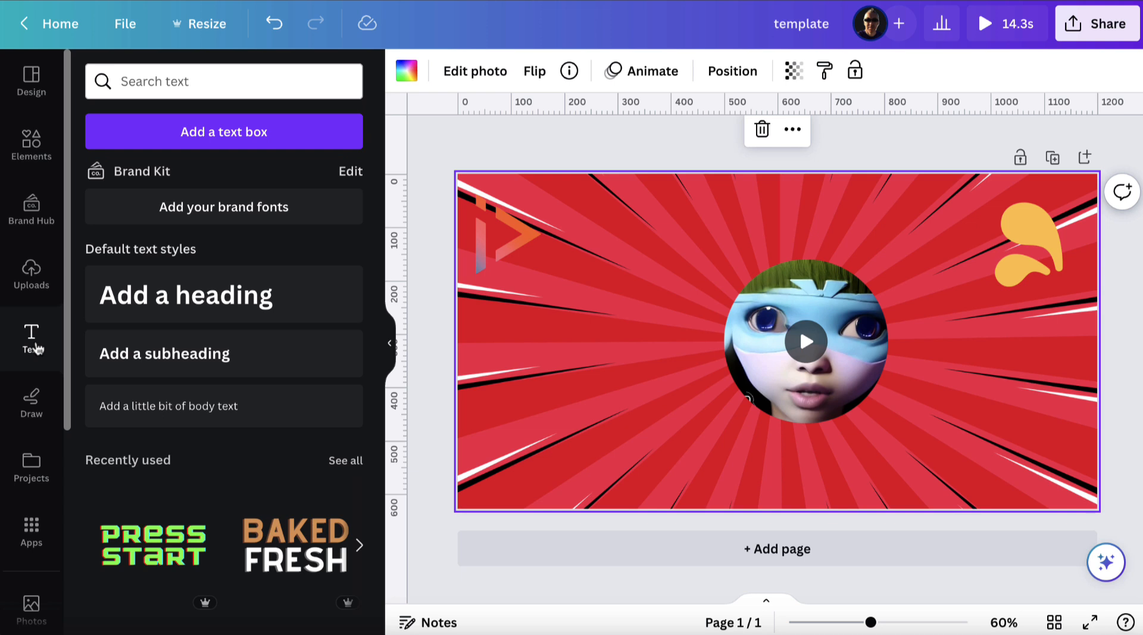
left_click(1034, 244)
key("Delete")
left_click_drag(748, 344, 720, 324)
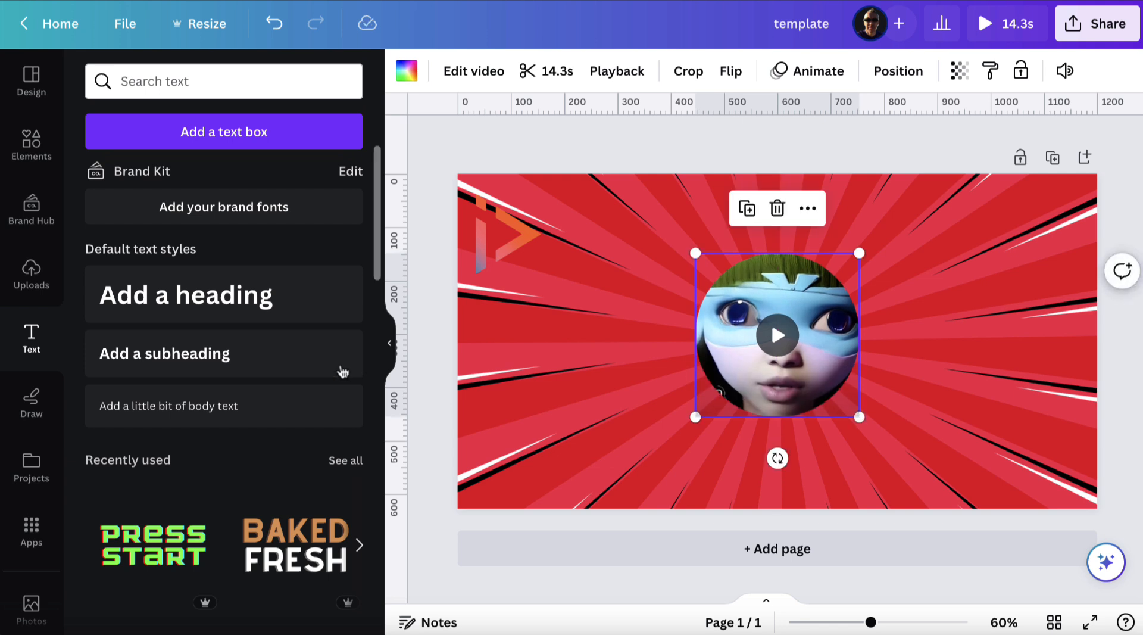
Step: Add a heading reading "Ai Avatars" above the framed presenter video
left_click(259, 301)
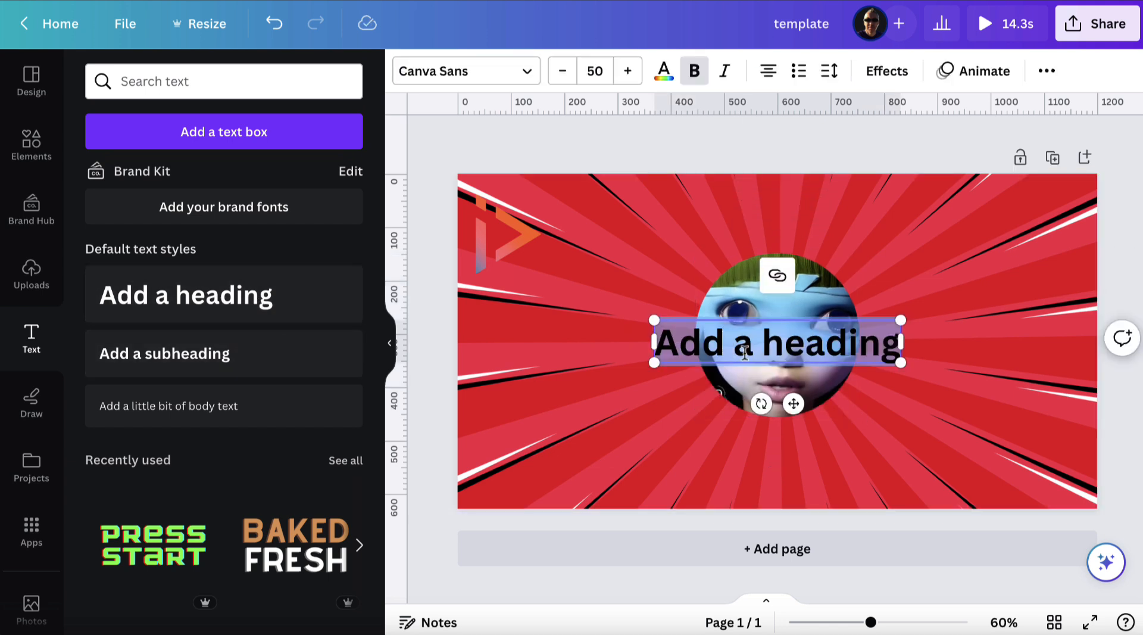
left_click(628, 437)
left_click_drag(675, 359, 681, 229)
double_click(717, 218)
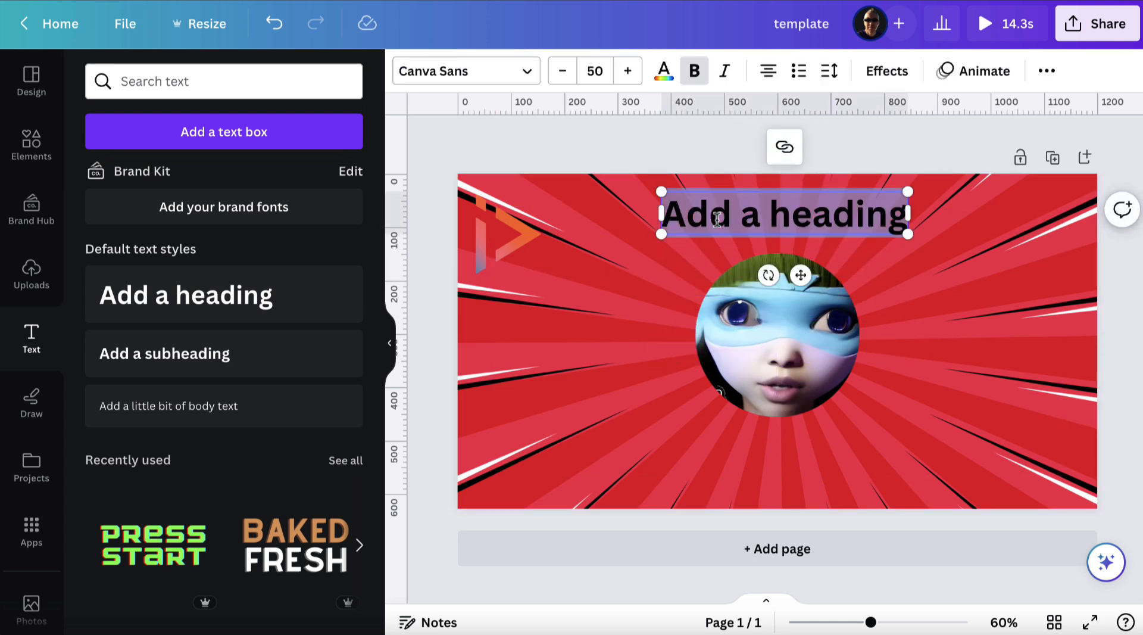
type("Ai")
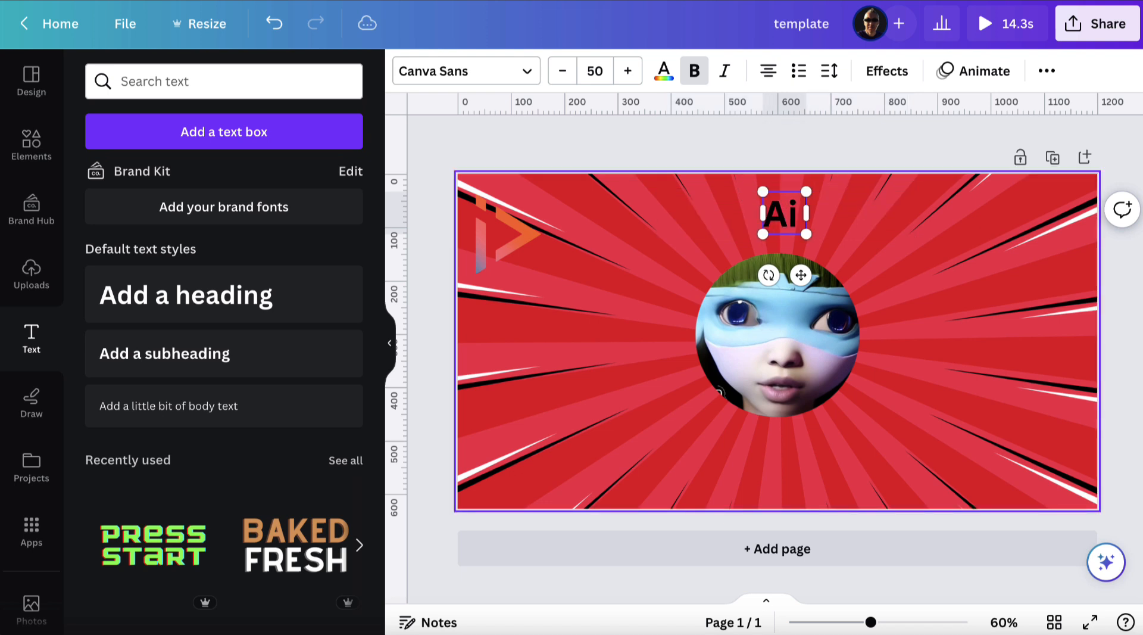
type(" Avatars")
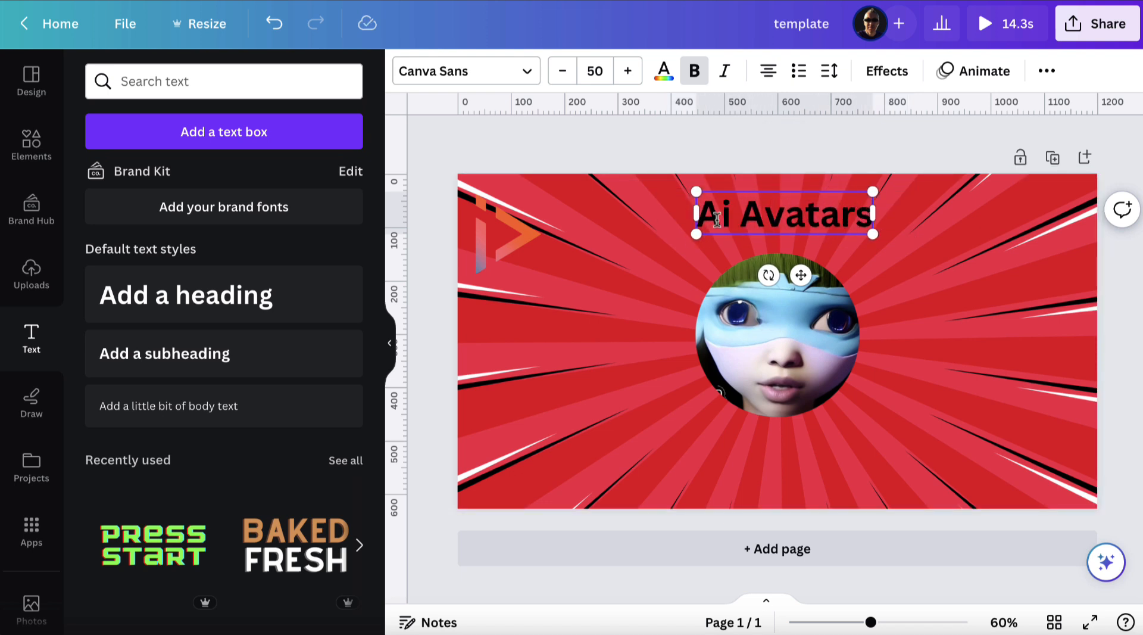
Step: Set the heading's font to Bangers and widen its text box leftward to about 455 px
left_click(449, 73)
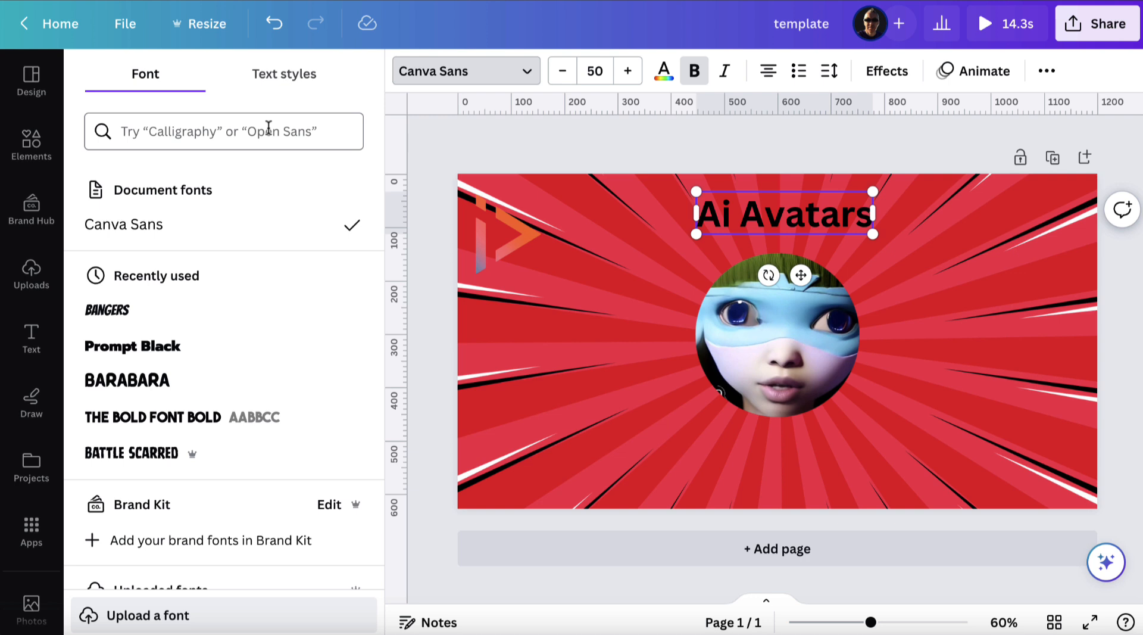
left_click(191, 308)
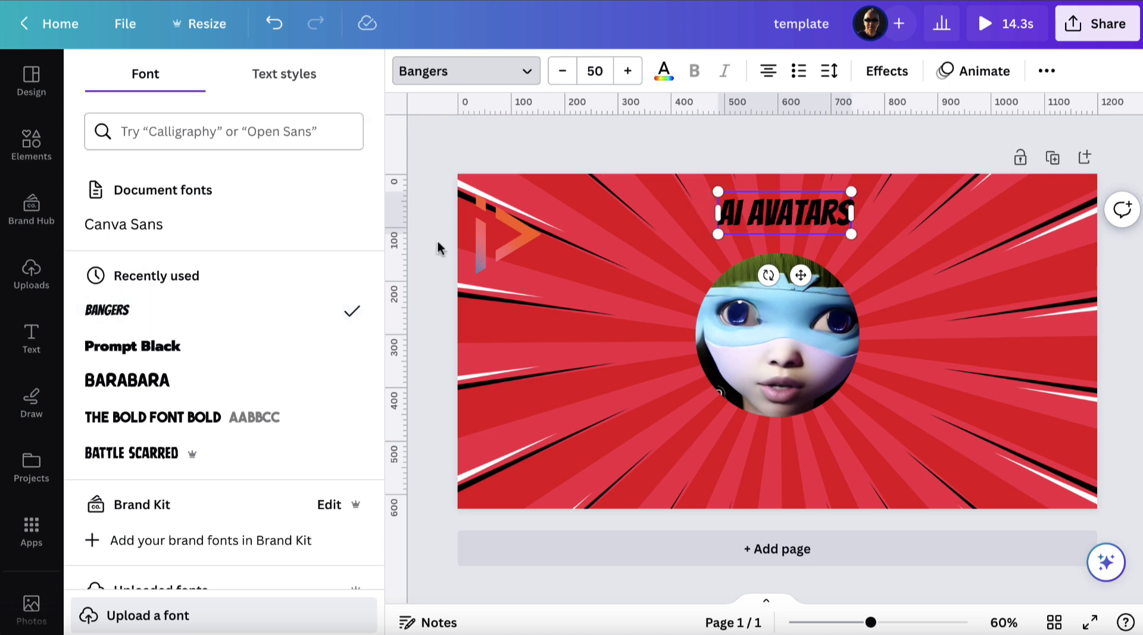
left_click_drag(718, 213, 608, 213)
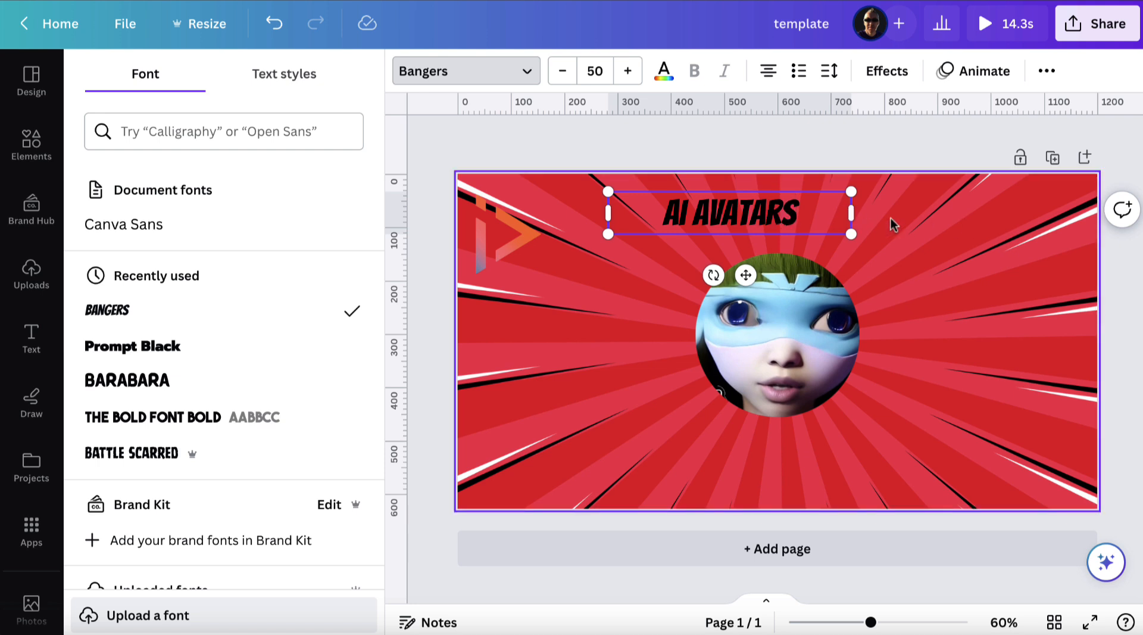
Step: Widen the heading's text box rightward to about 635 px and set its font size to 89
left_click_drag(851, 212, 947, 215)
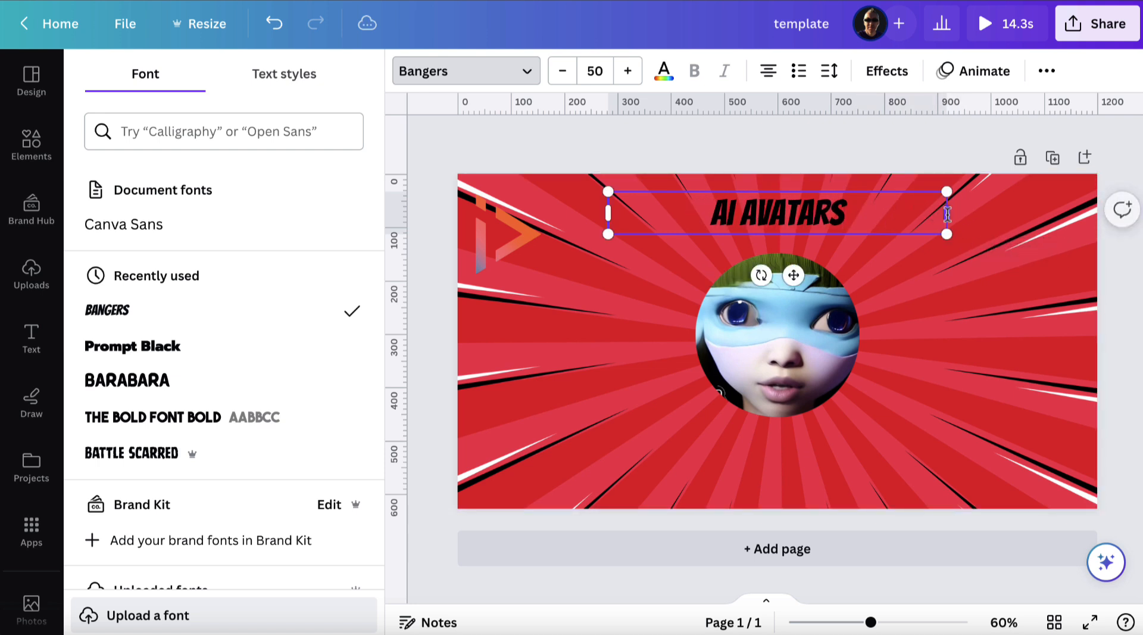
left_click_drag(623, 79, 628, 73)
left_click(949, 420)
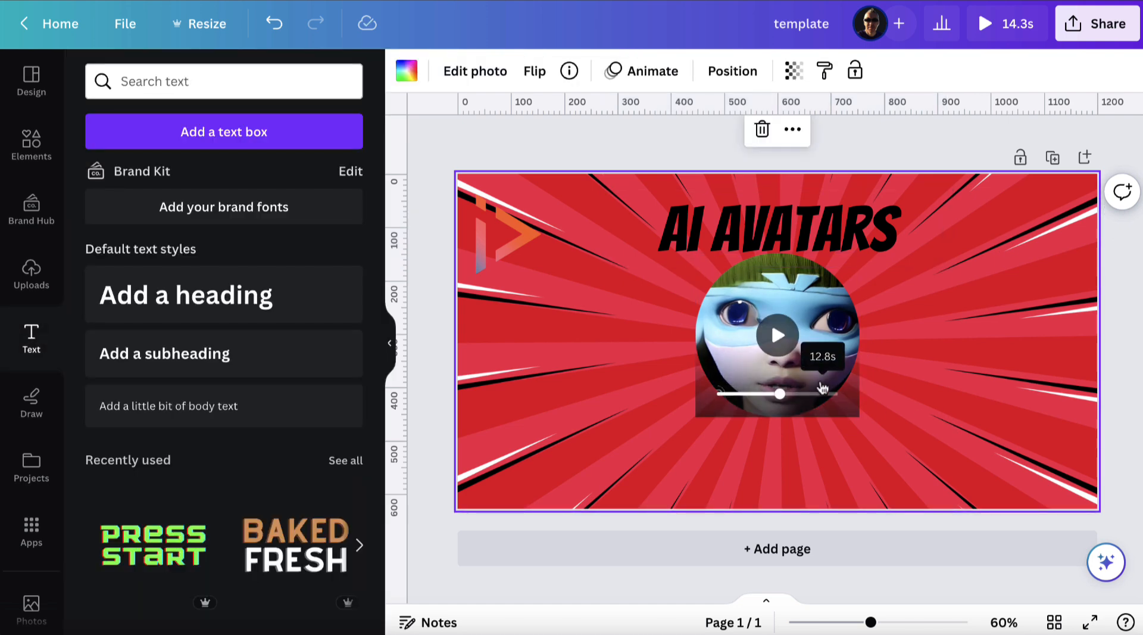
Step: Skip the presenter video to a point near its end and move its circular frame down, clear of the heading
left_click(824, 392)
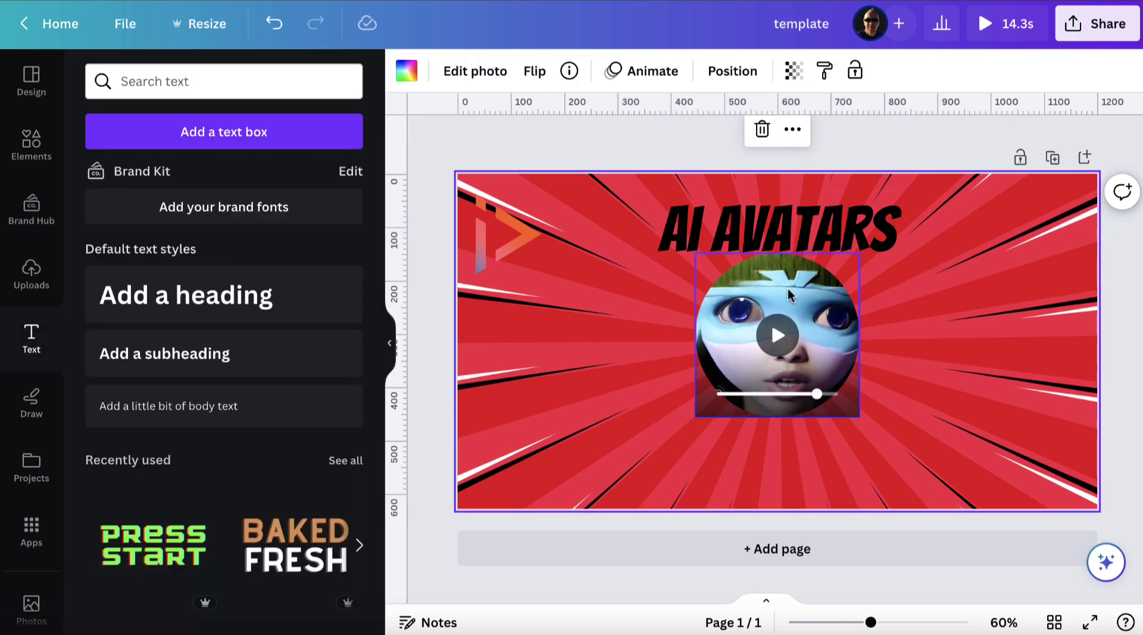
left_click_drag(789, 294, 788, 328)
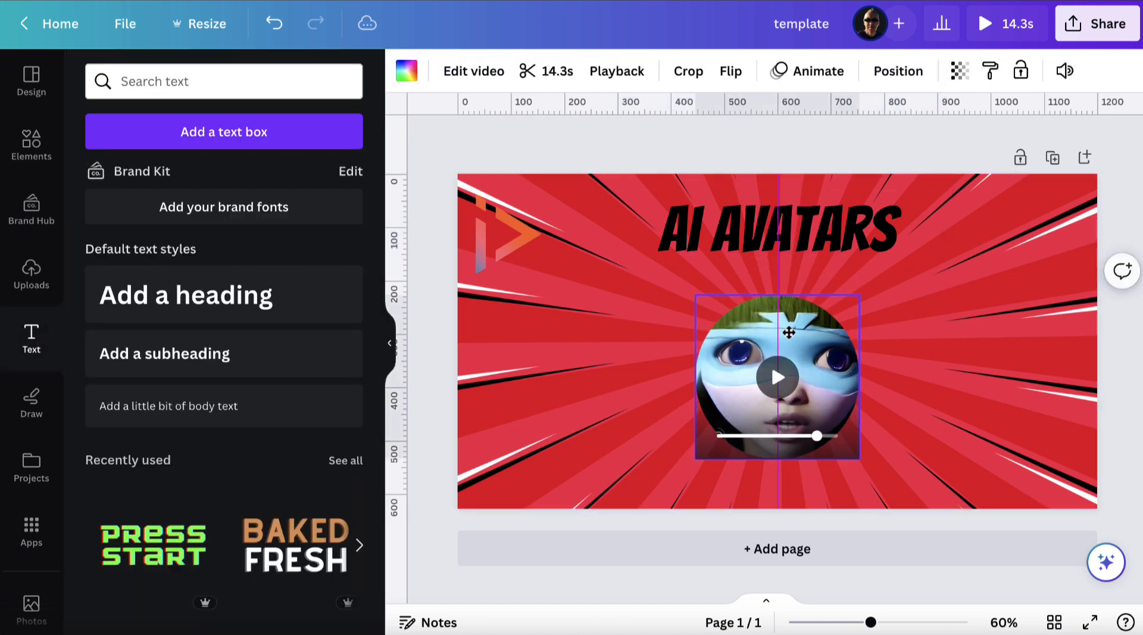
Step: Compare the Lift, Hollow and Splice effects on the "Ai Avatars" heading and apply the Shadow effect
left_click(865, 223)
left_click(887, 71)
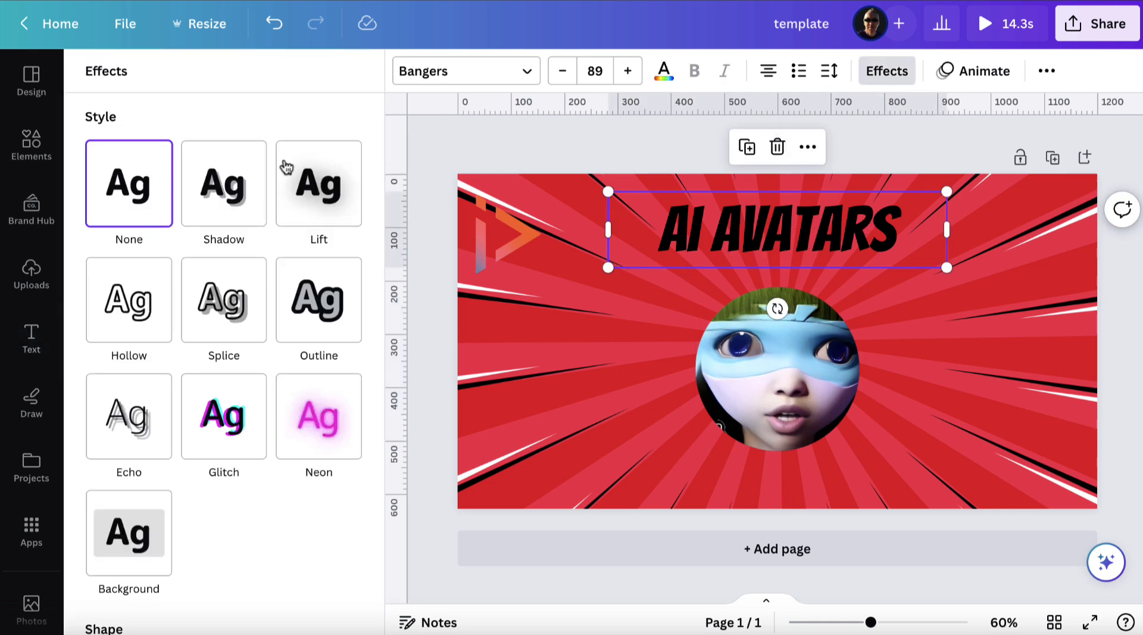
left_click(217, 189)
left_click(293, 205)
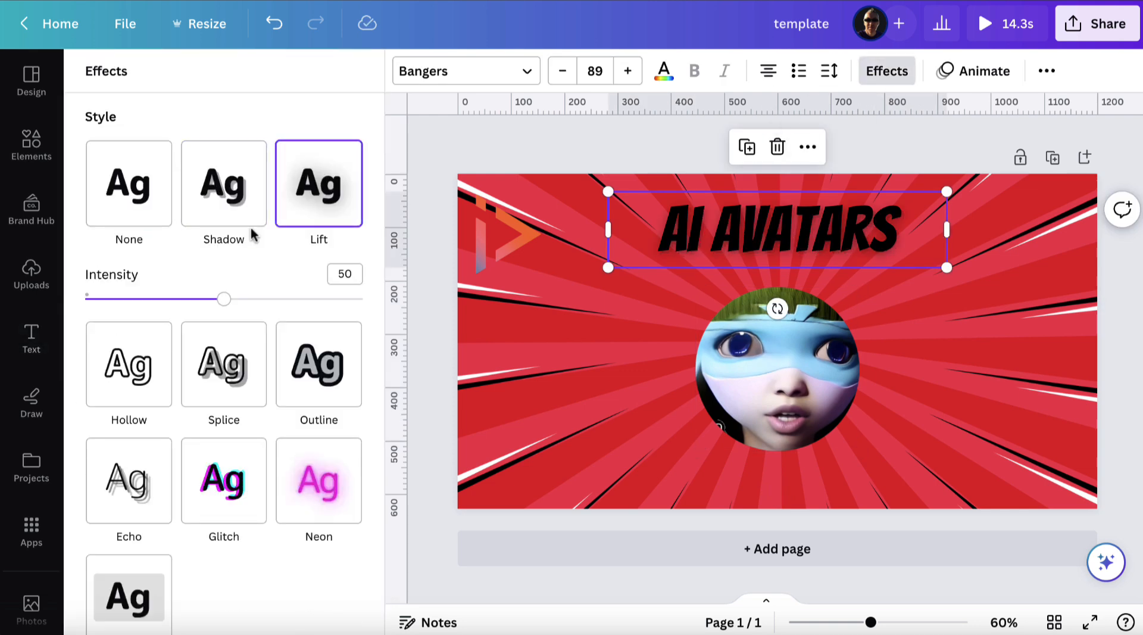
left_click(141, 362)
left_click(234, 294)
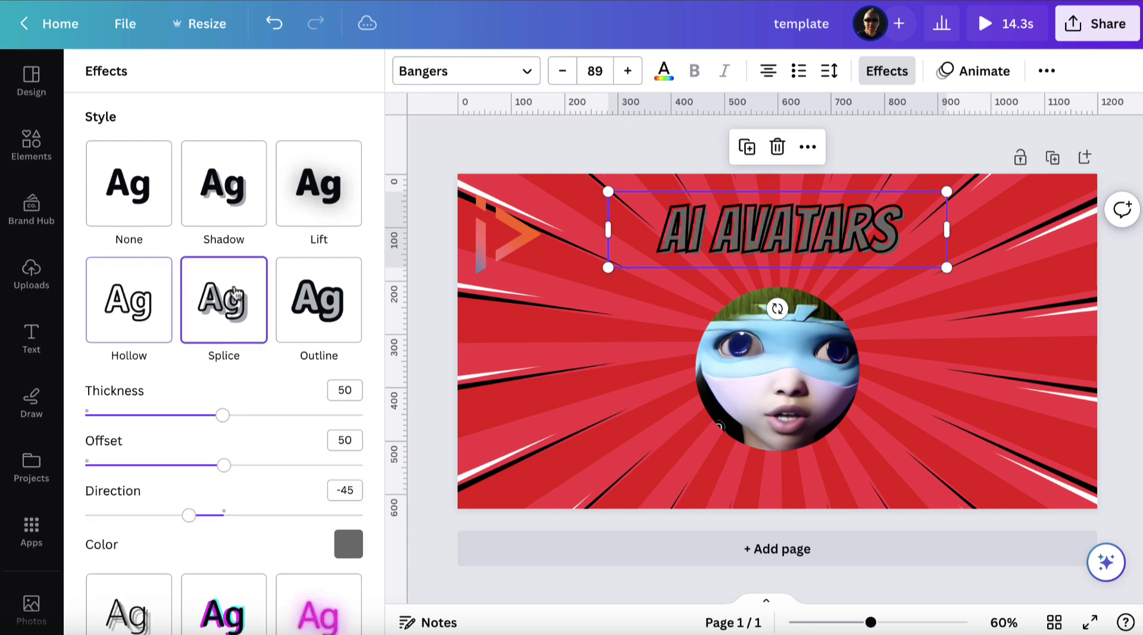
left_click(137, 187)
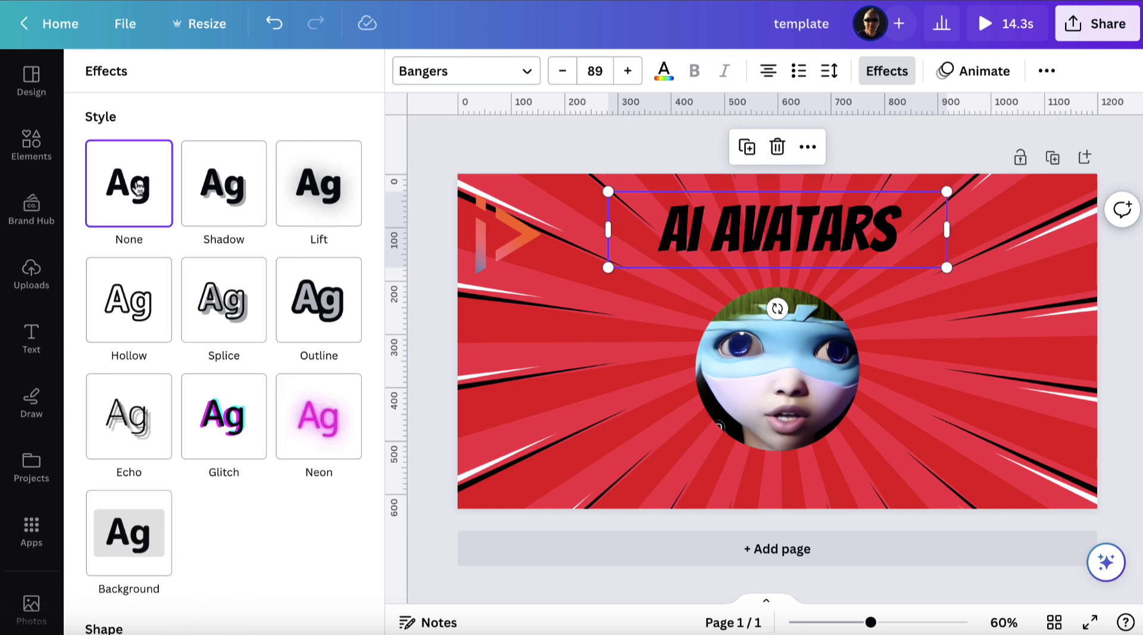
left_click(208, 185)
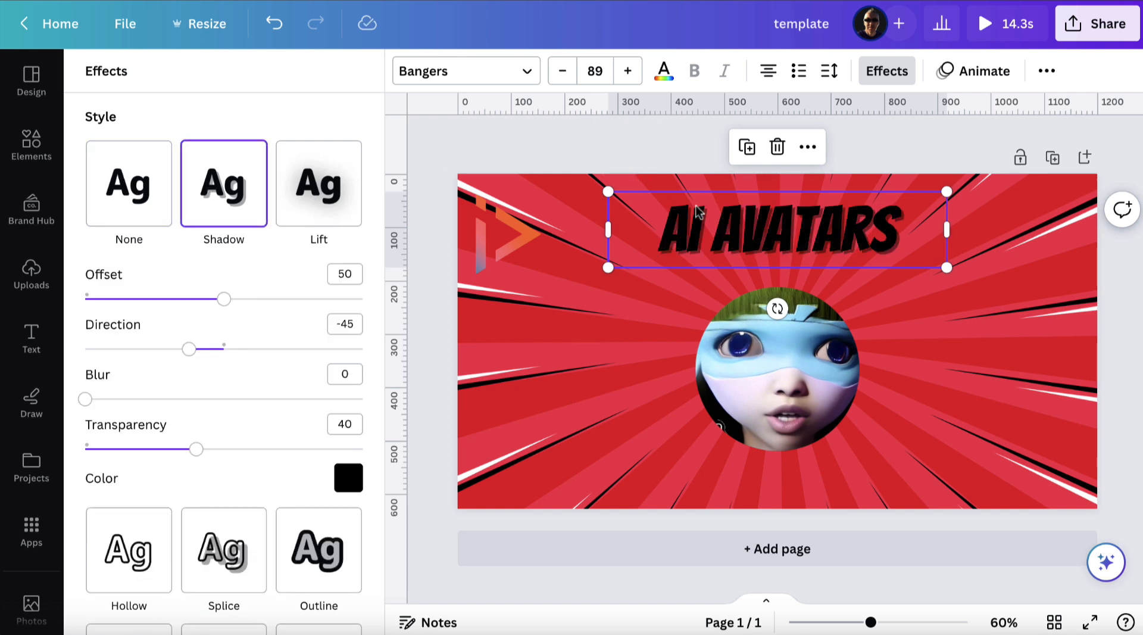
left_click(1005, 280)
Step: Change the heading's text color to the white from the document colors
left_click(864, 241)
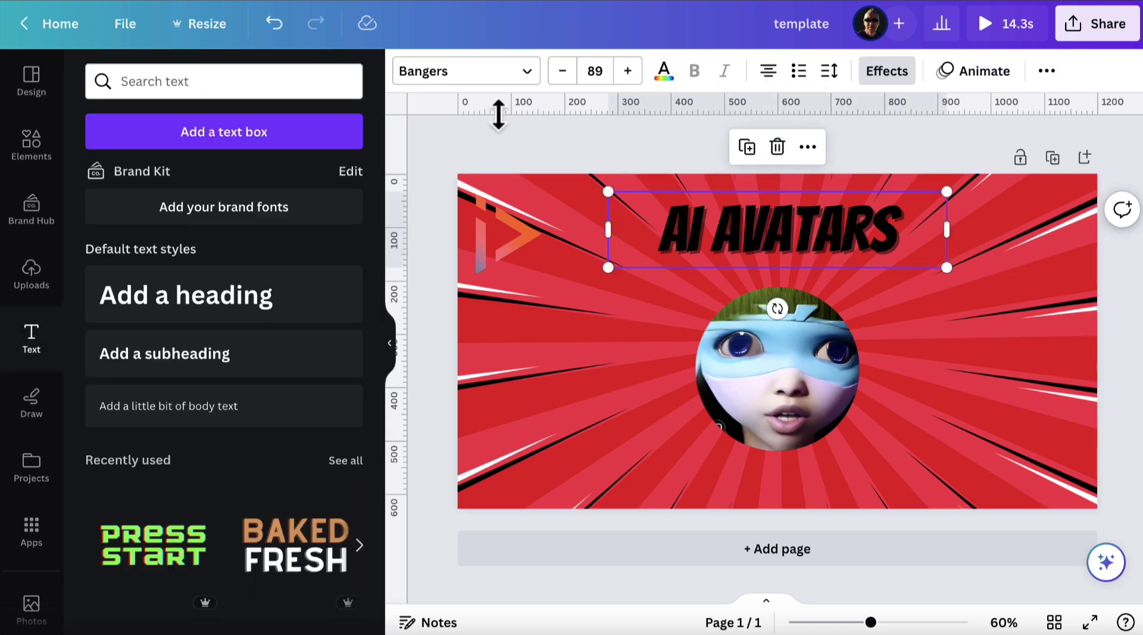
left_click(664, 71)
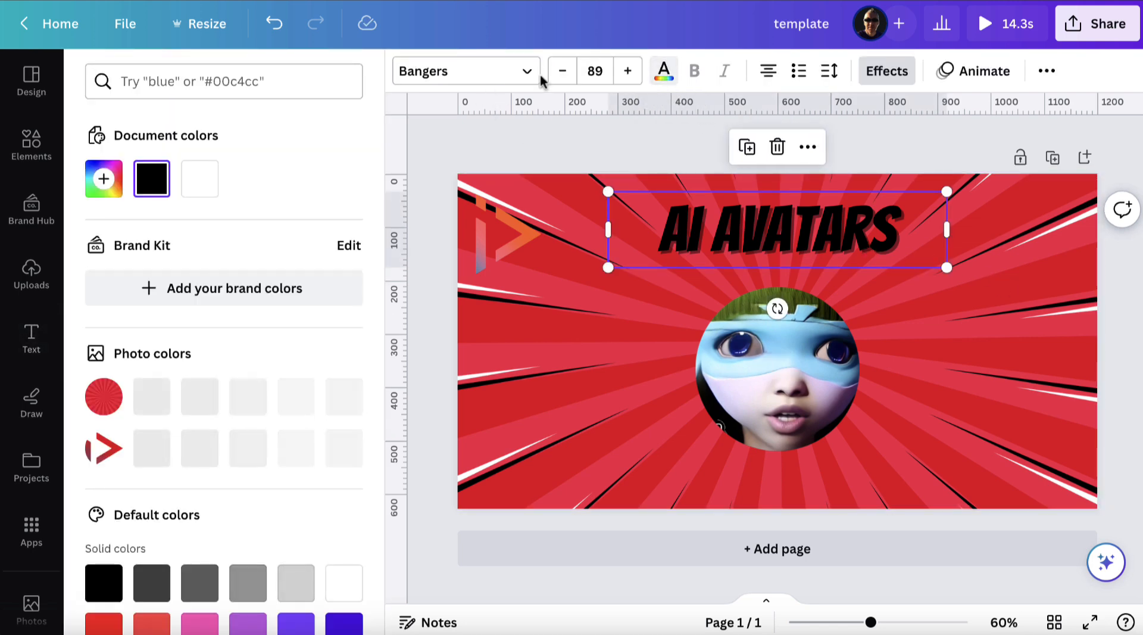
left_click(199, 179)
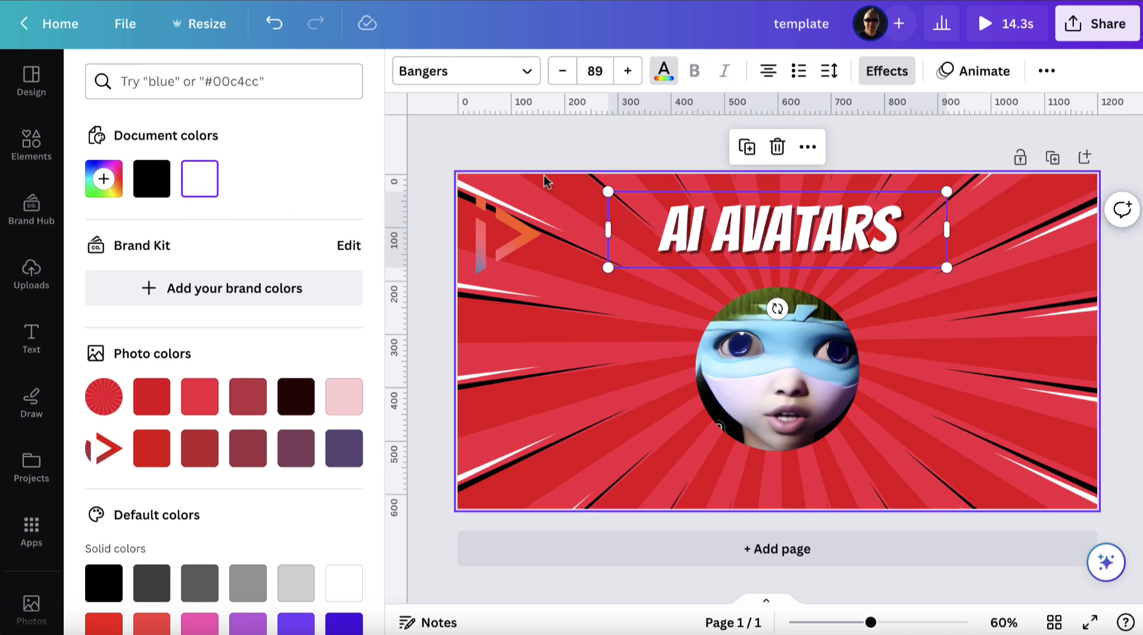
left_click(524, 147)
left_click(523, 147)
Step: Enlarge the arrow logo to about 225 px wide and move the framed presenter video slightly up, keeping it centred horizontally
left_click(499, 251)
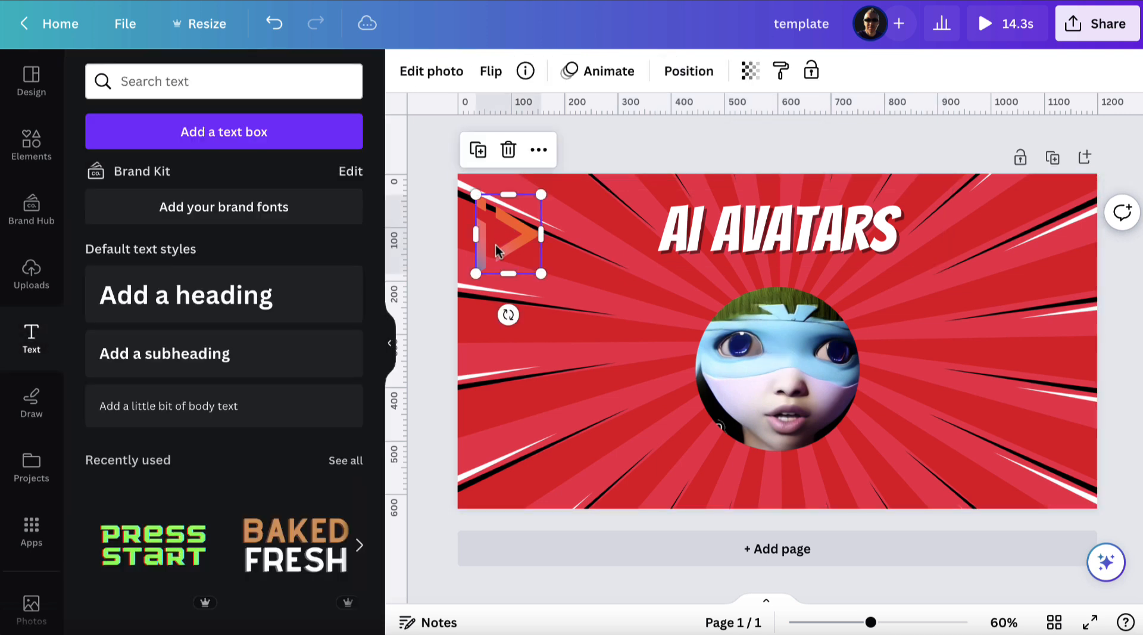
left_click_drag(541, 274, 529, 237)
left_click(683, 166)
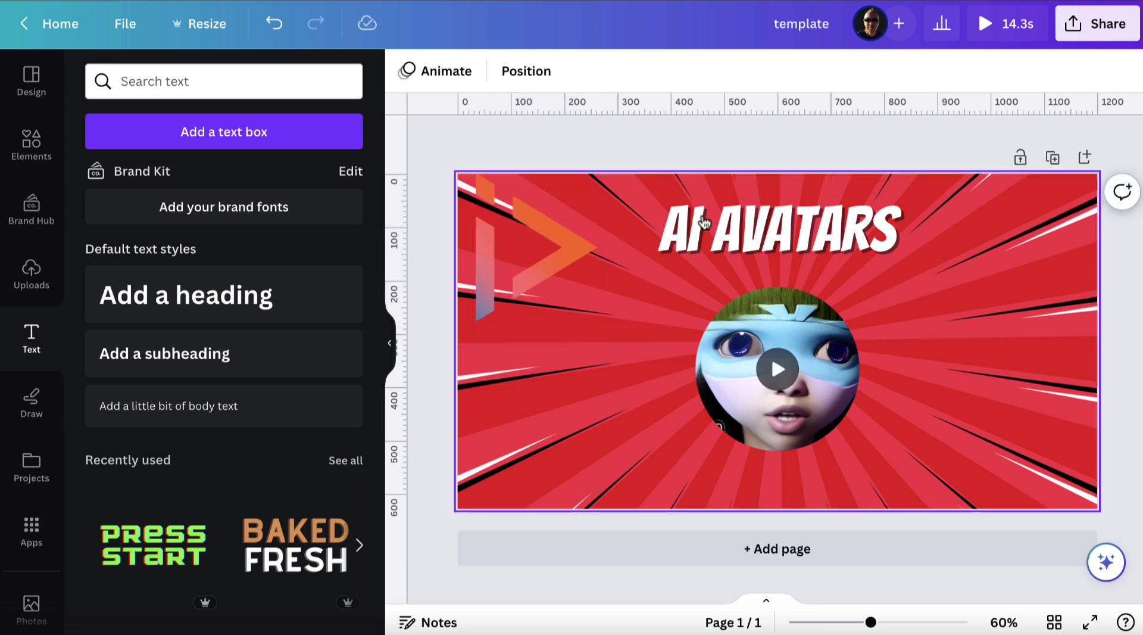
left_click_drag(770, 352, 801, 339)
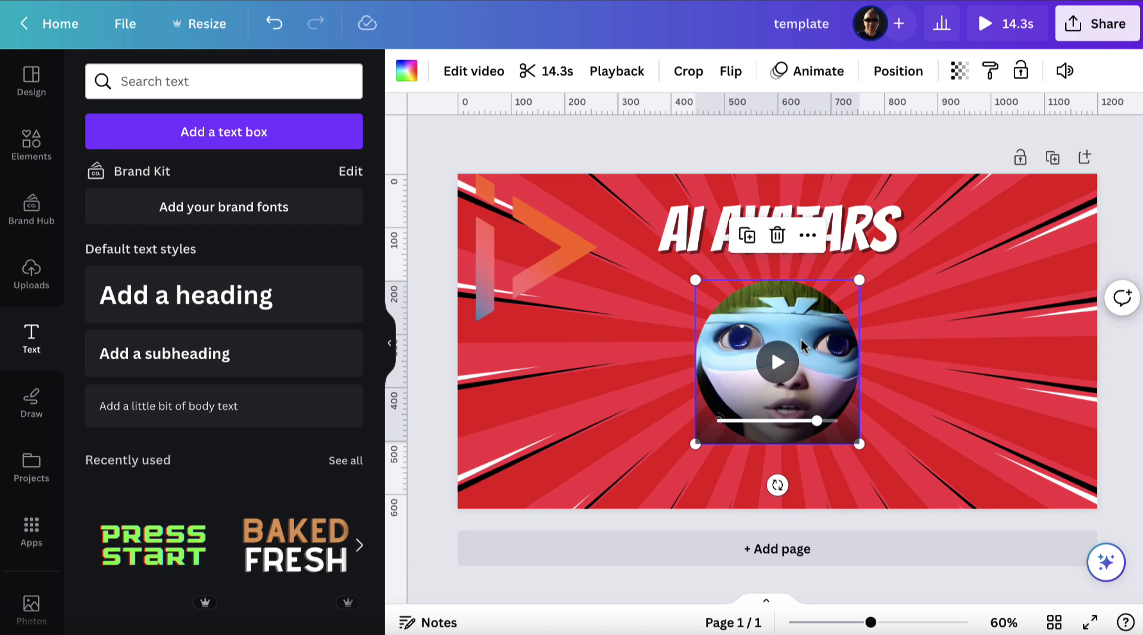
left_click(857, 145)
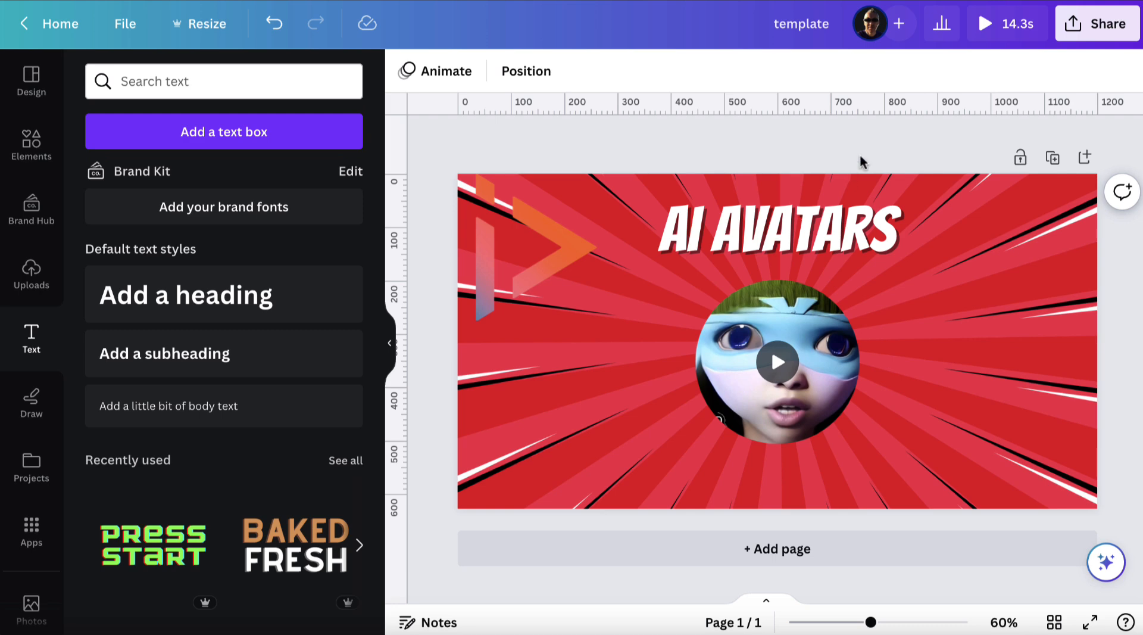
Step: Download the design as an MP4 video at its original 1,200 × 628 px size
left_click(1094, 27)
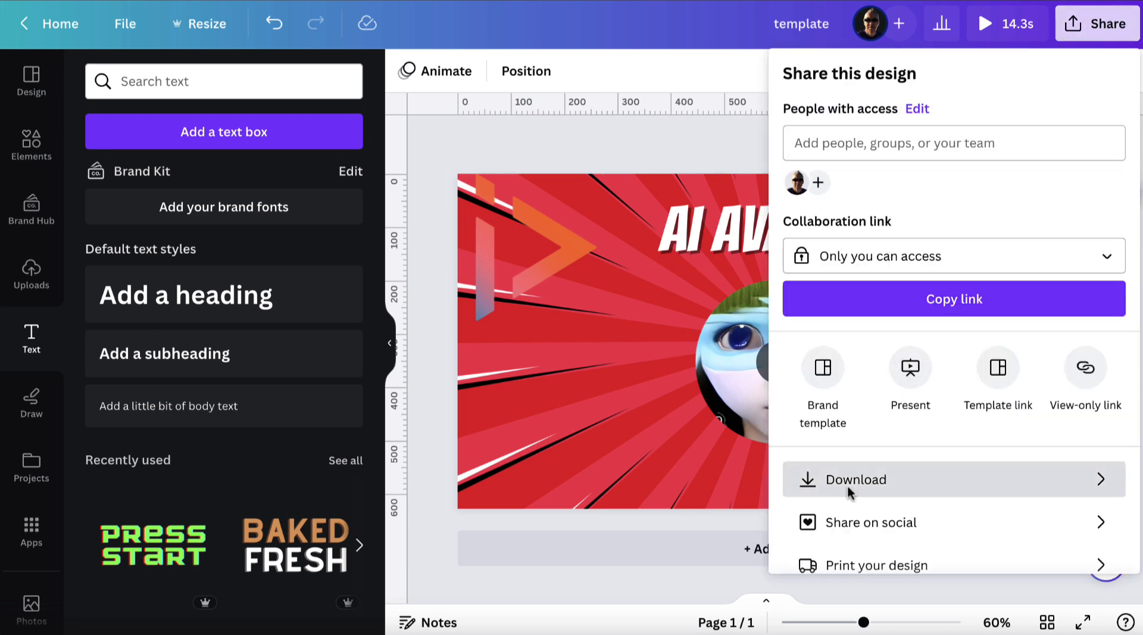
left_click(853, 487)
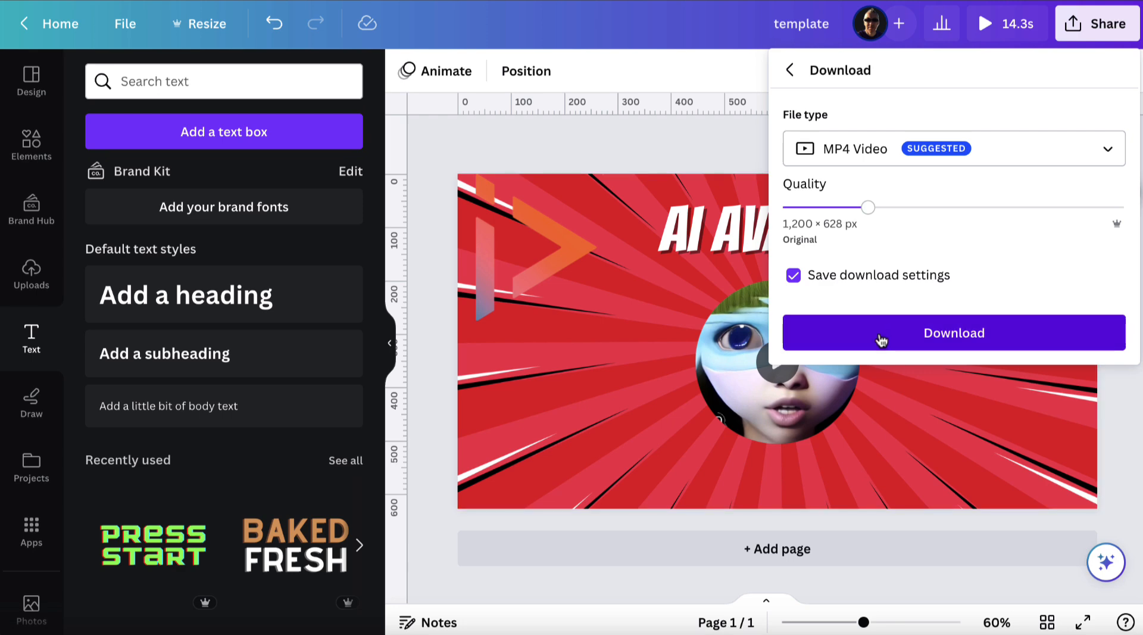
left_click(879, 337)
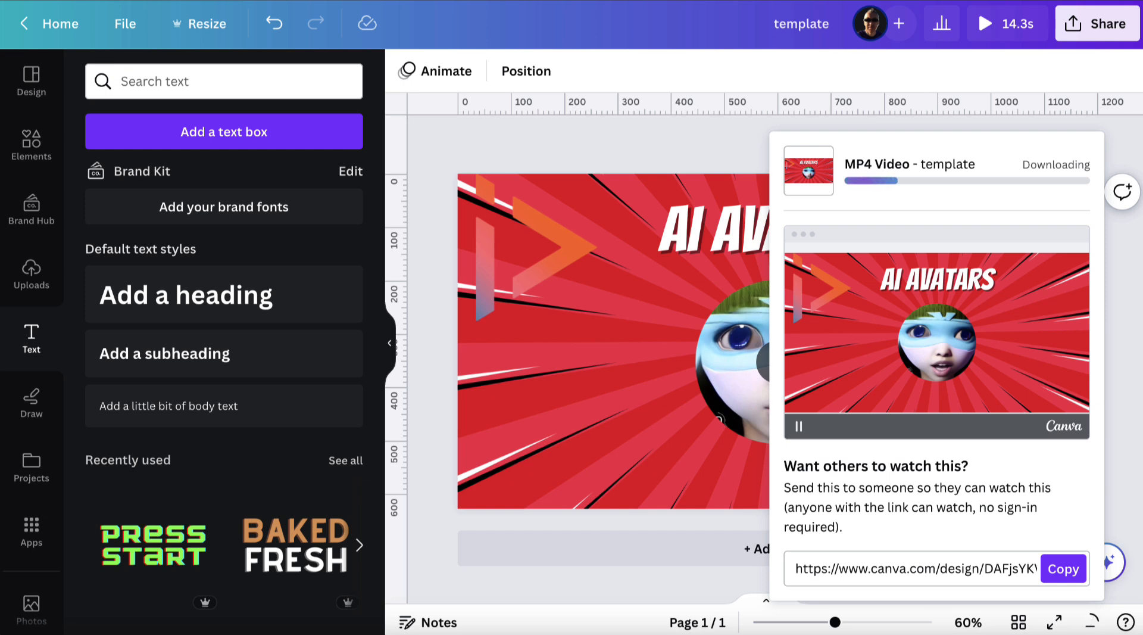
left_click(677, 141)
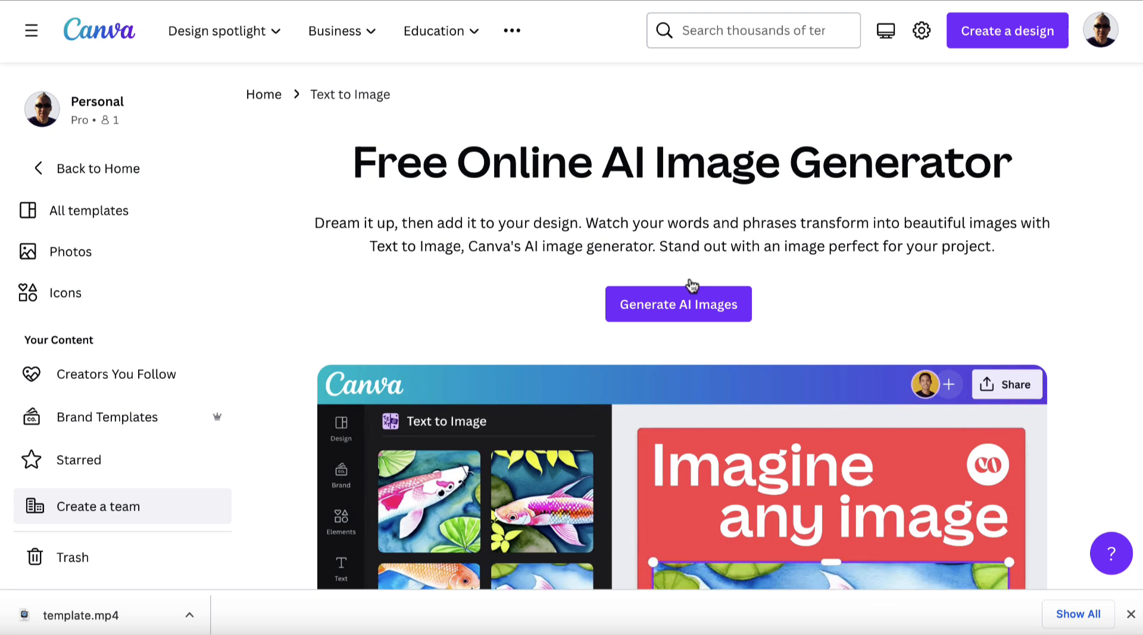
Step: Open Canva's Text to Image generator in a new custom-size design of 500 × 500 px
left_click(663, 311)
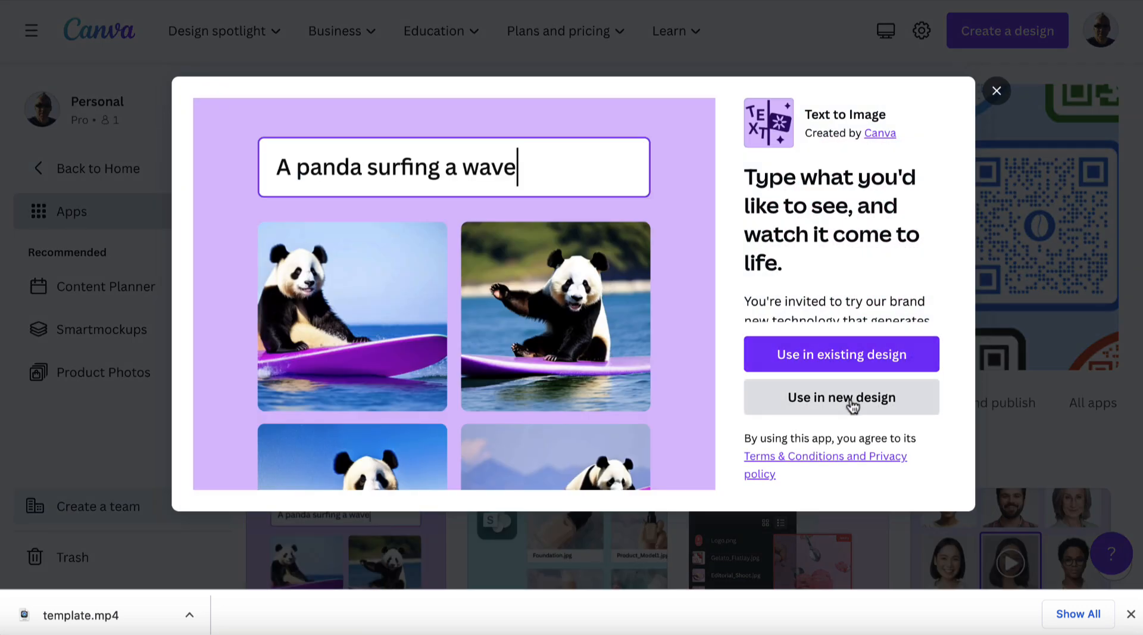
left_click(853, 405)
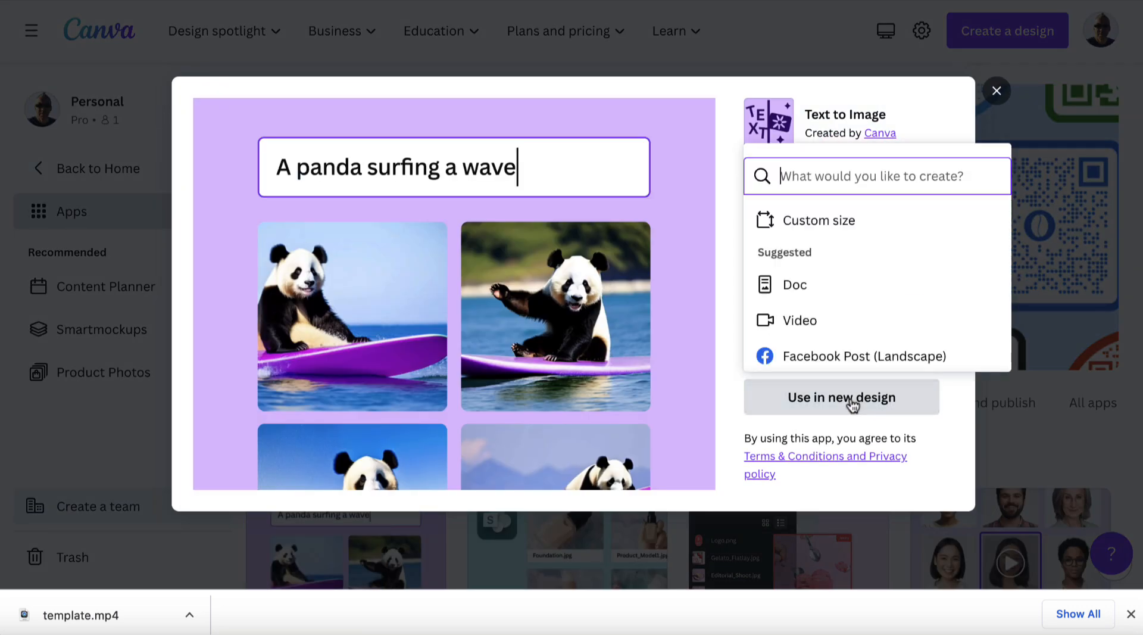
left_click(838, 224)
type("500")
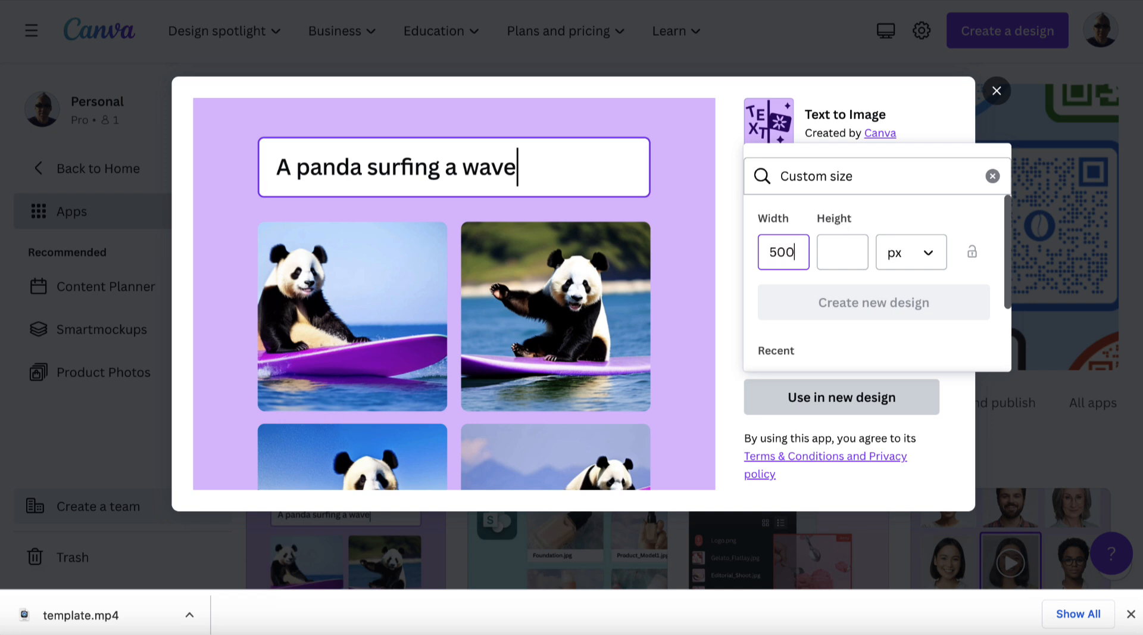
key("Tab")
type("500")
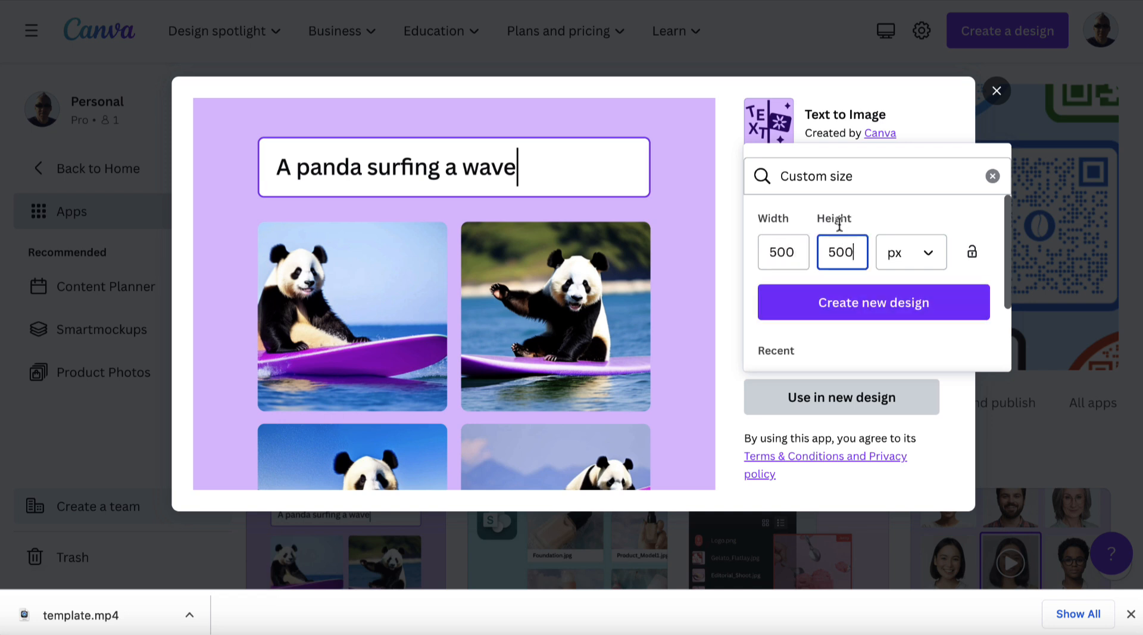
left_click(862, 304)
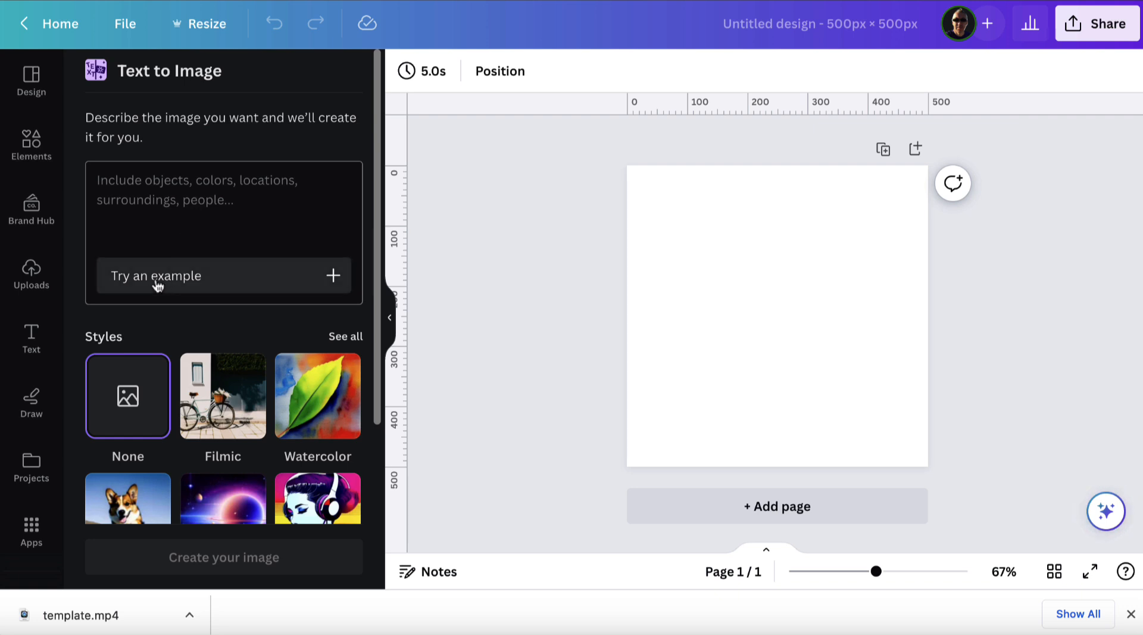
Step: Cycle through several example image prompts, look over the styles and clear the prompt text
left_click(149, 280)
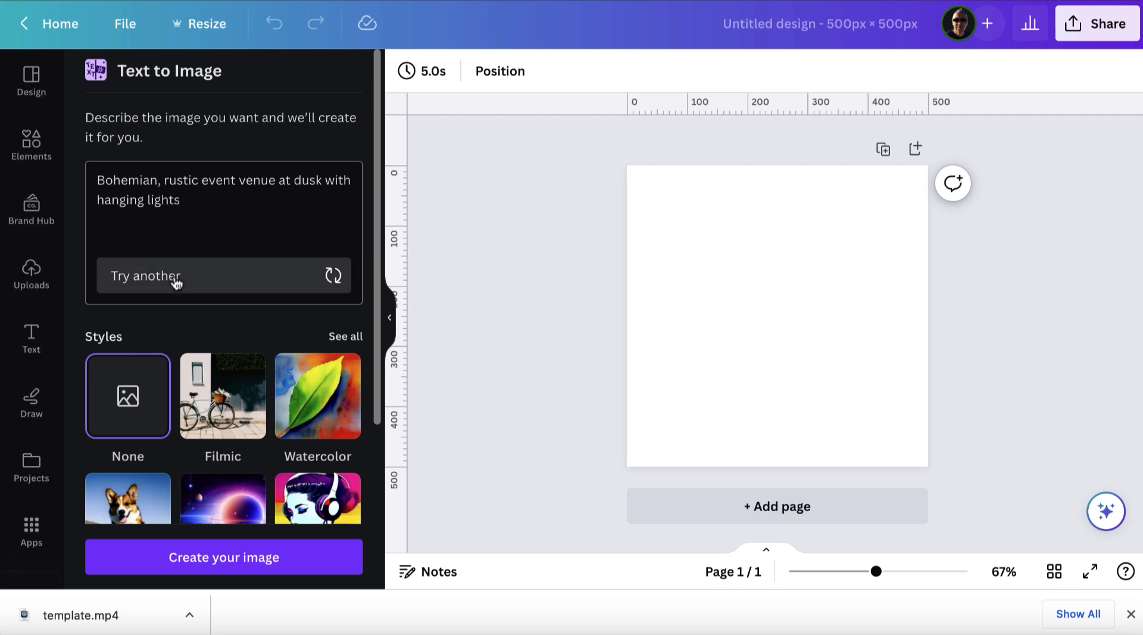
left_click(176, 282)
left_click(176, 282)
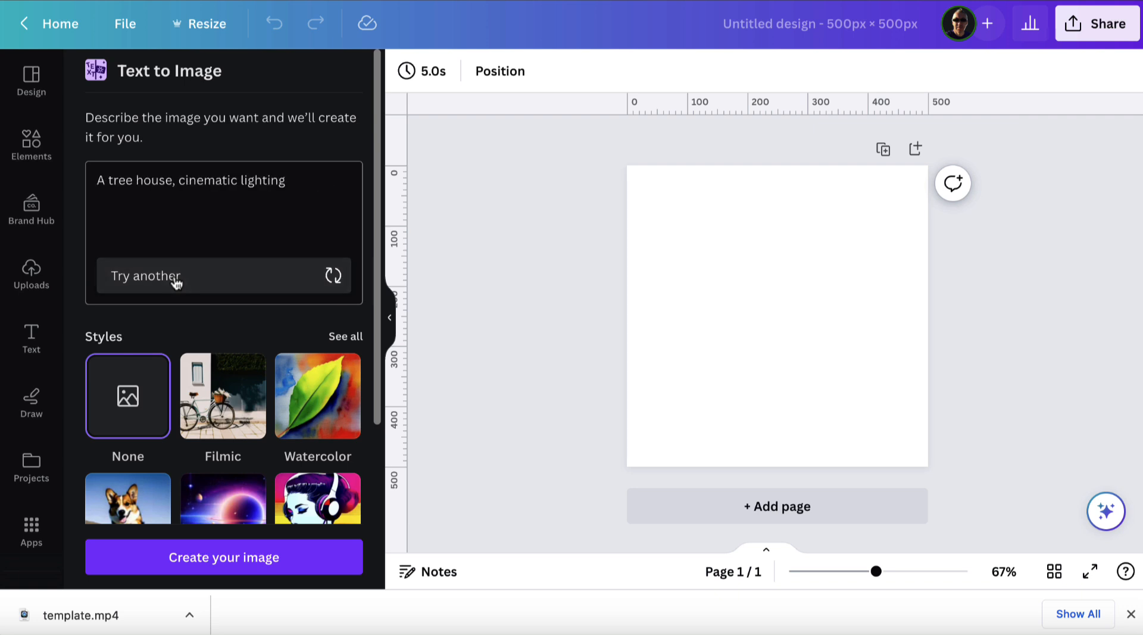
scroll(203, 357, "down", 1)
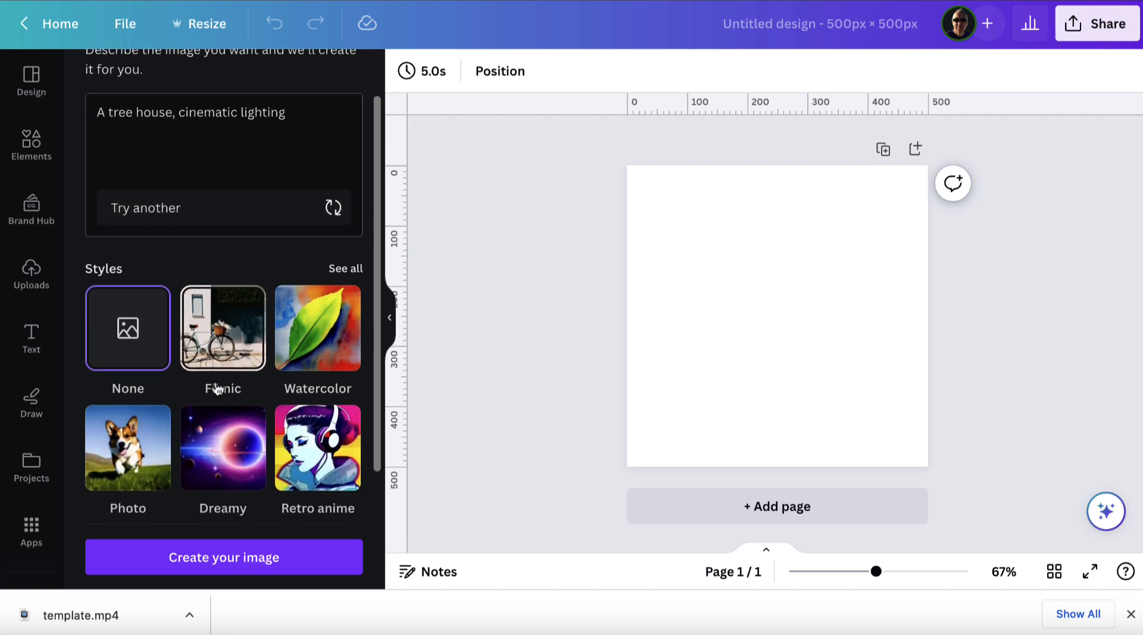
scroll(218, 390, "up", 1)
left_click_drag(293, 181, 95, 181)
key("BackSpace")
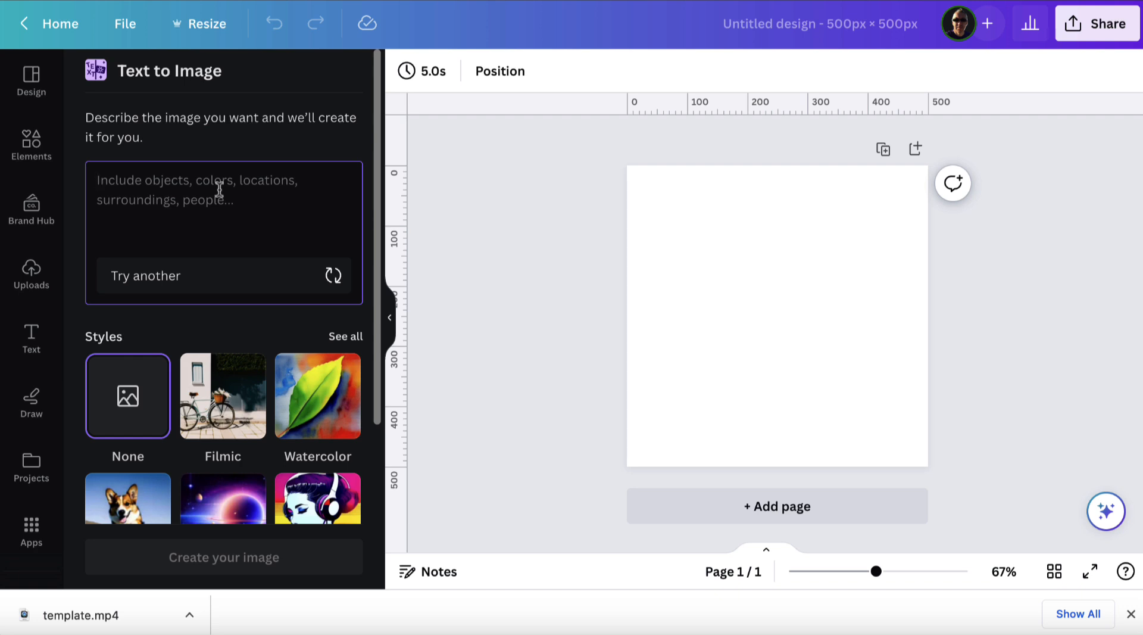
Step: Generate images from a prompt for a perfectly-centered, highly detailed, front-facing male model portrait with unreal engine 5, photorealism, full face, 8k, cinema 4d and symmetrical professional photography
type("Perfectly-centered portrait of a male model, highly detailed, front-facing!!!, professional digital painting, unreal engine 5, photorealism, full face, hd quality, 8k resolution, cinema 4d, 3d, cinematic, symmetrical professional photography")
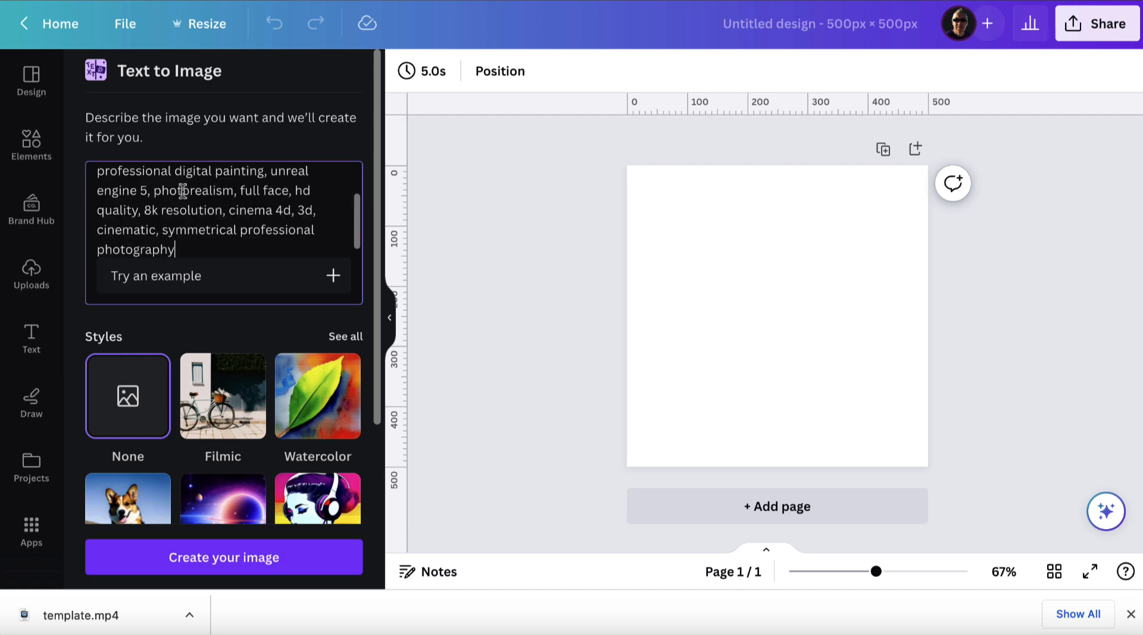
scroll(183, 191, "up", 2)
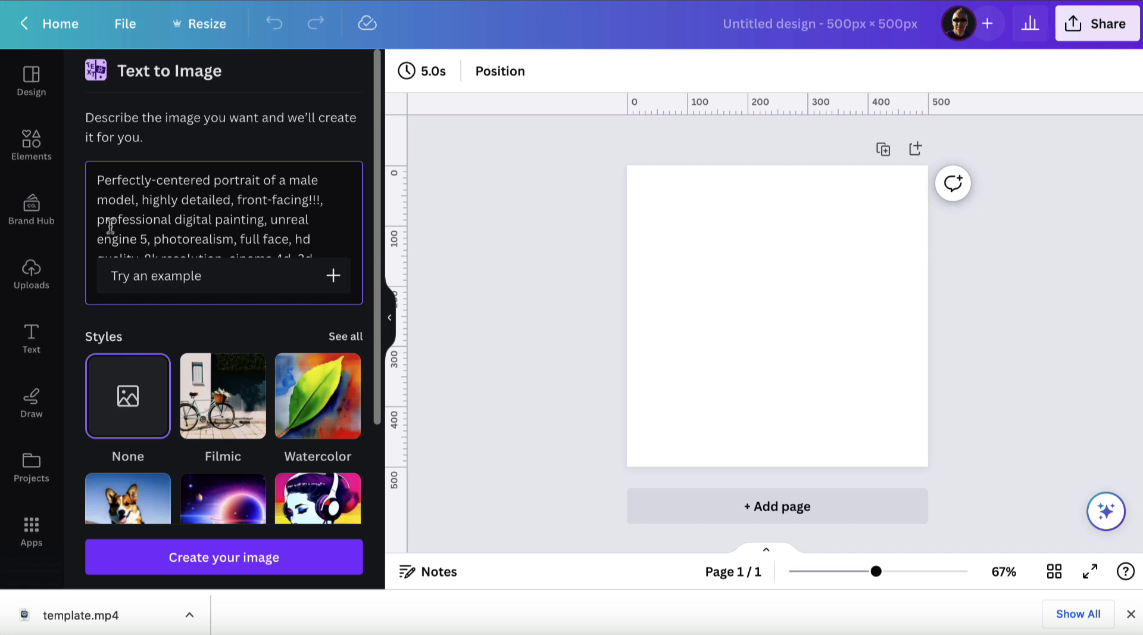
scroll(261, 223, "down", 2)
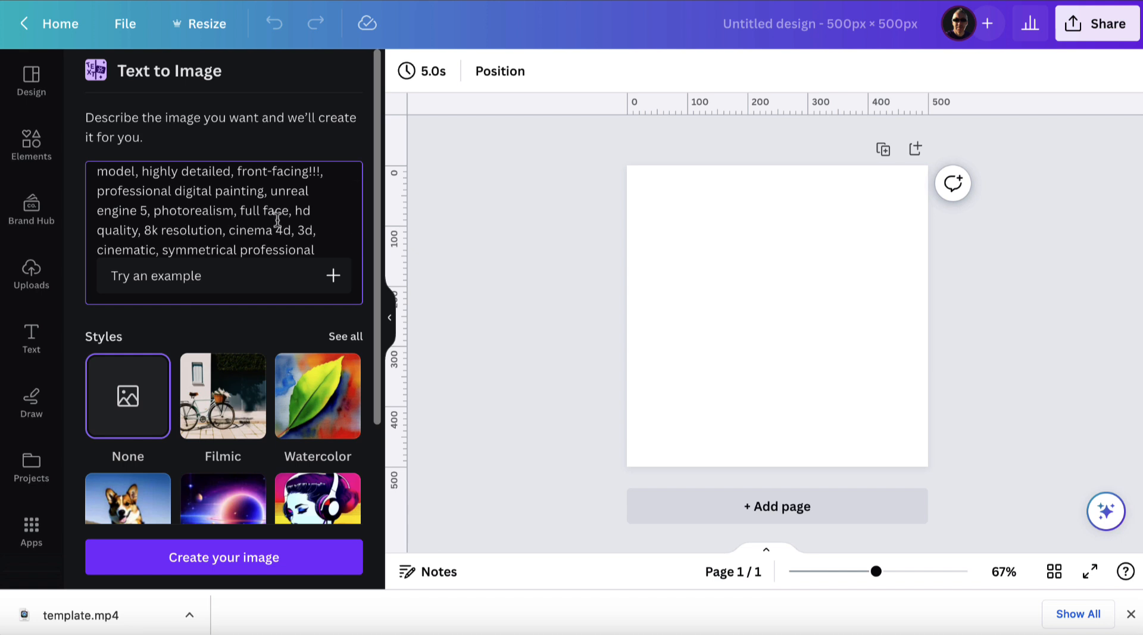
scroll(230, 219, "down", 2)
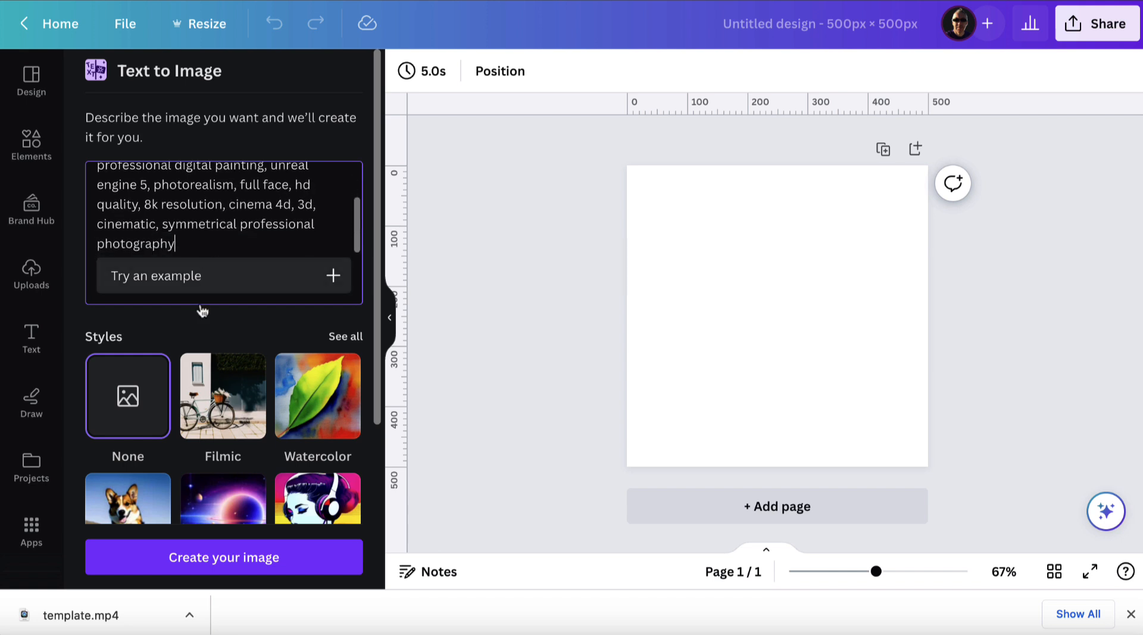
left_click(219, 559)
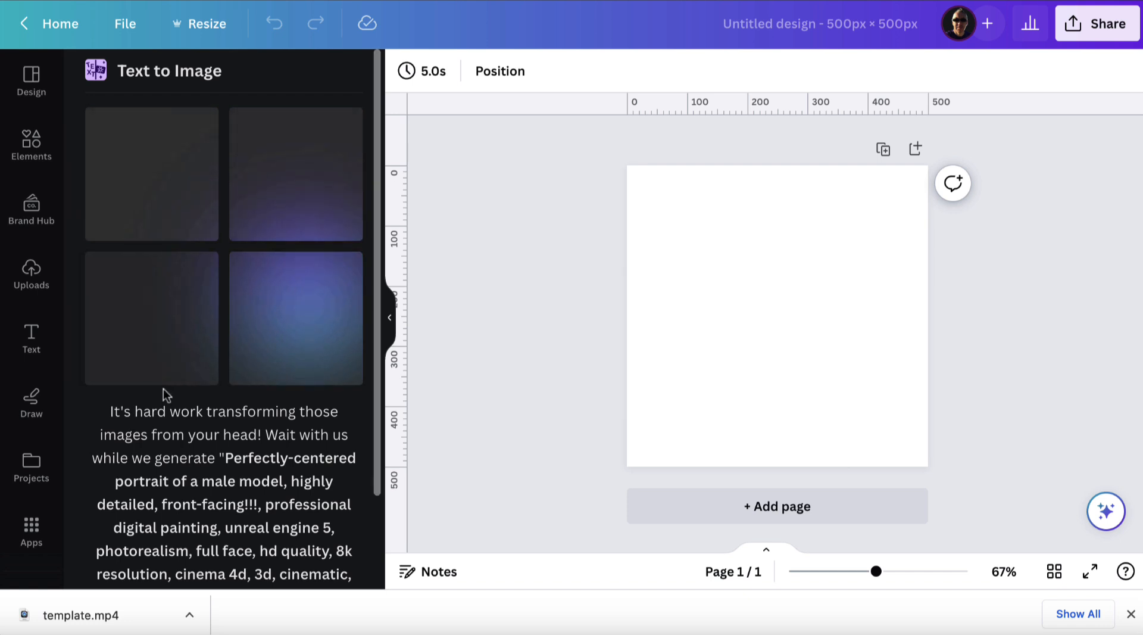
scroll(163, 395, "down", 2)
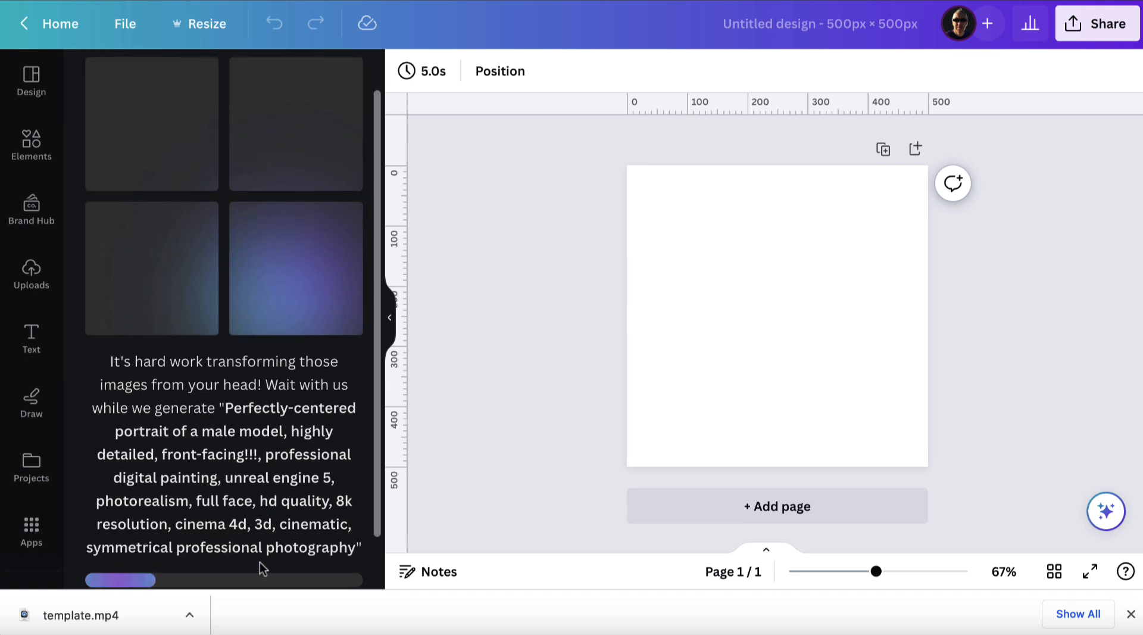
left_click(1130, 614)
scroll(298, 427, "up", 1)
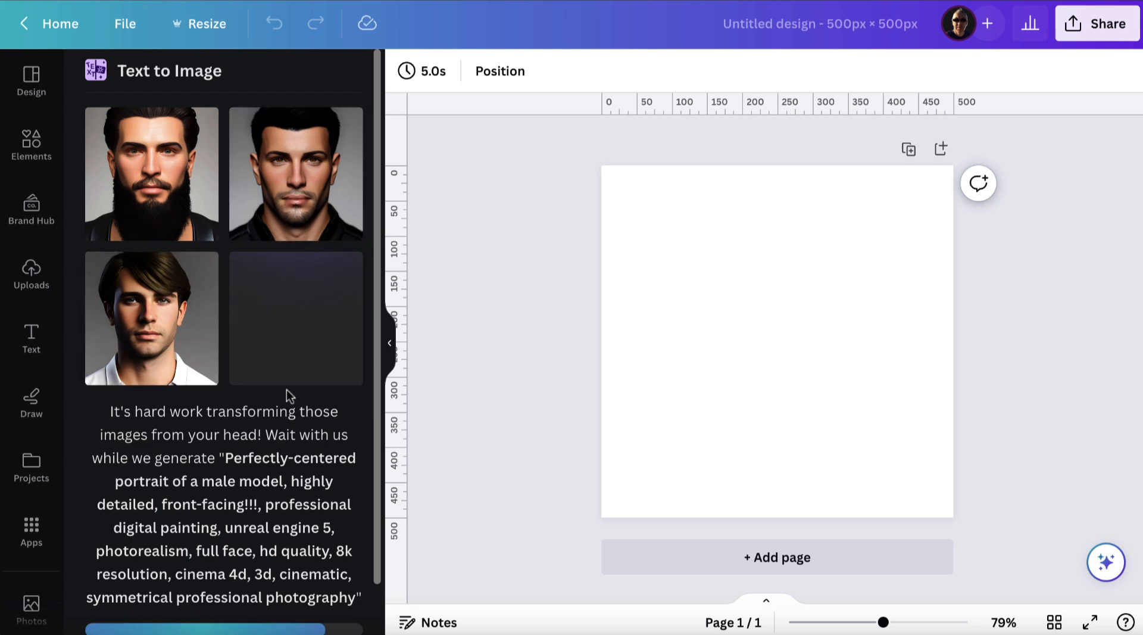
Step: Add the generated portrait of the brown-haired man in a white shirt and enlarge it to fill the 500 × 500 px page
left_click(160, 328)
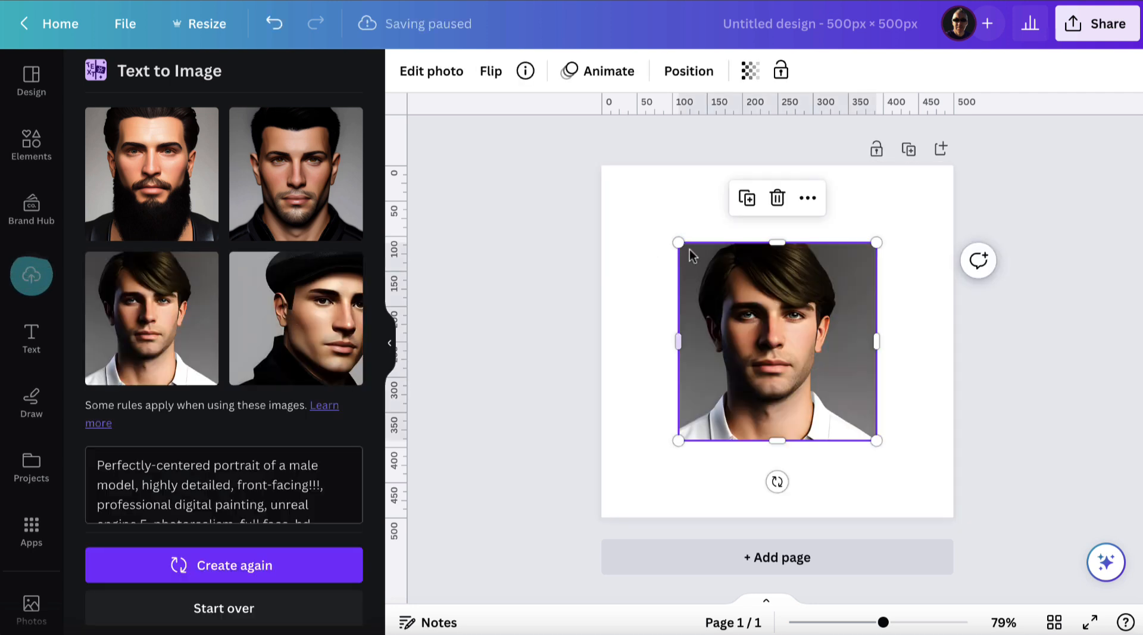
left_click_drag(677, 242, 600, 166)
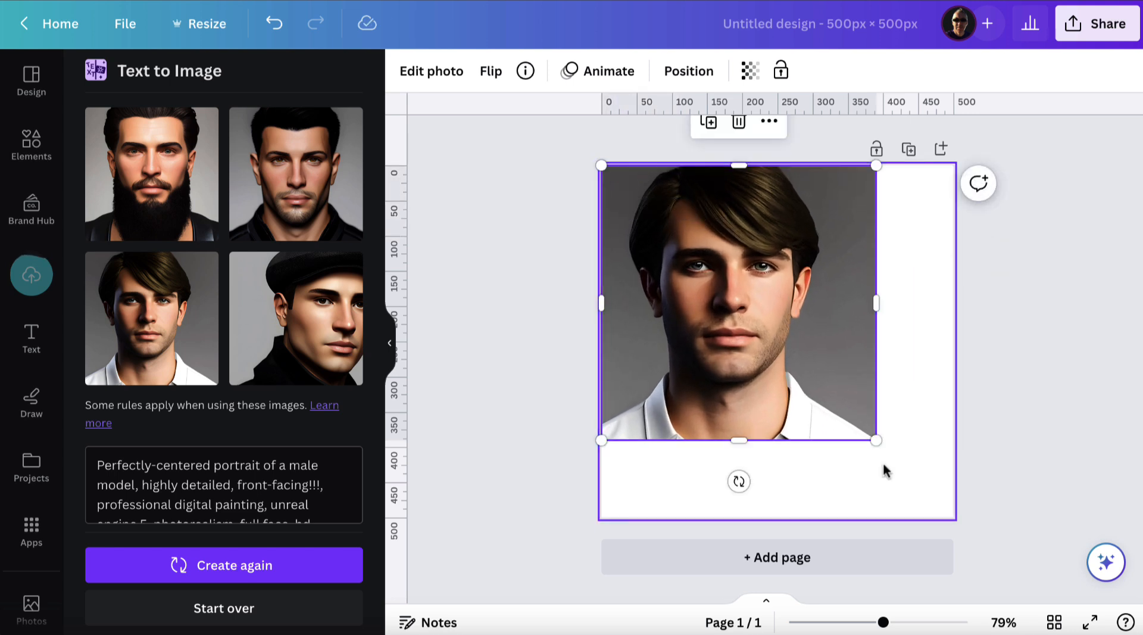
left_click_drag(876, 440, 954, 518)
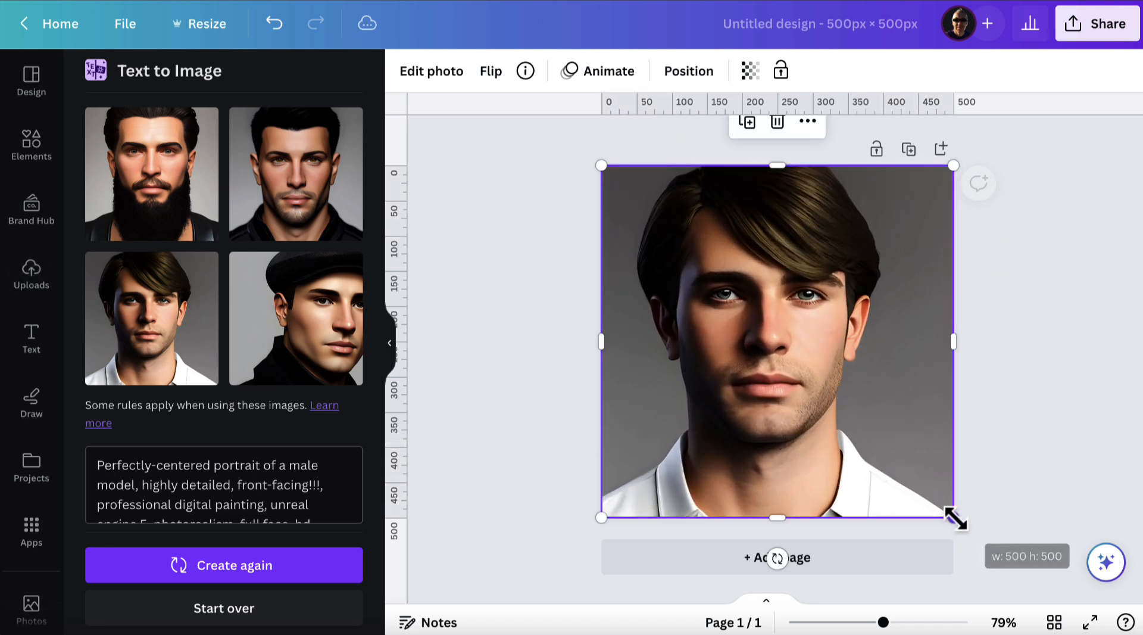